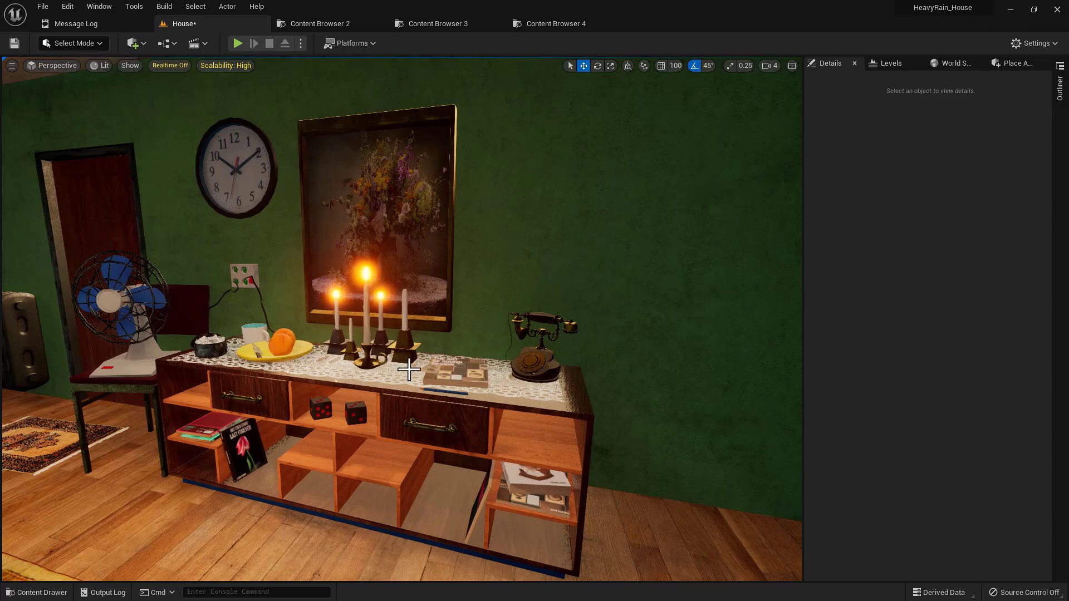
Step: Inspect the framed flower picture above the sideboard and the pictures on the kids' room wall
{"action": "mouse_move", "coordinate": [427, 382]}
{"action": "right_mouse_down"}
{"action": "mouse_move", "coordinate": [413, 340]}
{"action": "mouse_move", "coordinate": [422, 370]}
{"action": "mouse_move", "coordinate": [435, 369]}
{"action": "right_mouse_up"}
{"action": "key", "text": "w"}
{"action": "key", "text": "a"}
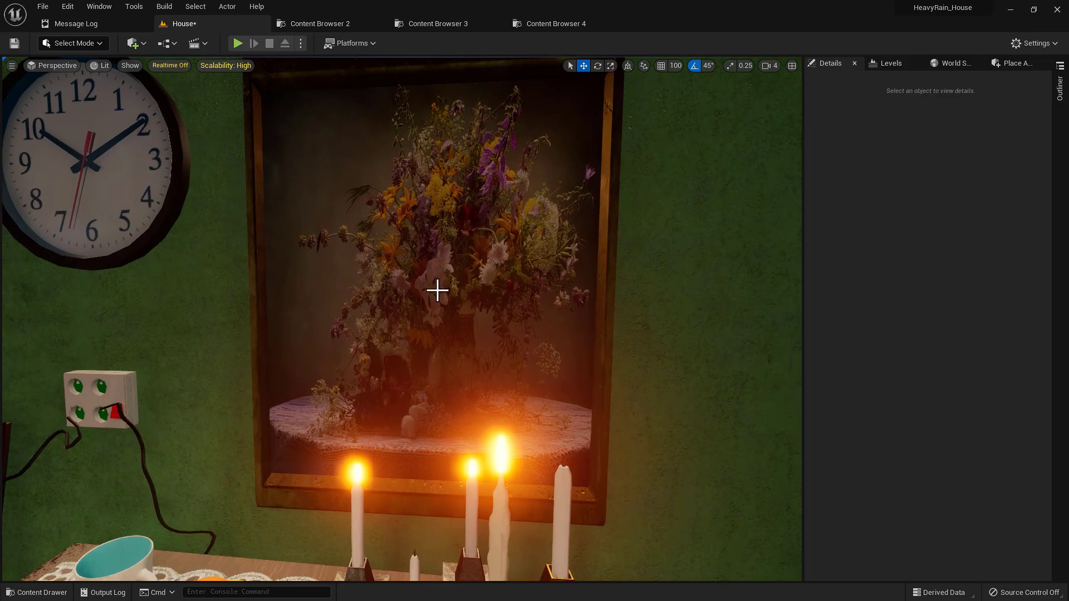
{"action": "key", "text": "s"}
{"action": "right_click_drag", "start_coordinate": [423, 233], "coordinate": [430, 228]}
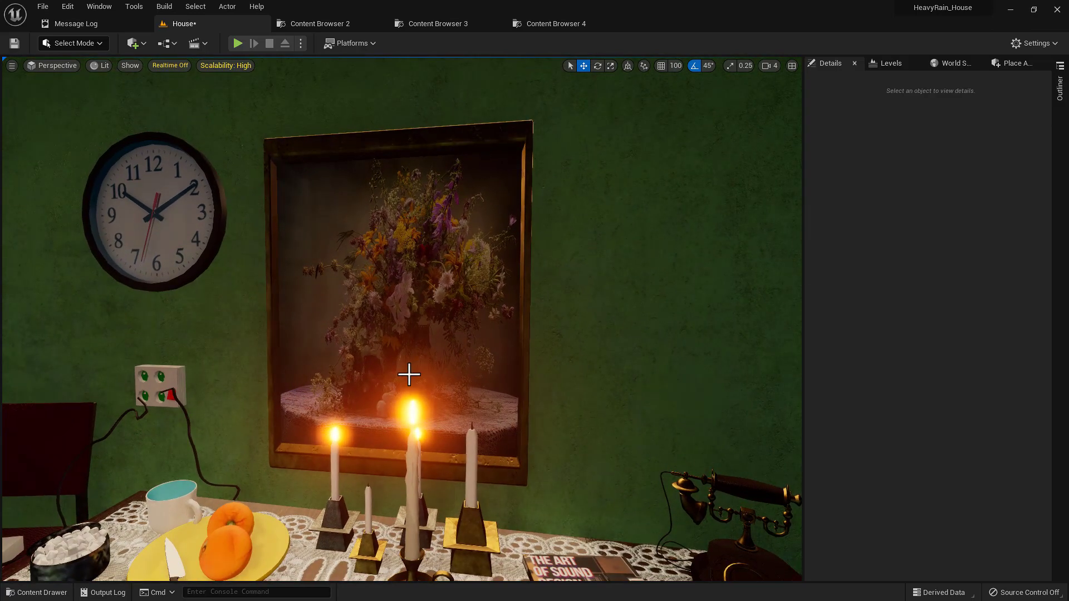
{"action": "mouse_move", "coordinate": [409, 375]}
{"action": "right_mouse_down"}
{"action": "mouse_move", "coordinate": [640, 358]}
{"action": "mouse_move", "coordinate": [557, 355]}
{"action": "mouse_move", "coordinate": [891, 353]}
{"action": "right_mouse_up"}
{"action": "key", "text": "w"}
{"action": "key", "text": "w"}
{"action": "key", "text": "w"}
{"action": "key", "text": "w"}
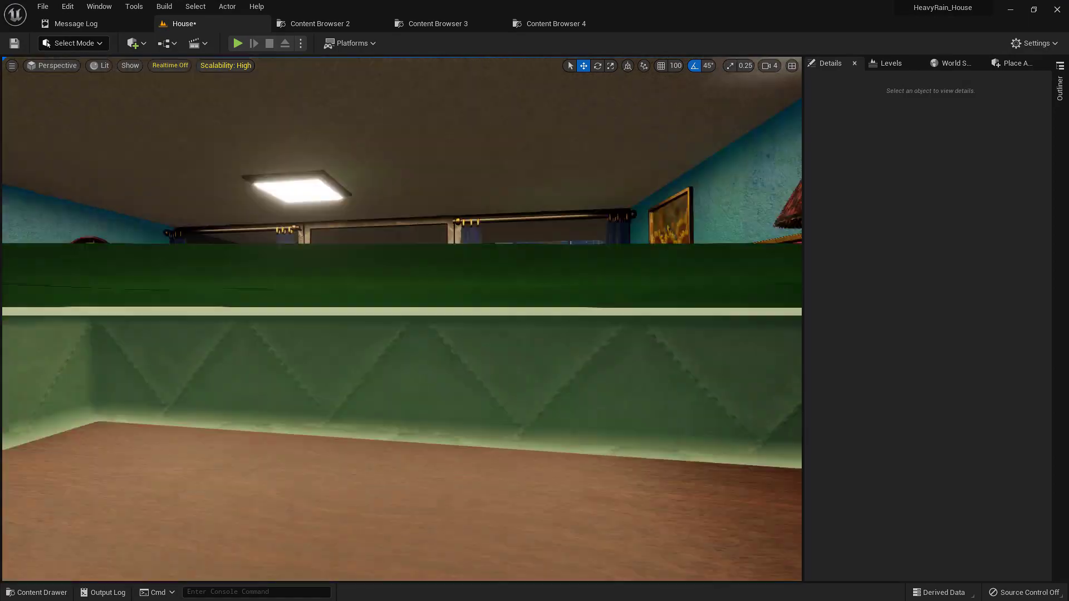
{"action": "key", "text": "w"}
{"action": "right_click_drag", "start_coordinate": [534, 369], "coordinate": [612, 364]}
{"action": "scroll", "coordinate": [482, 361], "scroll_direction": "up", "scroll_amount": 3}
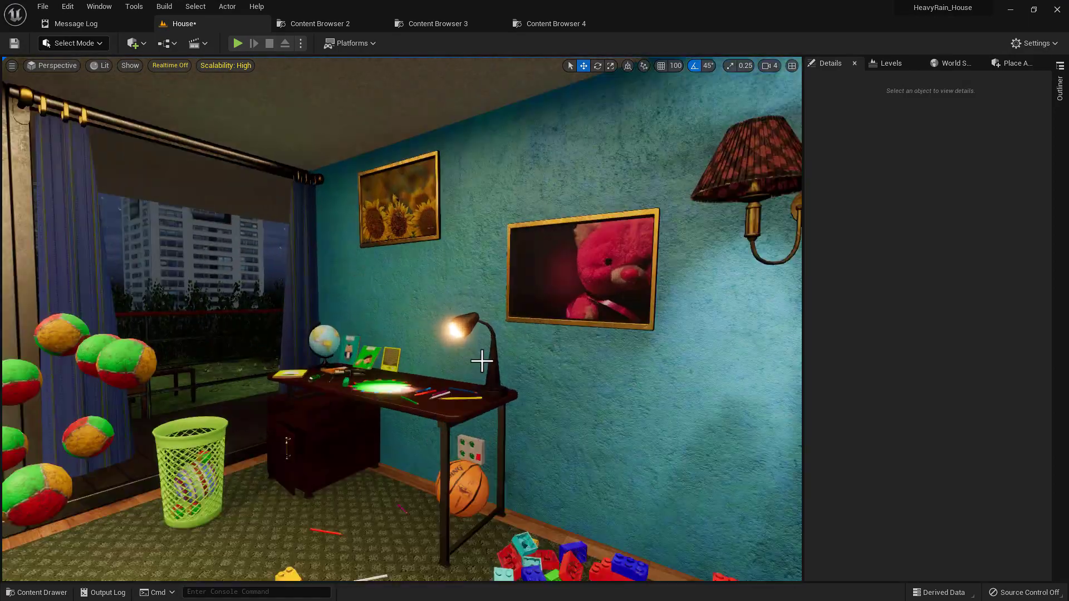
Step: Fly through the house out of the kids' room and survey the kitchen and living area
{"action": "right_click_drag", "start_coordinate": [474, 354], "coordinate": [189, 348]}
{"action": "key", "text": "w"}
{"action": "key", "text": "w"}
{"action": "key", "text": "w"}
{"action": "right_click_drag", "start_coordinate": [379, 350], "coordinate": [83, 342]}
{"action": "key", "text": "w"}
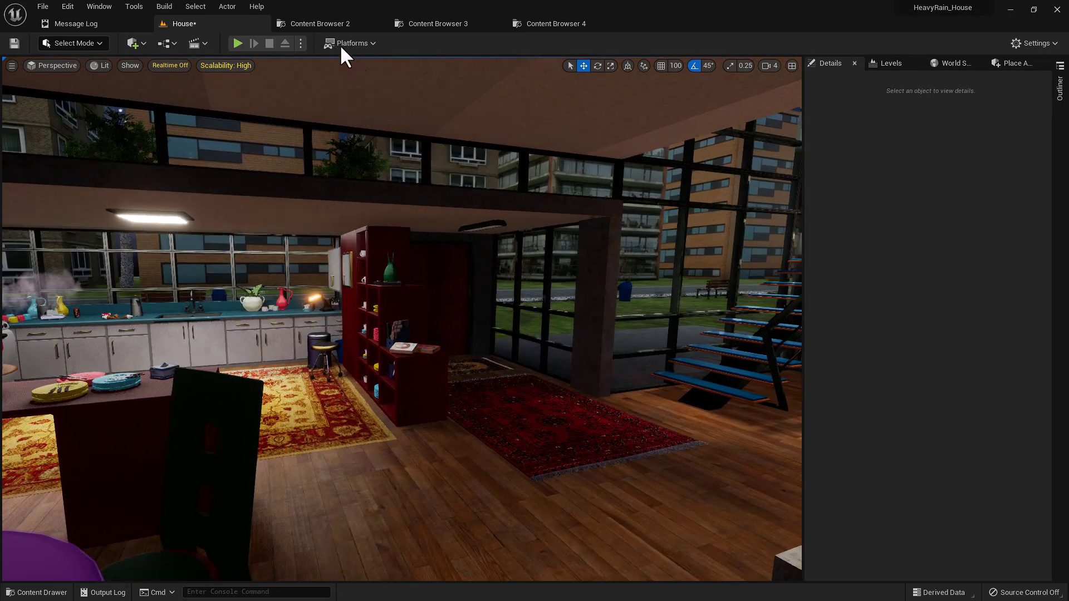
{"action": "right_click_drag", "start_coordinate": [405, 296], "coordinate": [585, 295]}
{"action": "key", "text": "s"}
Step: Switch to the browser and look over the ArtStation portfolio pages and the YouTube channel's videos
{"action": "key", "text": "alt+Tab"}
{"action": "left_click", "coordinate": [498, 334]}
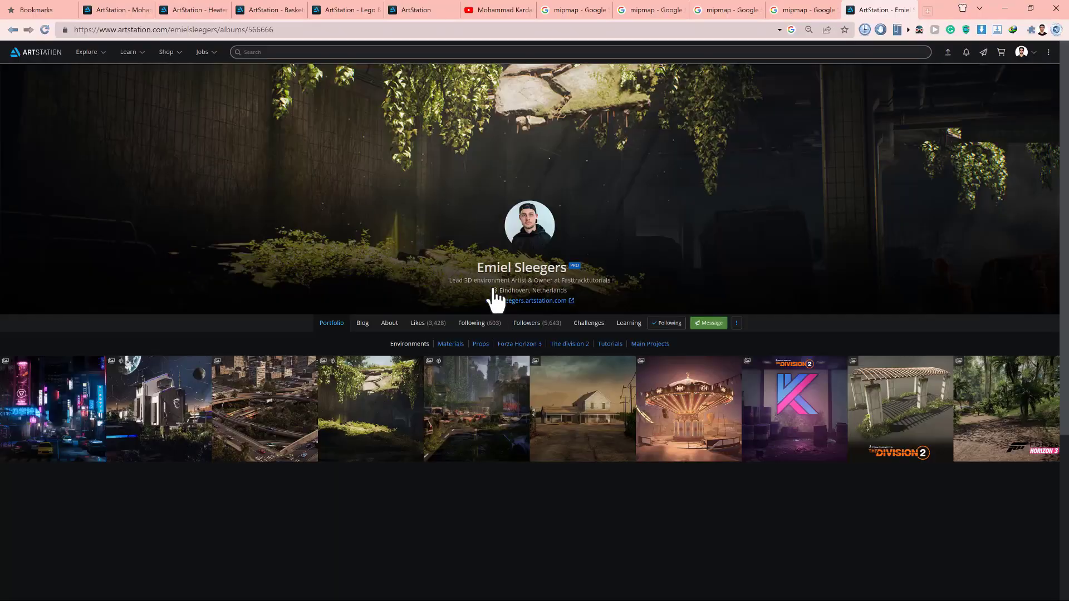
{"action": "left_click", "coordinate": [210, 9]}
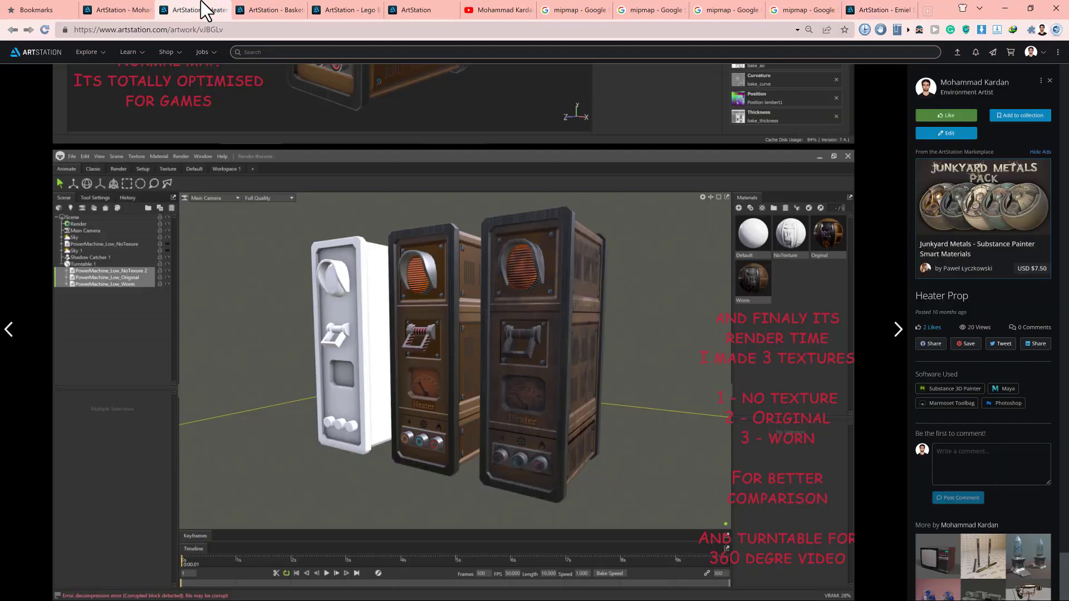
{"action": "left_click", "coordinate": [148, 8]}
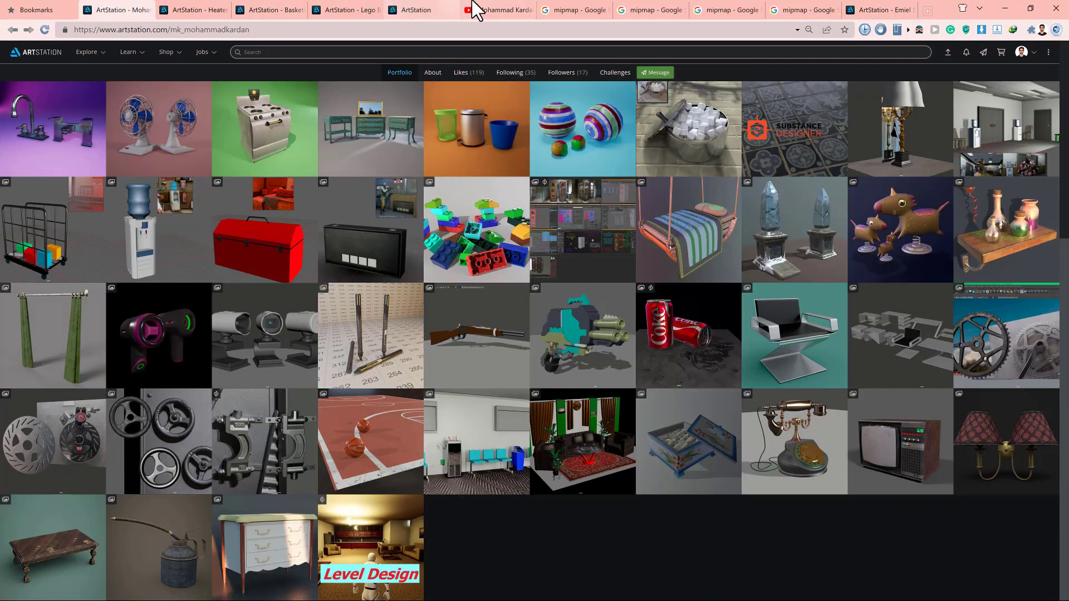
{"action": "left_click", "coordinate": [493, 10]}
{"action": "scroll", "coordinate": [795, 449], "scroll_direction": "down", "scroll_amount": 2}
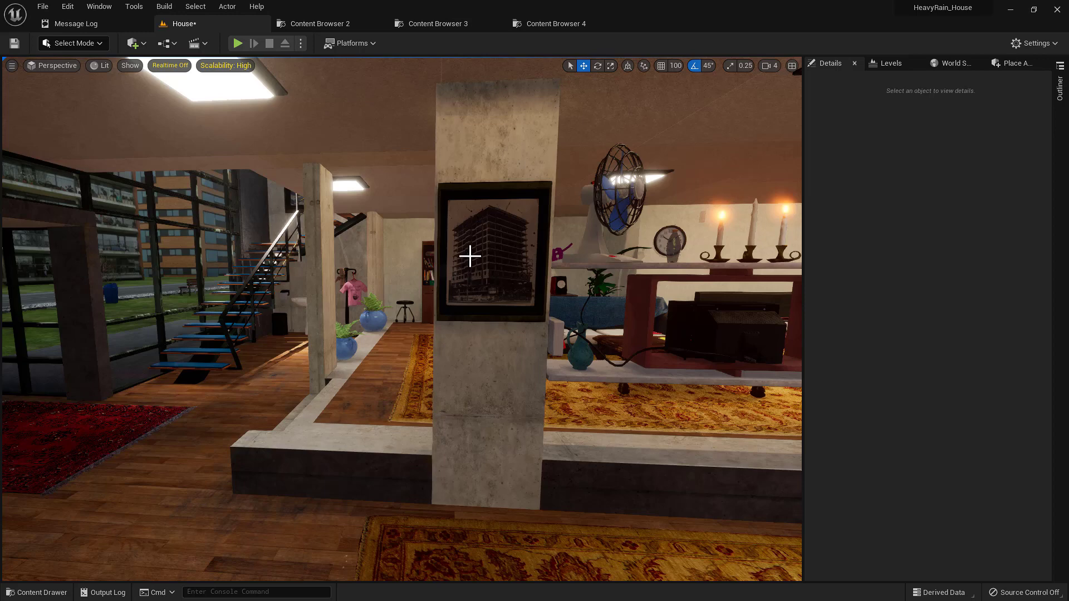
Step: Assign the Picture_12 material to Element 2 of the picture frame on the concrete column
{"action": "left_click", "coordinate": [470, 256]}
{"action": "left_click", "coordinate": [966, 446]}
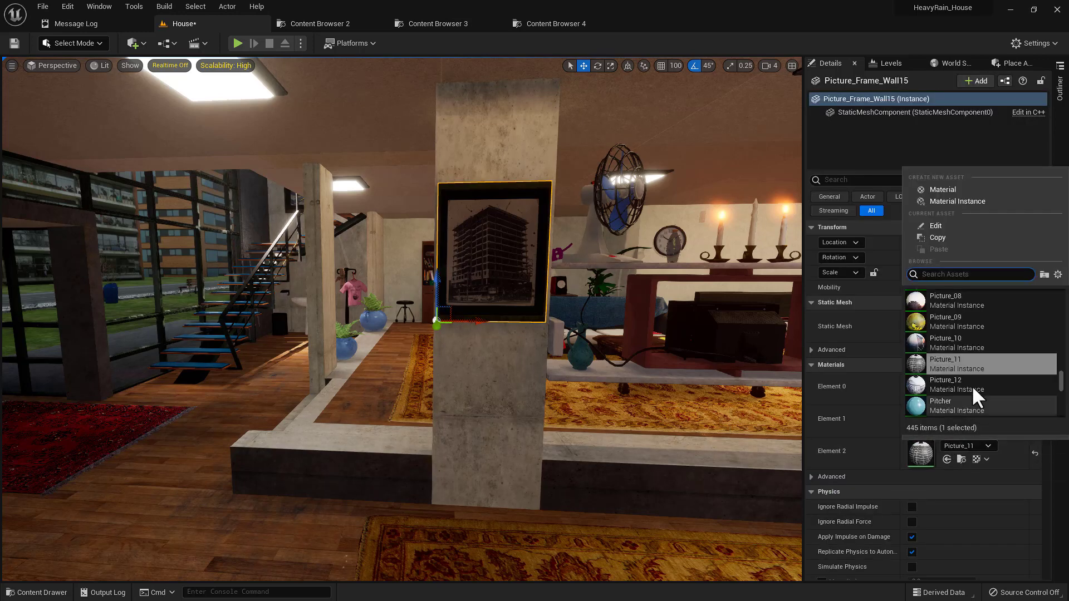
{"action": "left_click", "coordinate": [973, 384]}
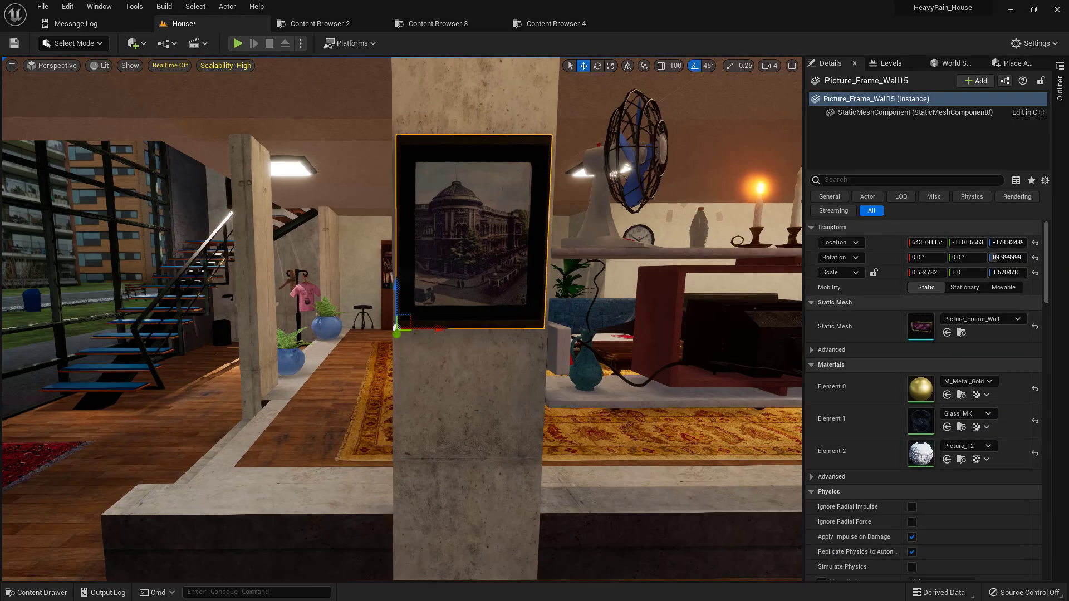
Step: Set the column picture frame's Element 2 material back to Picture_11 and deselect the frame
{"action": "left_click", "coordinate": [949, 449]}
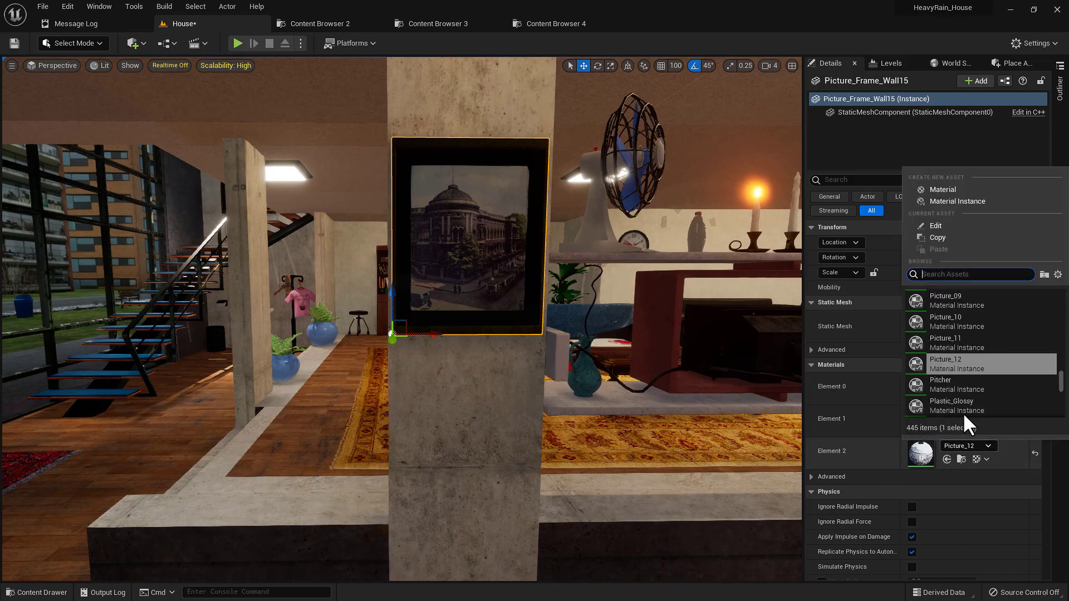
{"action": "left_click", "coordinate": [970, 322]}
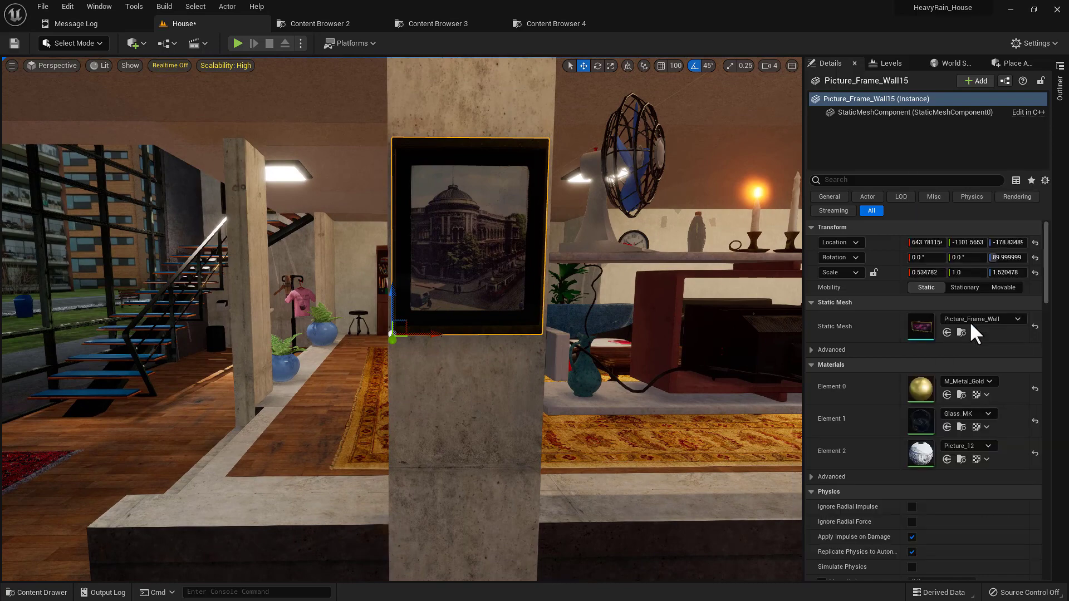
{"action": "left_click", "coordinate": [975, 447]}
{"action": "left_click", "coordinate": [970, 383]}
{"action": "right_click_drag", "start_coordinate": [536, 382], "coordinate": [513, 289]}
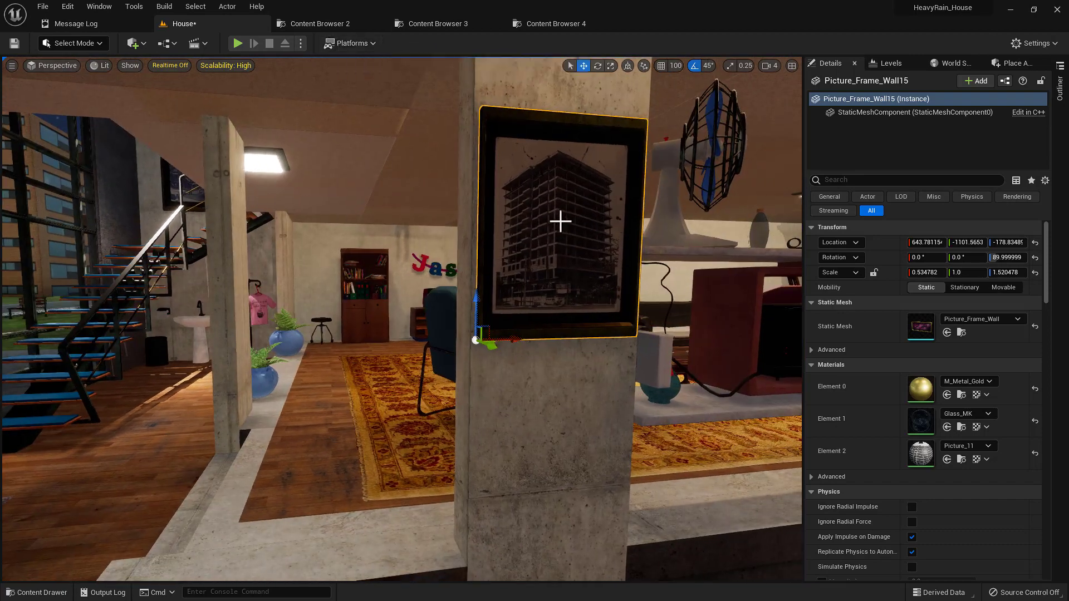
{"action": "right_click_drag", "start_coordinate": [433, 270], "coordinate": [440, 229]}
{"action": "key", "text": "Escape"}
Step: In Content Browser 3, go up from the Unique folder to Textures and look into the Trimsheet folder
{"action": "left_click", "coordinate": [432, 24]}
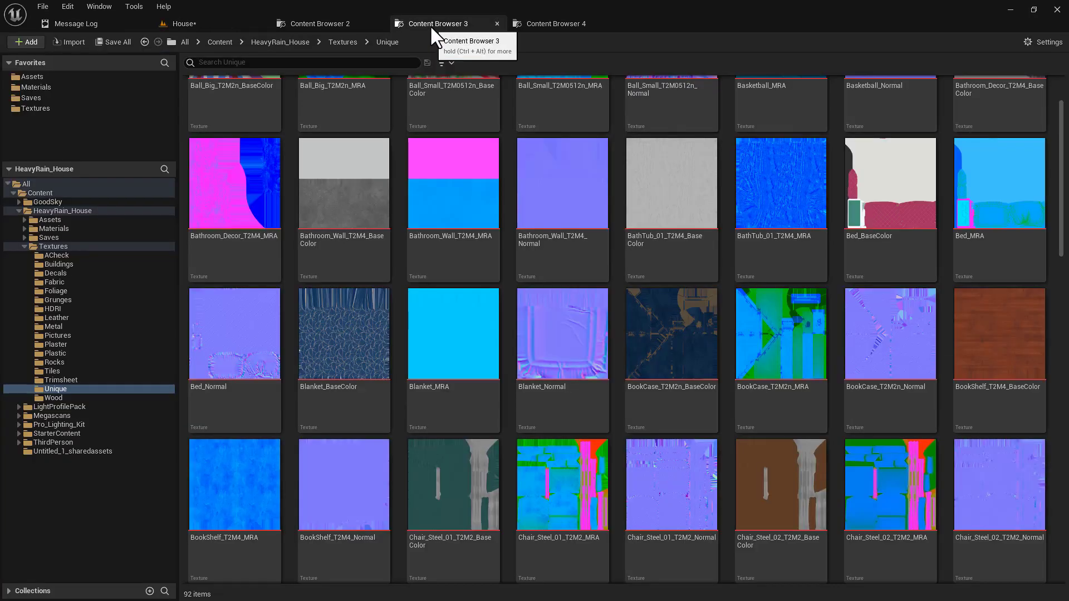
{"action": "left_click", "coordinate": [458, 199]}
{"action": "key", "text": "alt+Left"}
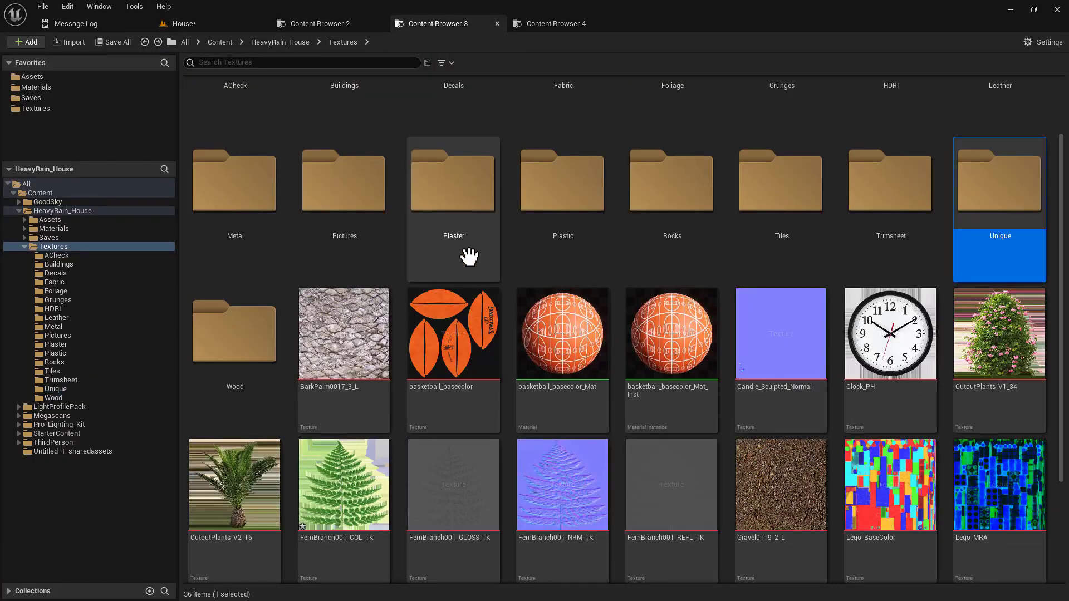
{"action": "double_click", "coordinate": [875, 235]}
{"action": "key", "text": "alt+Left"}
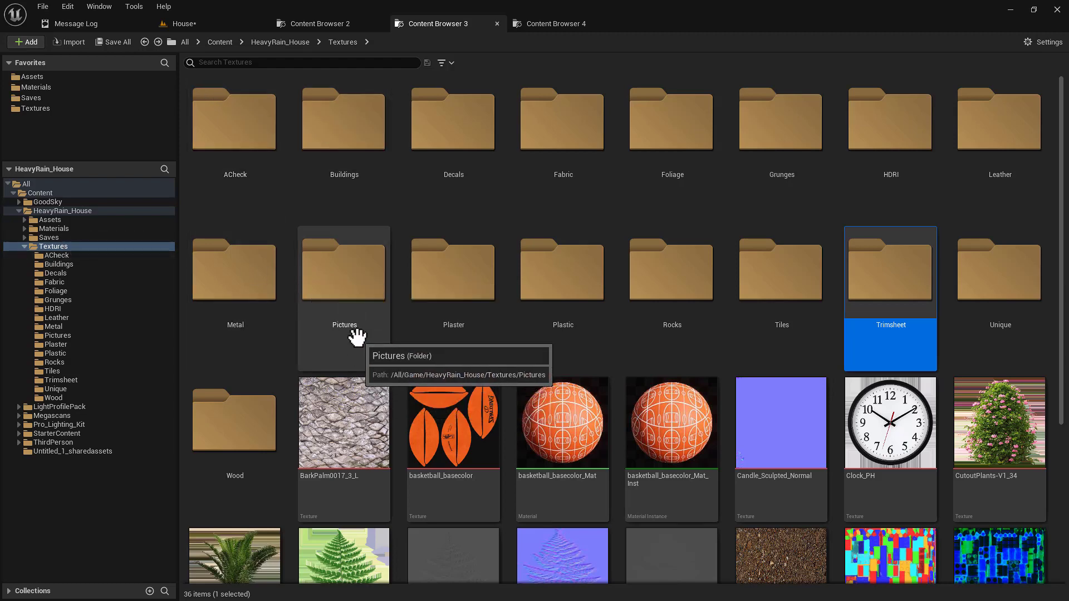
Step: Open the Pictures texture folder and compare its images at different thumbnail sizes
{"action": "double_click", "coordinate": [341, 309]}
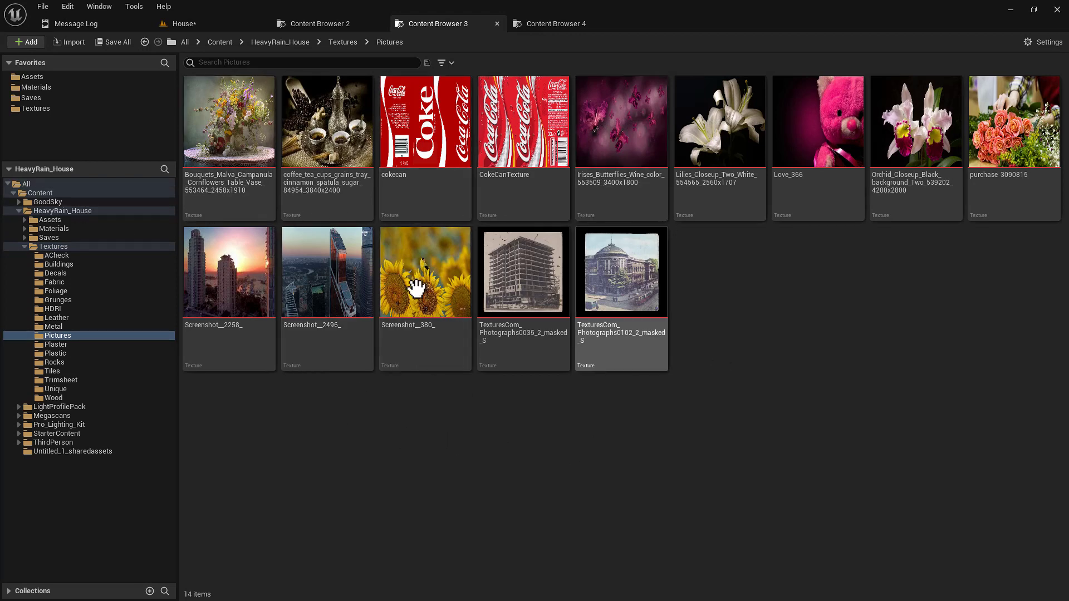
{"action": "scroll", "coordinate": [814, 278], "scroll_direction": "down", "scroll_amount": 1, "text": "ctrl"}
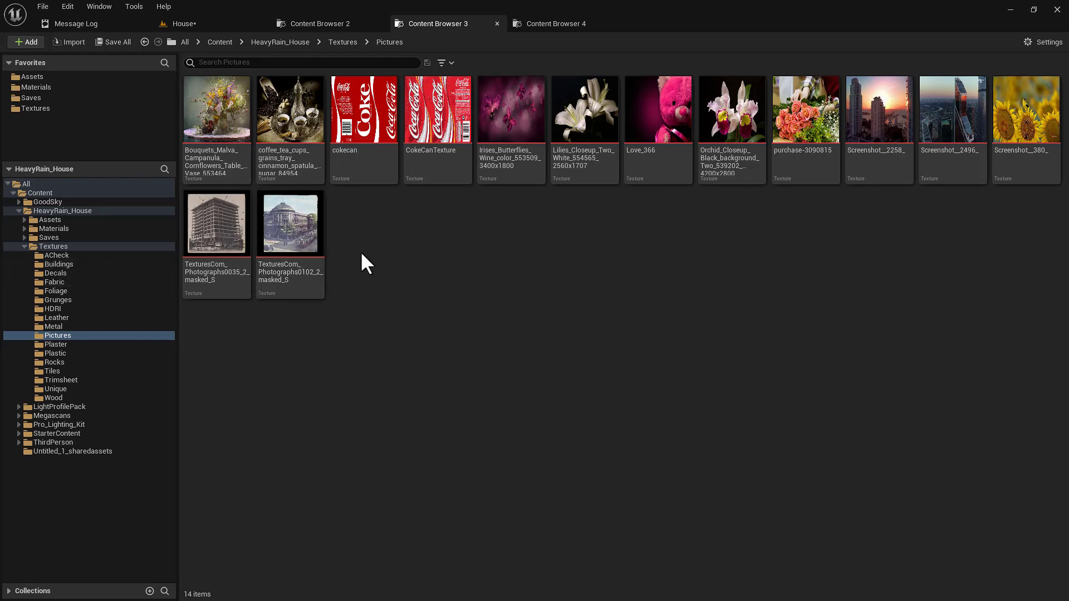
{"action": "scroll", "coordinate": [413, 299], "scroll_direction": "up", "scroll_amount": 2, "text": "ctrl"}
{"action": "scroll", "coordinate": [650, 305], "scroll_direction": "down", "scroll_amount": 3, "text": "ctrl"}
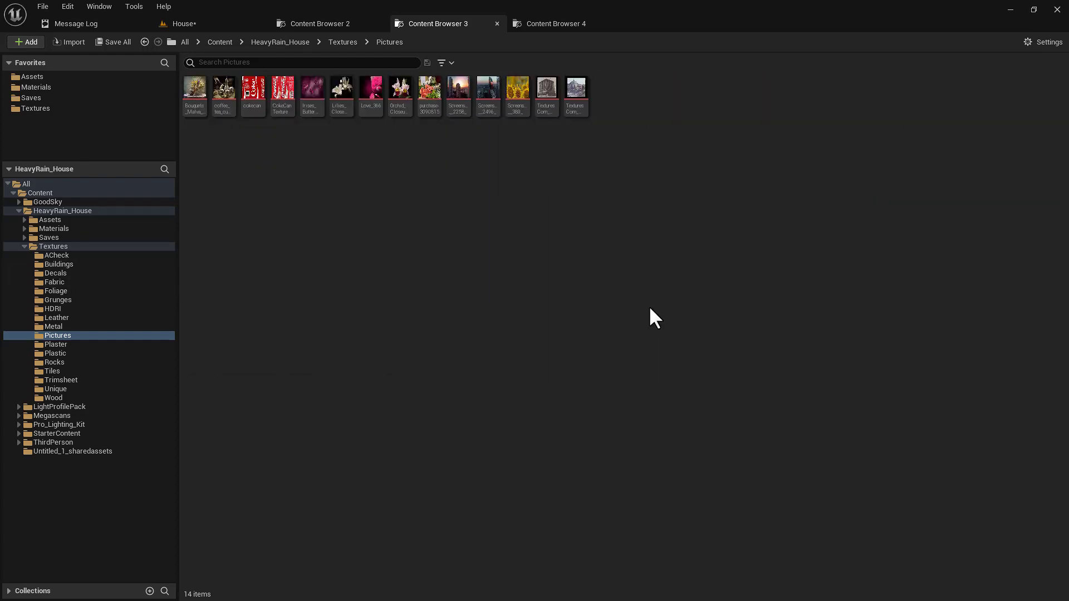
{"action": "scroll", "coordinate": [469, 252], "scroll_direction": "up", "scroll_amount": 1, "text": "ctrl"}
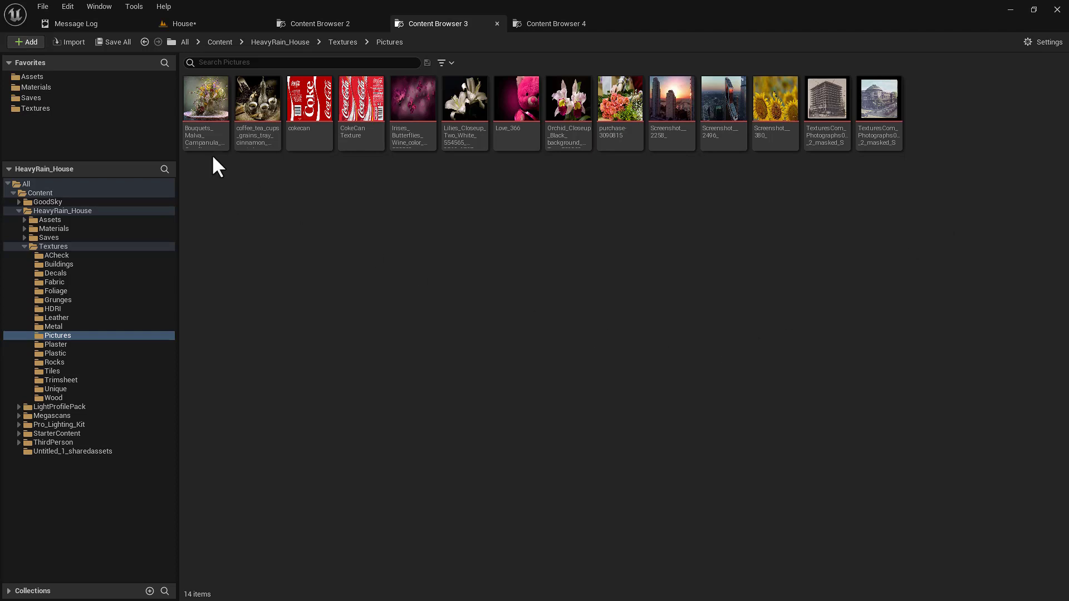
{"action": "mouse_move", "coordinate": [201, 114]}
{"action": "scroll", "coordinate": [411, 278], "scroll_direction": "up", "scroll_amount": 3, "text": "ctrl"}
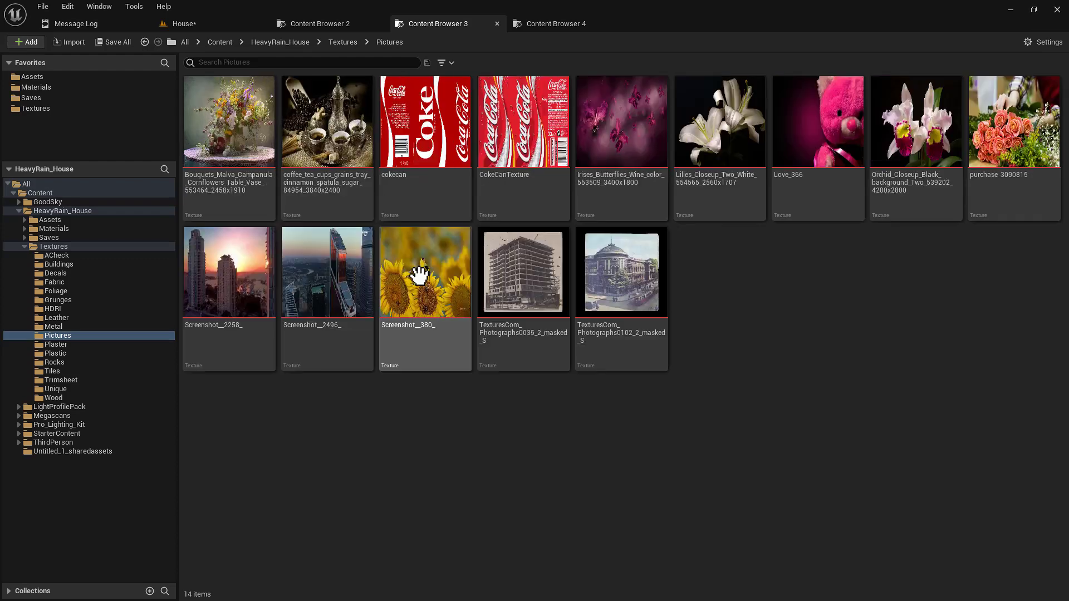
Step: Return to the Trimsheet texture folder and examine the Books_PH texture
{"action": "key", "text": "alt+Left"}
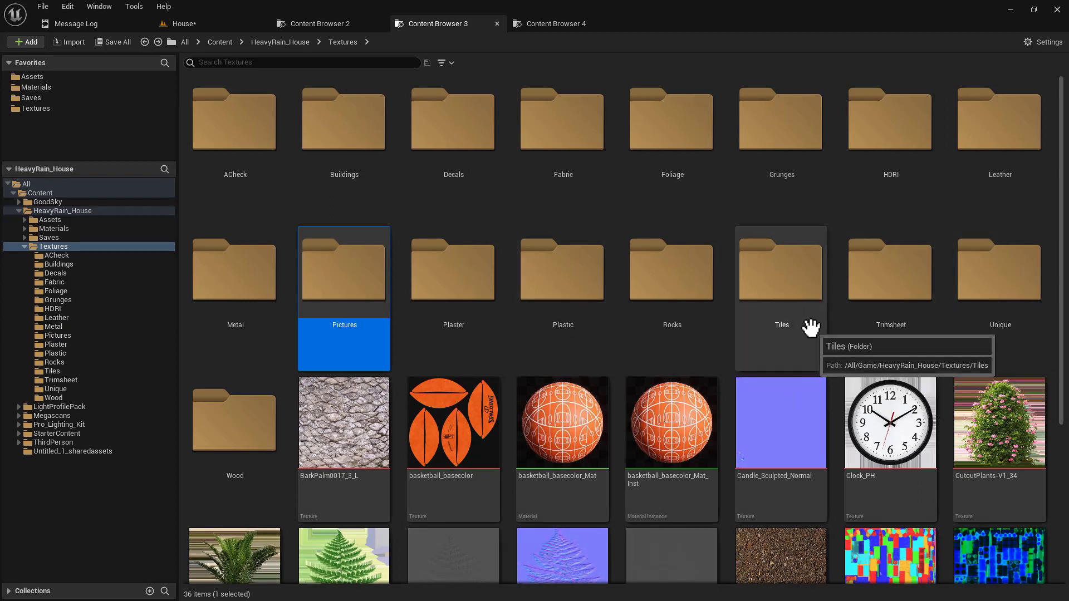
{"action": "double_click", "coordinate": [896, 278]}
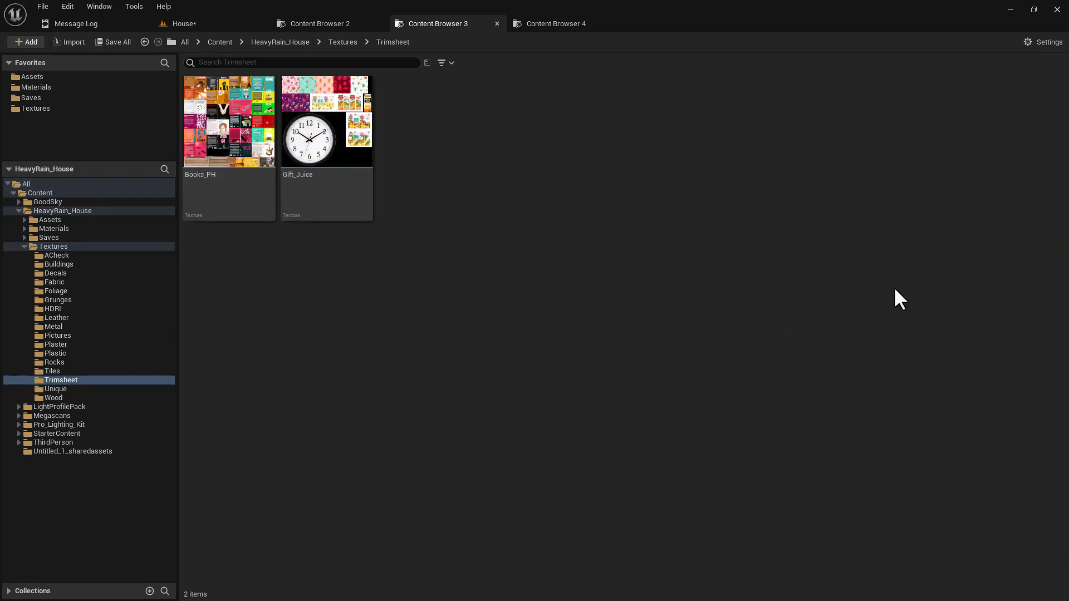
{"action": "left_click", "coordinate": [247, 177]}
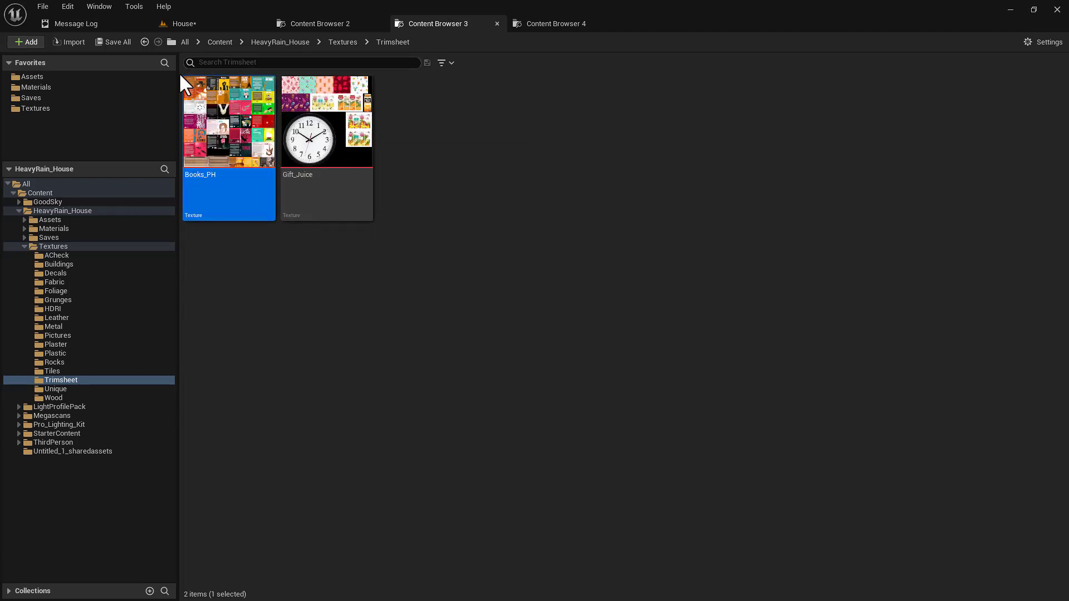
{"action": "left_click", "coordinate": [368, 246]}
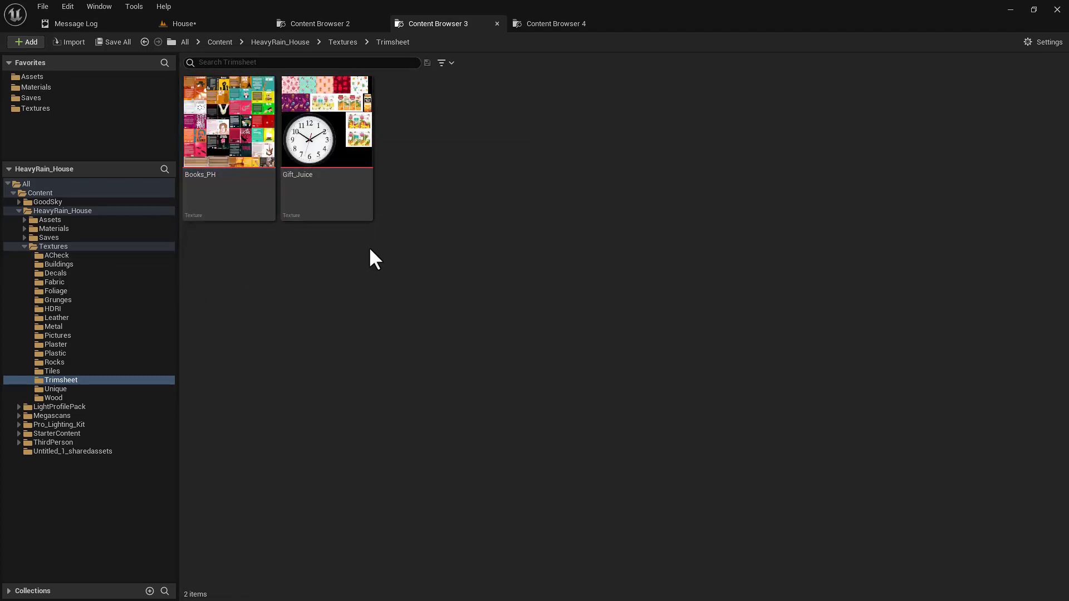
Step: Go back to the Pictures folder and read the details of the coffee cups and Screenshot__380_ textures
{"action": "key", "text": "alt+Left"}
{"action": "double_click", "coordinate": [376, 278]}
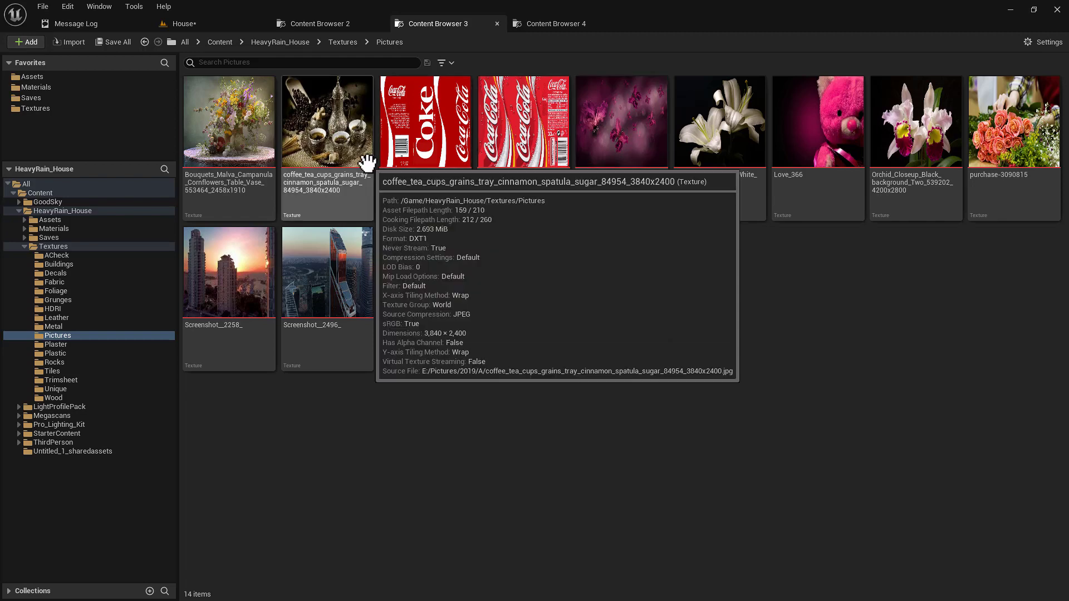
{"action": "mouse_move", "coordinate": [422, 250]}
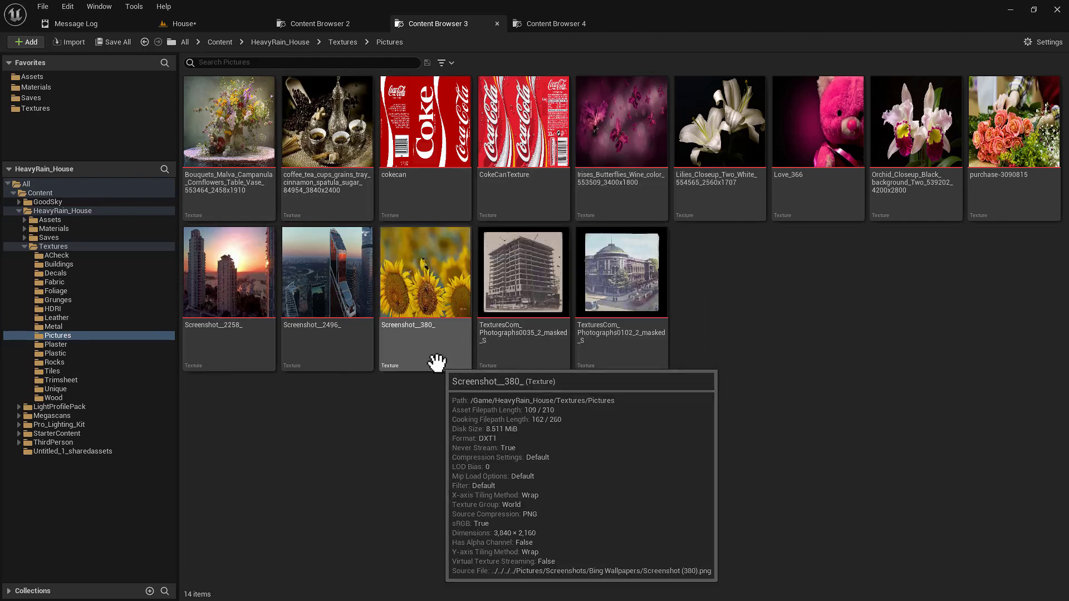
Step: Open the Bouquets_Malva_Campanula_Cornflowers_Table_Vase texture in the texture editor and maximize its window to view its settings
{"action": "mouse_move", "coordinate": [234, 137]}
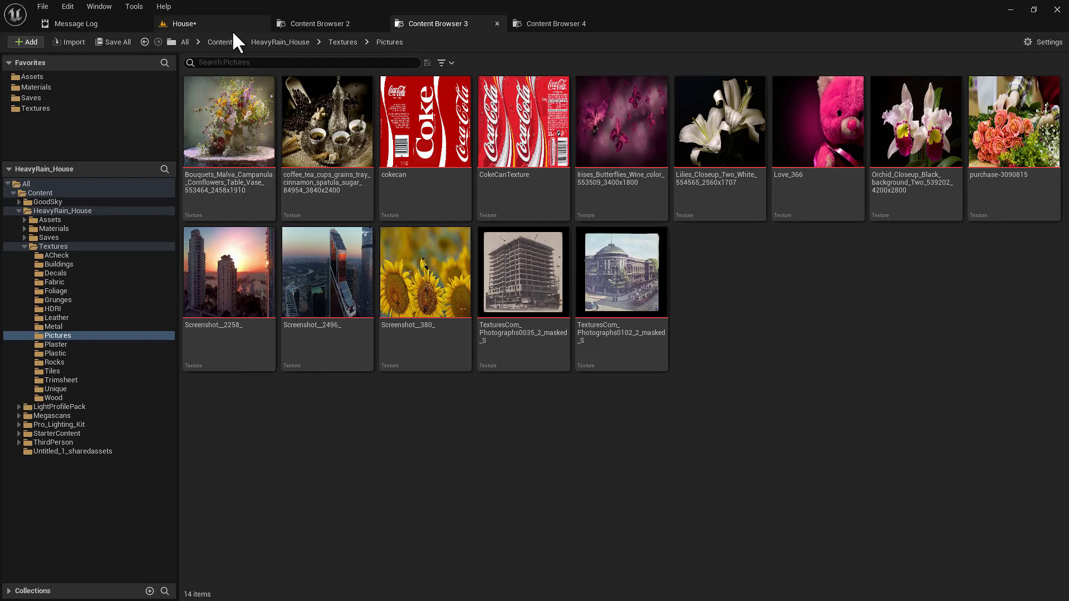
{"action": "mouse_move", "coordinate": [226, 166]}
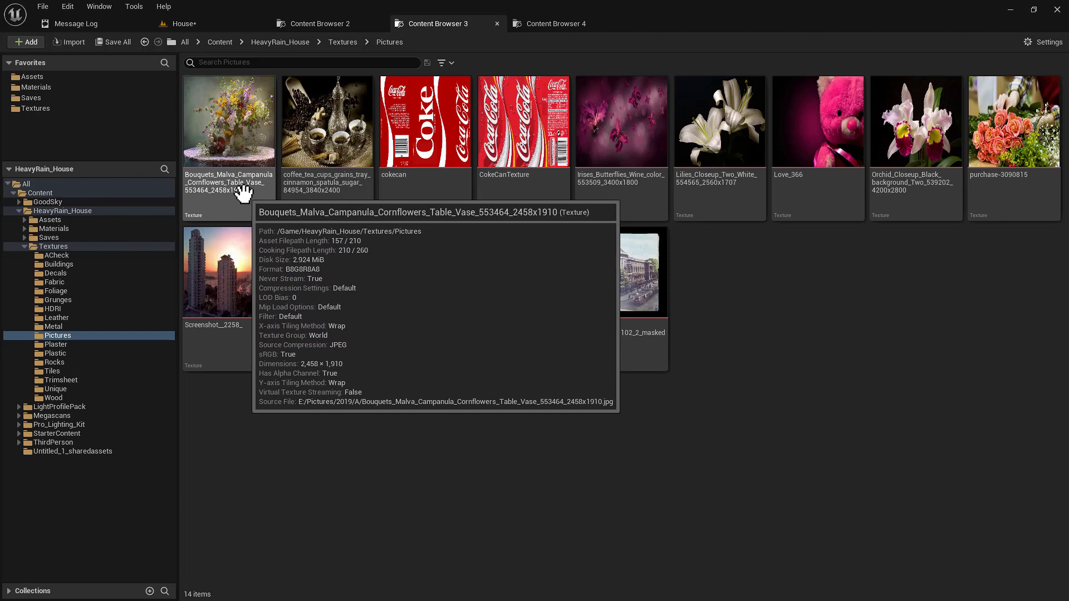
{"action": "double_click", "coordinate": [239, 170]}
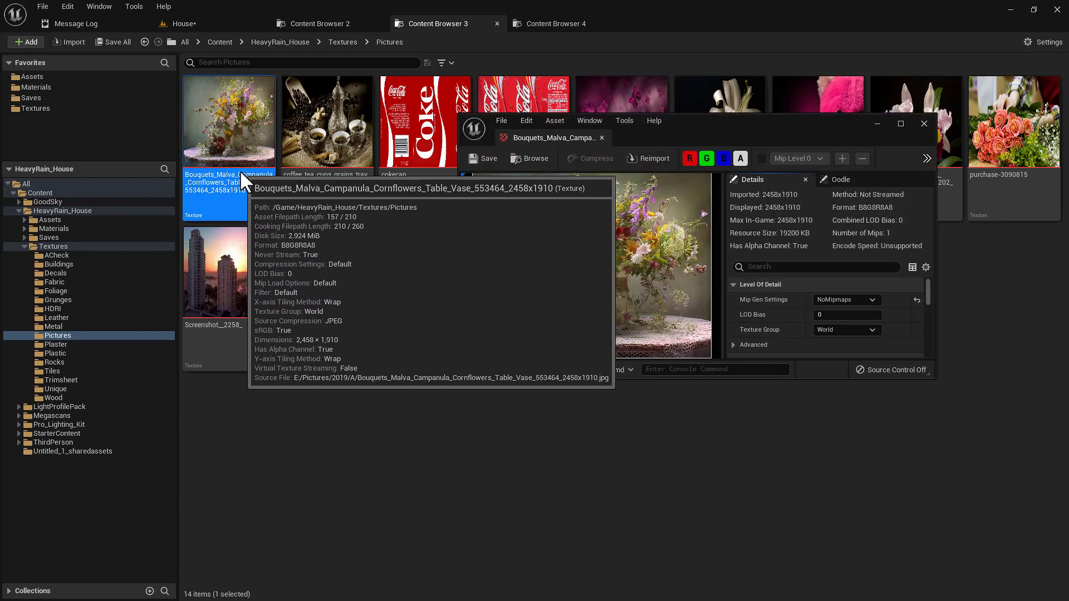
{"action": "left_click_drag", "start_coordinate": [719, 138], "coordinate": [528, 118]}
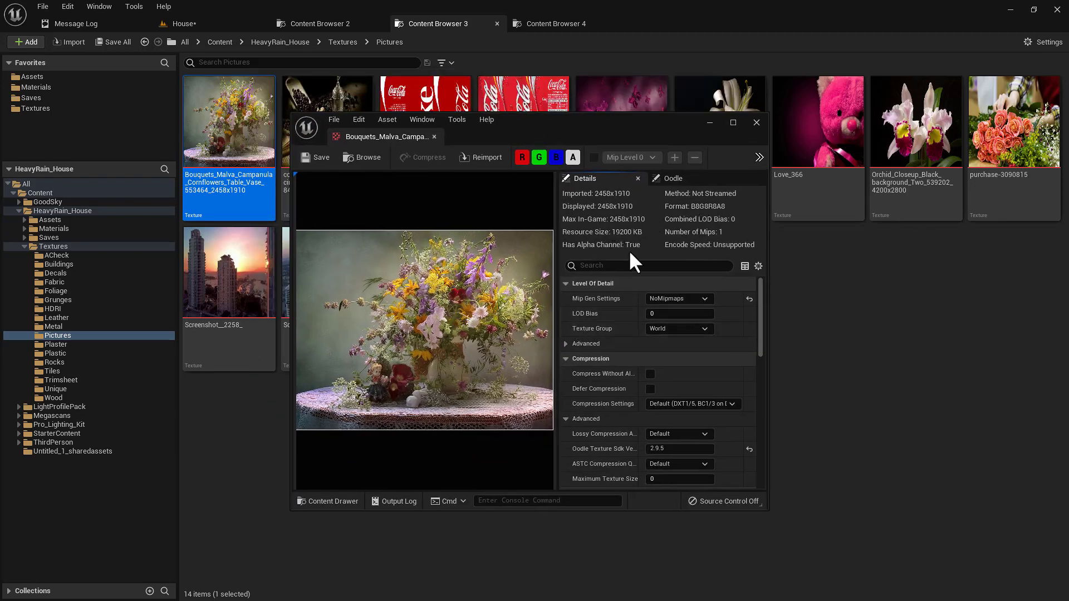
{"action": "left_click", "coordinate": [732, 123]}
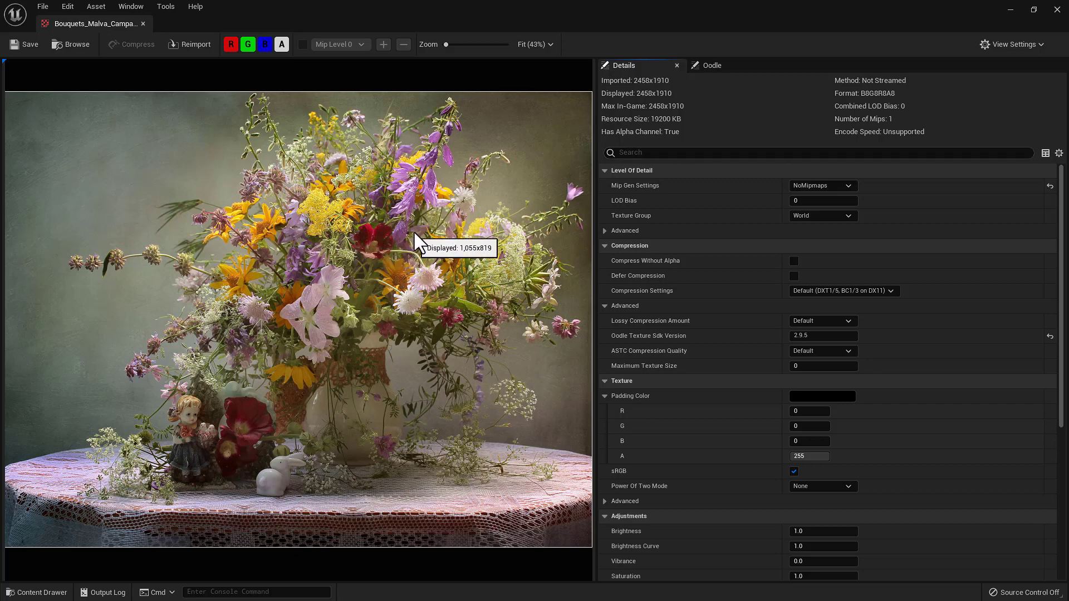
Step: Switch to the browser and look through the UE5 HeavyRain House videos on the YouTube channel
{"action": "key", "text": "alt+Tab"}
{"action": "key", "text": "alt+Tab"}
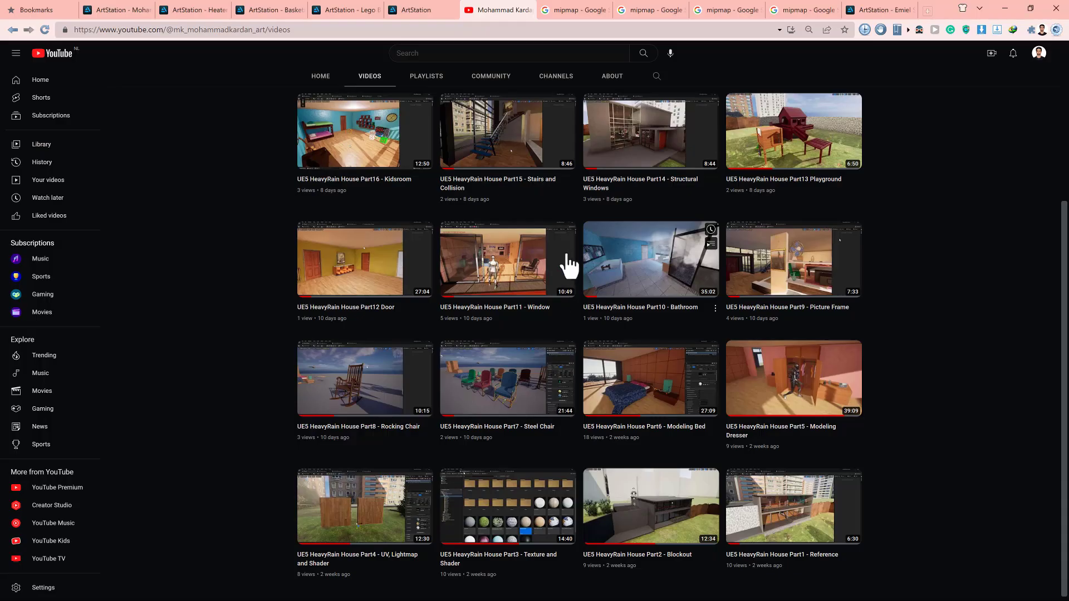
{"action": "scroll", "coordinate": [568, 266], "scroll_direction": "up", "scroll_amount": 3}
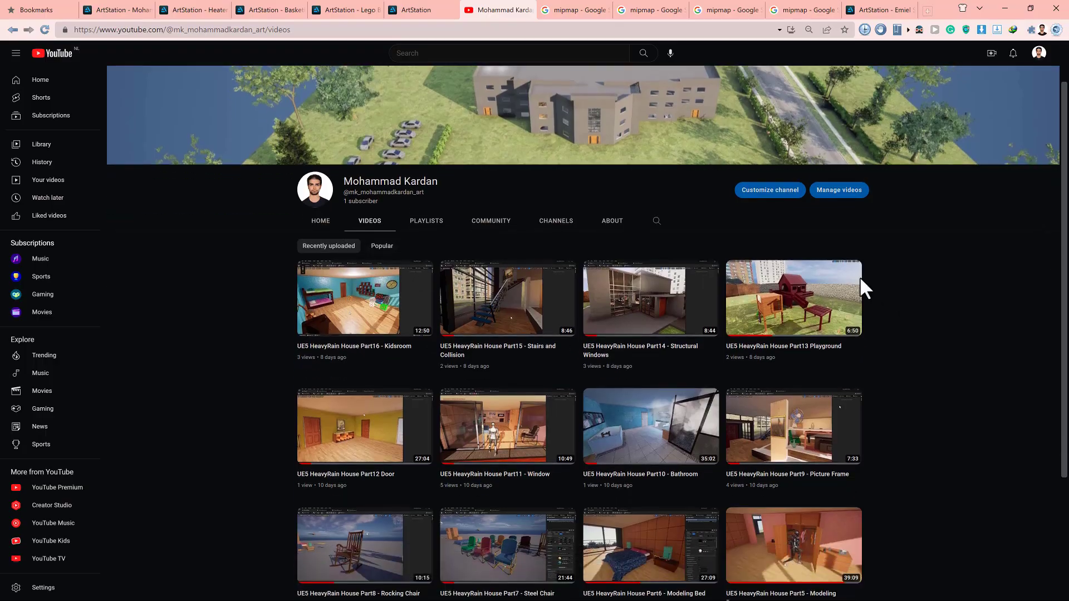
Step: Switch back to Unreal Editor, restore and reposition the bouquet texture's editor window over the Pictures folder, and close it
{"action": "key", "text": "alt+Tab"}
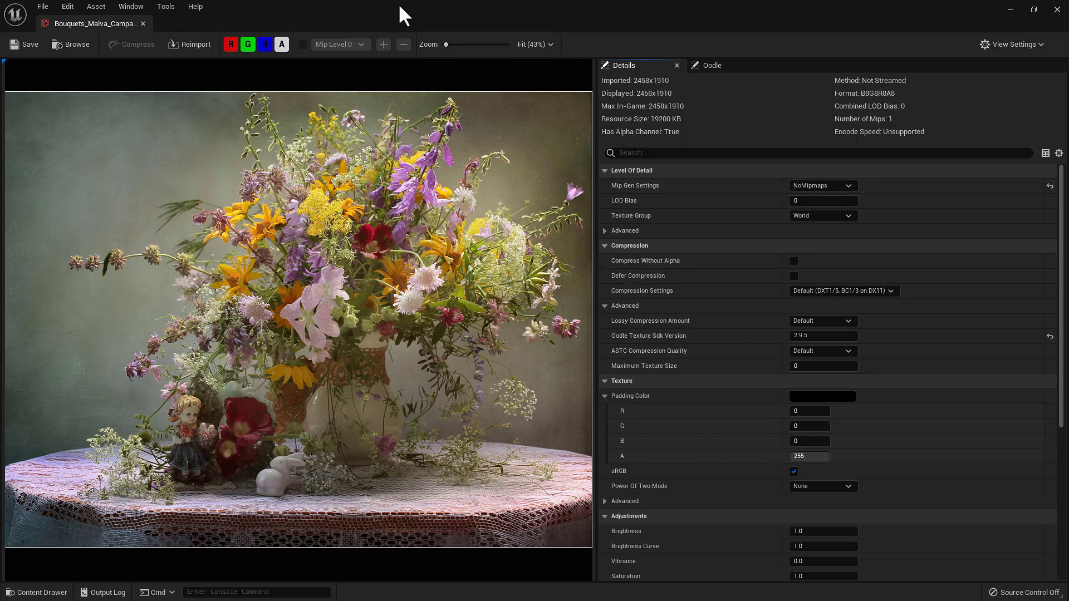
{"action": "left_click_drag", "start_coordinate": [392, 5], "coordinate": [460, 303]}
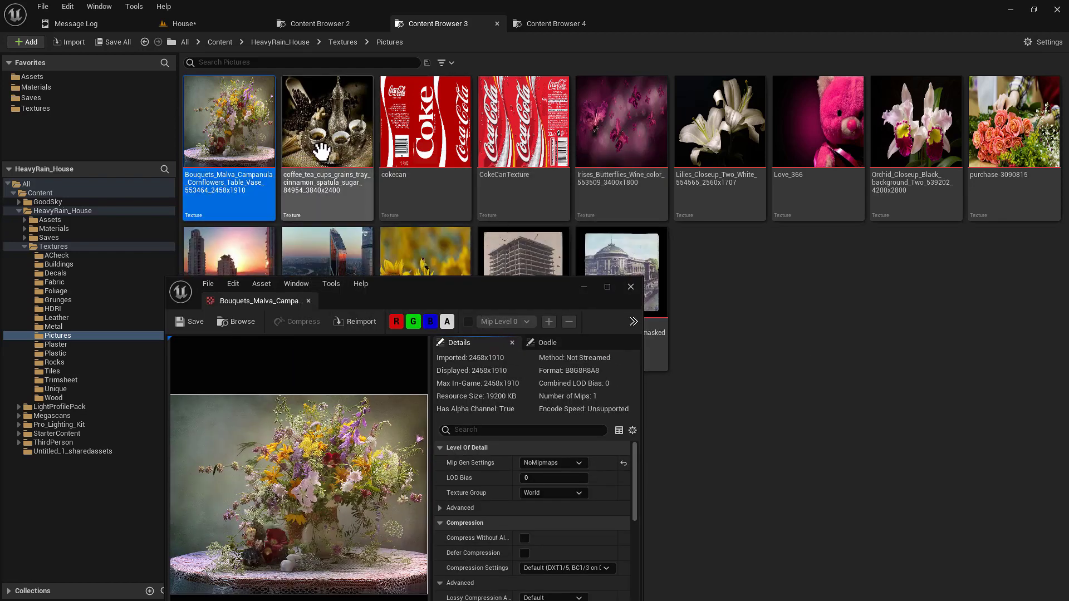
{"action": "left_click_drag", "start_coordinate": [525, 285], "coordinate": [526, 159]}
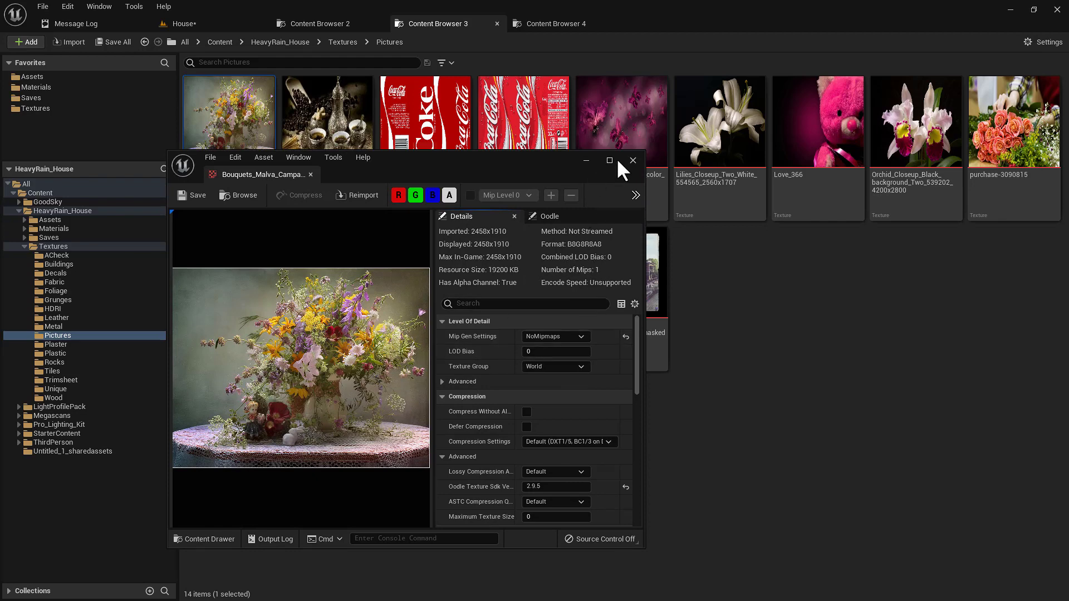
{"action": "left_click", "coordinate": [632, 160]}
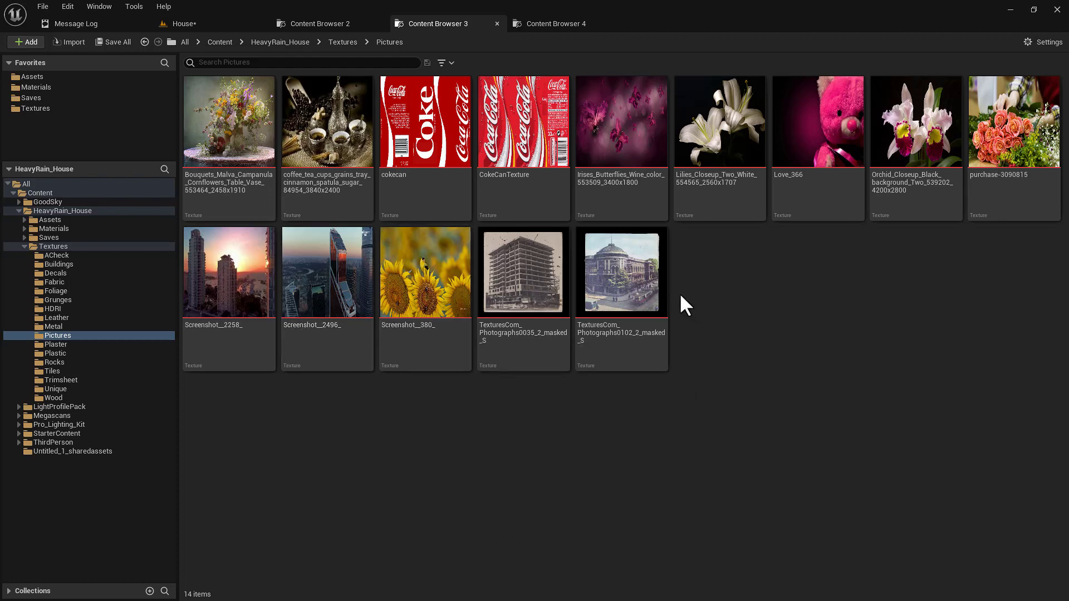
Step: Launch Adobe Photoshop 2022 and create a new 4096 x 4096 px, 72 ppi document with black background contents
{"action": "key", "text": "super"}
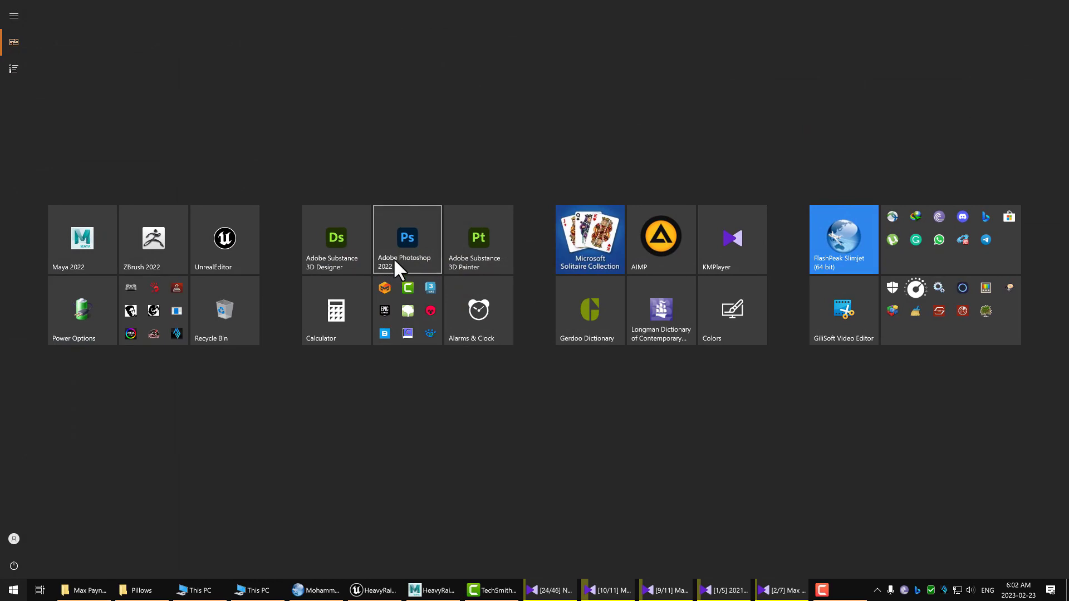
{"action": "left_click", "coordinate": [397, 250]}
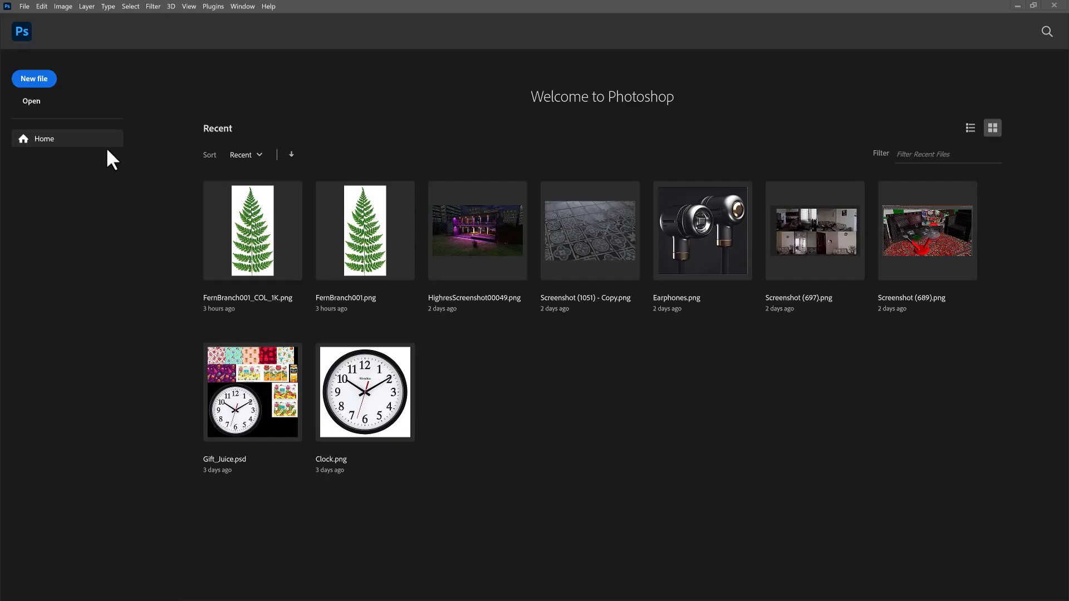
{"action": "left_click", "coordinate": [28, 6]}
{"action": "left_click", "coordinate": [33, 17]}
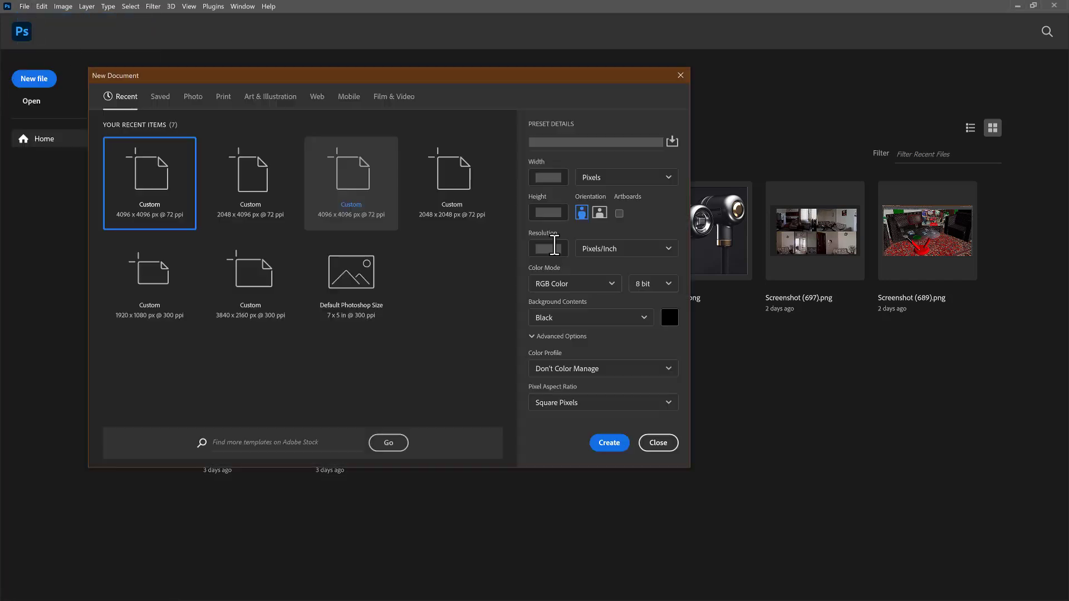
{"action": "left_click", "coordinate": [618, 444]}
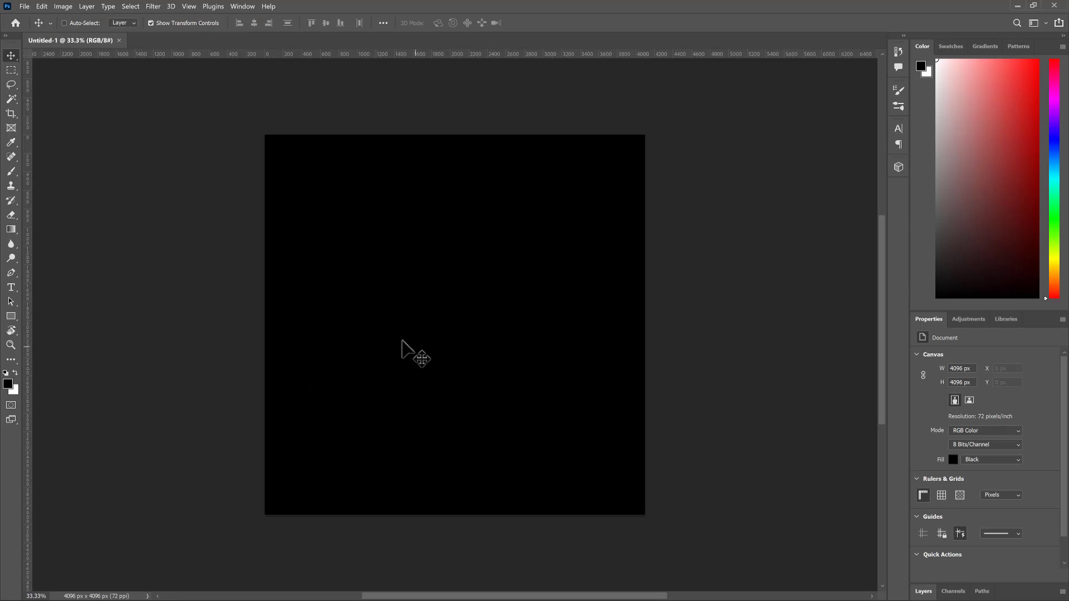
Step: Bring the six selected pictures from folder A into the black Photoshop canvas and place the small pier image at its centre
{"action": "key", "text": "alt+Tab"}
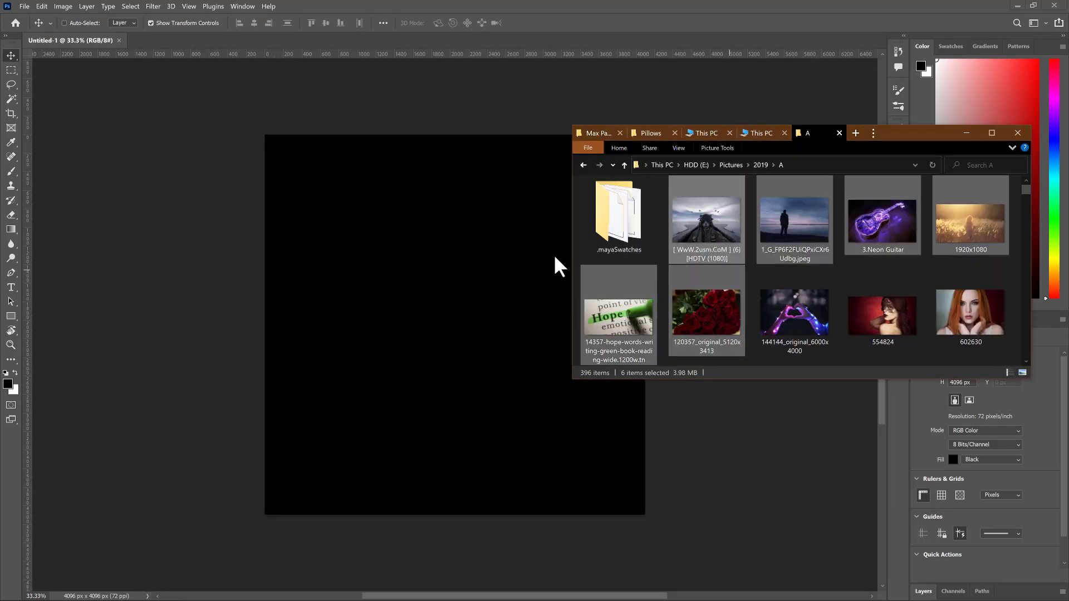
{"action": "left_click_drag", "start_coordinate": [559, 267], "coordinate": [459, 298]}
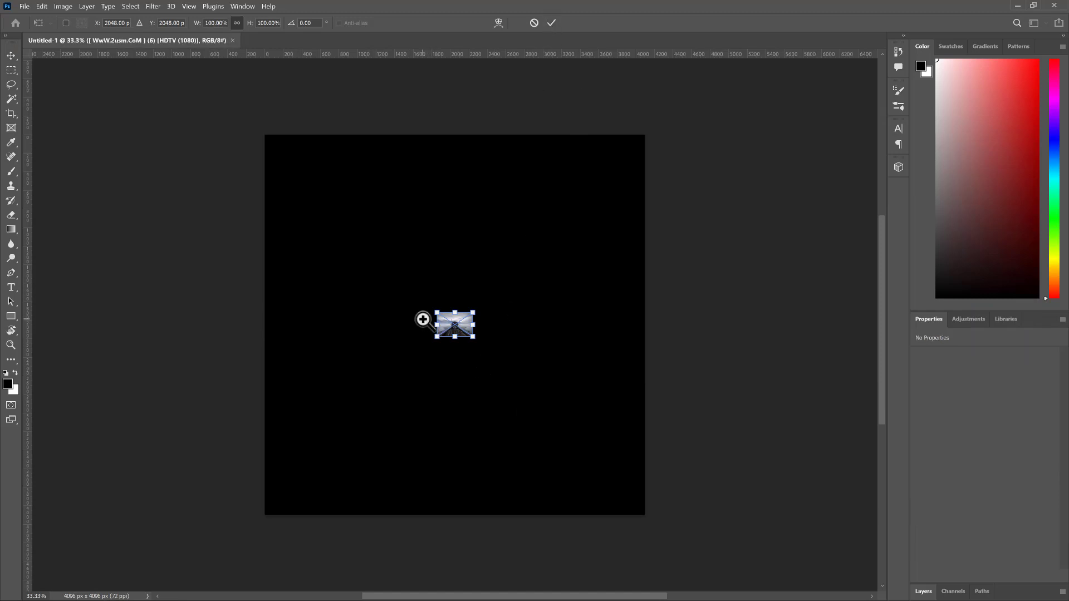
{"action": "left_click_drag", "start_coordinate": [423, 320], "coordinate": [433, 328], "text": "ctrl"}
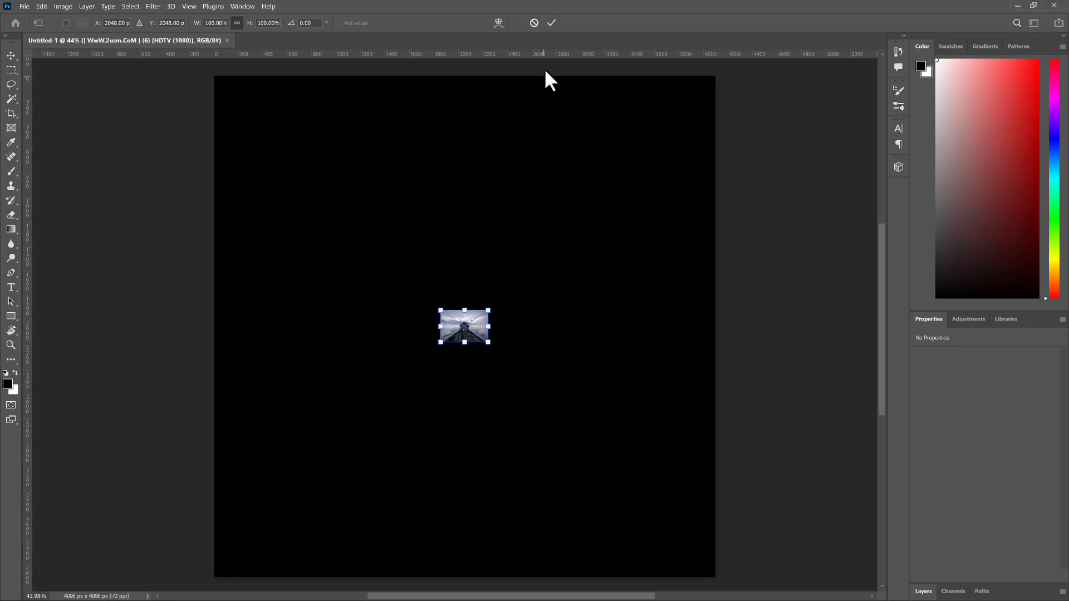
{"action": "left_click", "coordinate": [549, 25]}
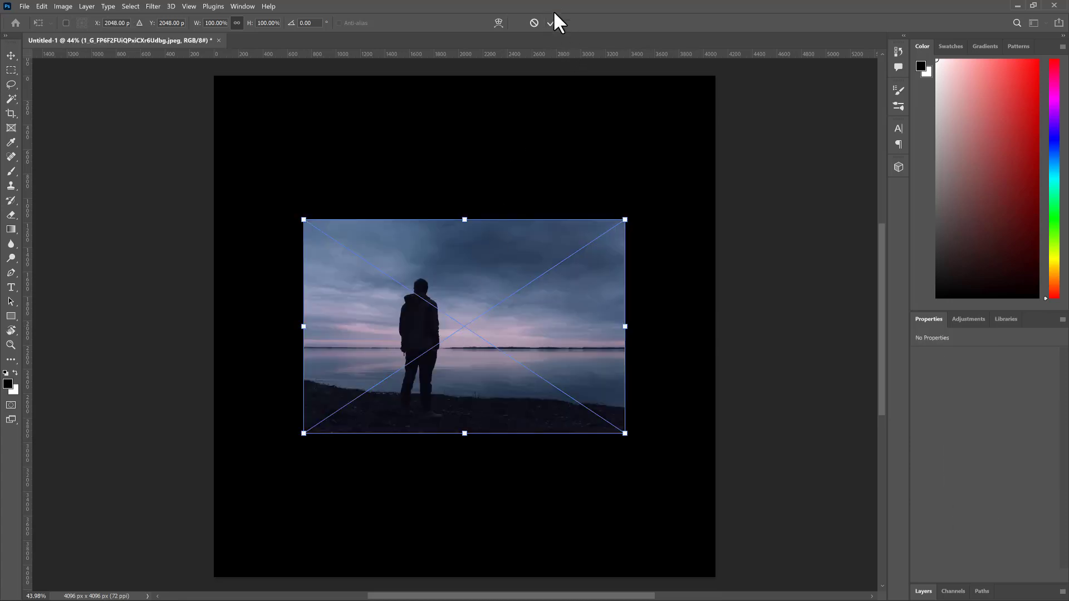
Step: Place the silhouetted man picture in the canvas's upper-left corner and the 3.Neon Guitar picture beside it along the upper edge
{"action": "left_click_drag", "start_coordinate": [514, 292], "coordinate": [413, 148]}
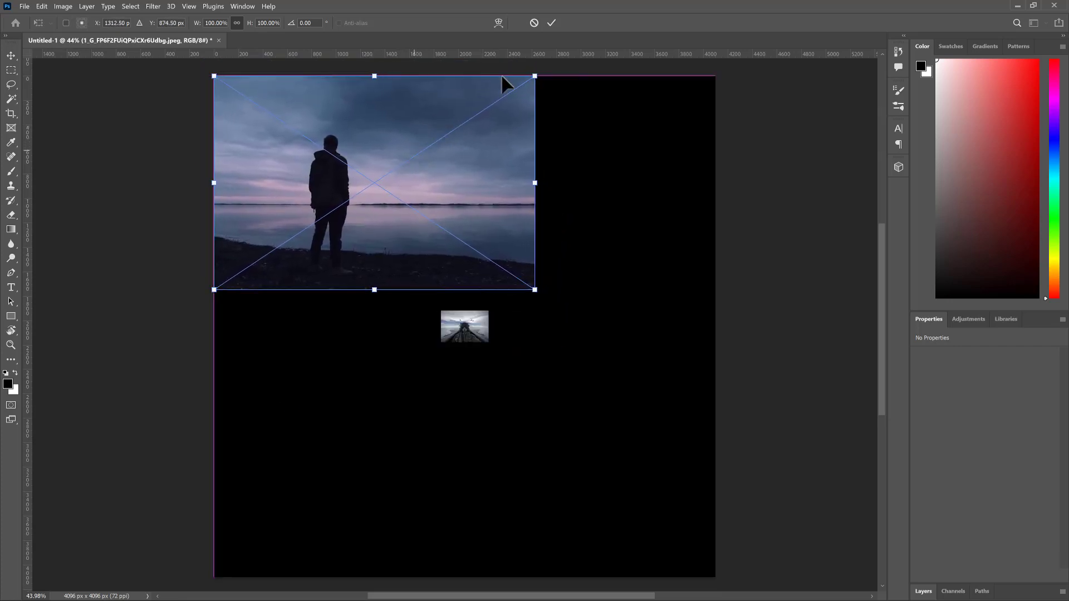
{"action": "key", "text": "Return"}
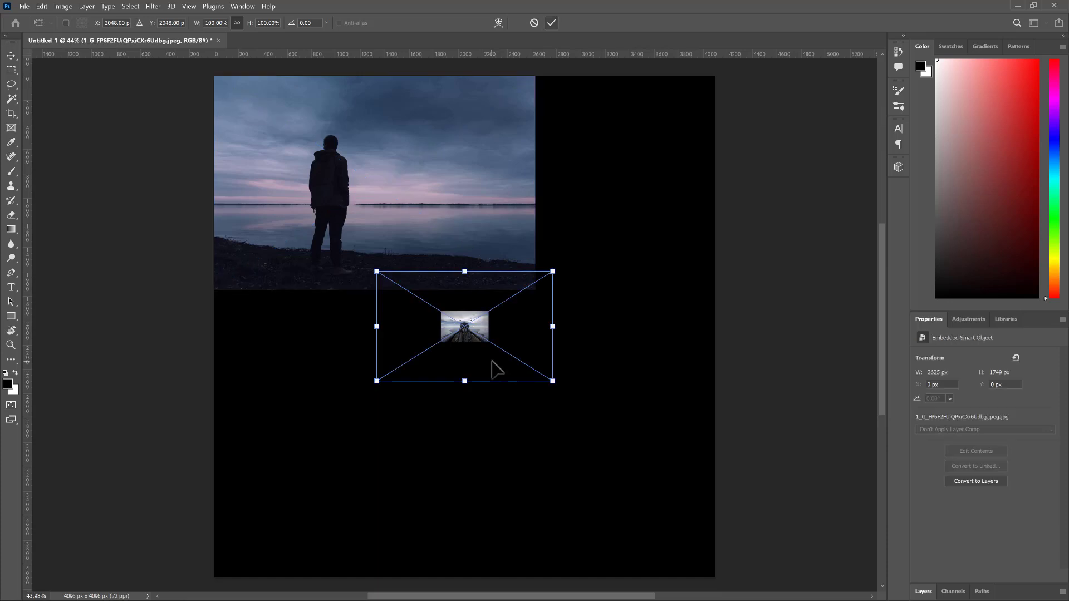
{"action": "left_click_drag", "start_coordinate": [469, 334], "coordinate": [633, 139]}
{"action": "left_click", "coordinate": [551, 23]}
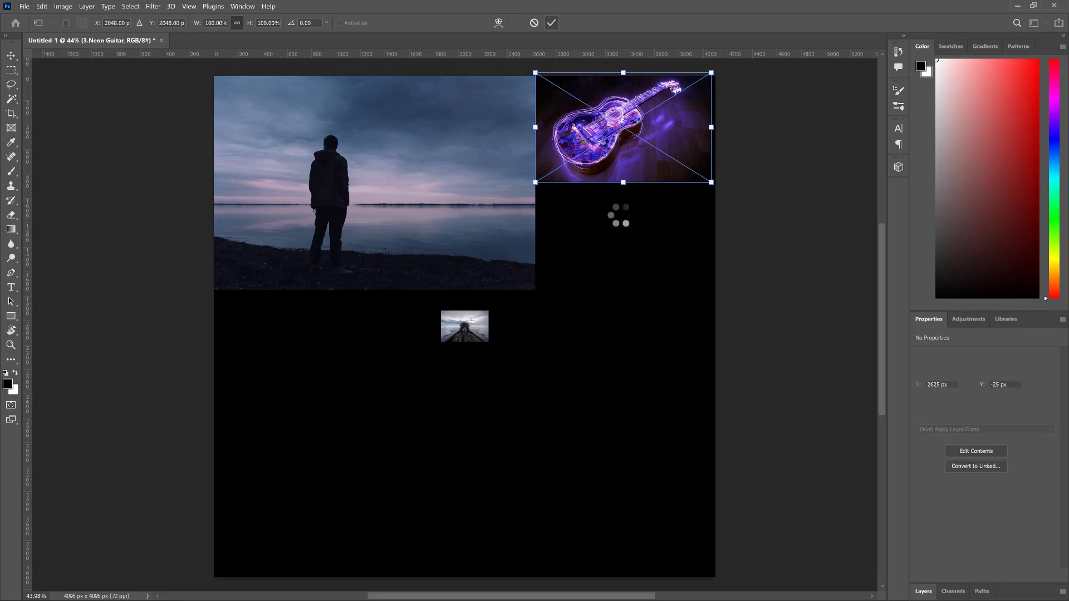
Step: Minimize Photoshop, return to Unreal Editor's Pictures folder, and go up to the parent Textures folder
{"action": "left_click", "coordinate": [1018, 2]}
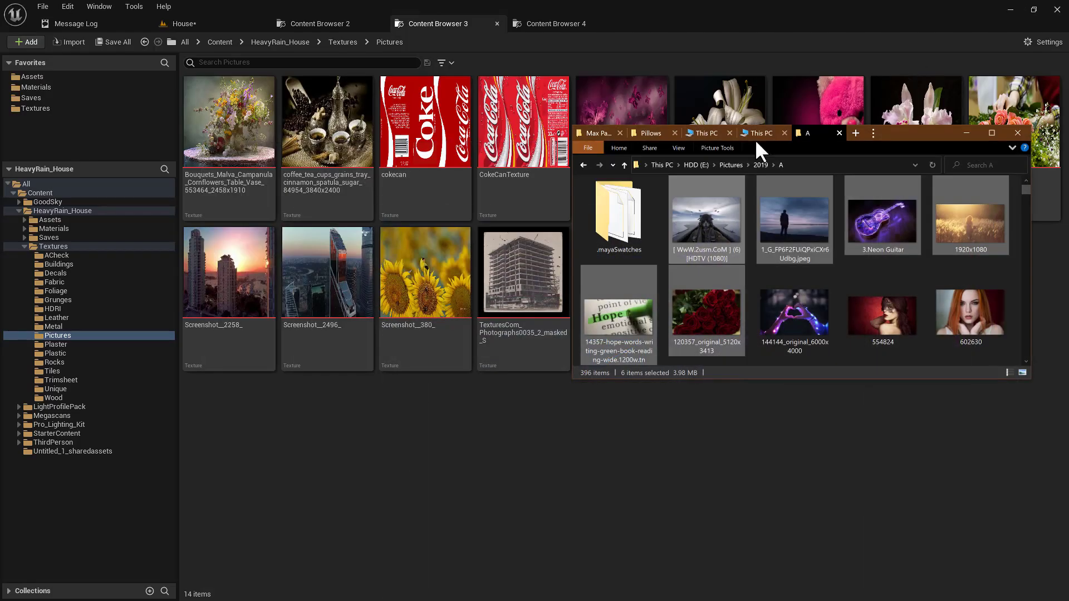
{"action": "left_click", "coordinate": [800, 7]}
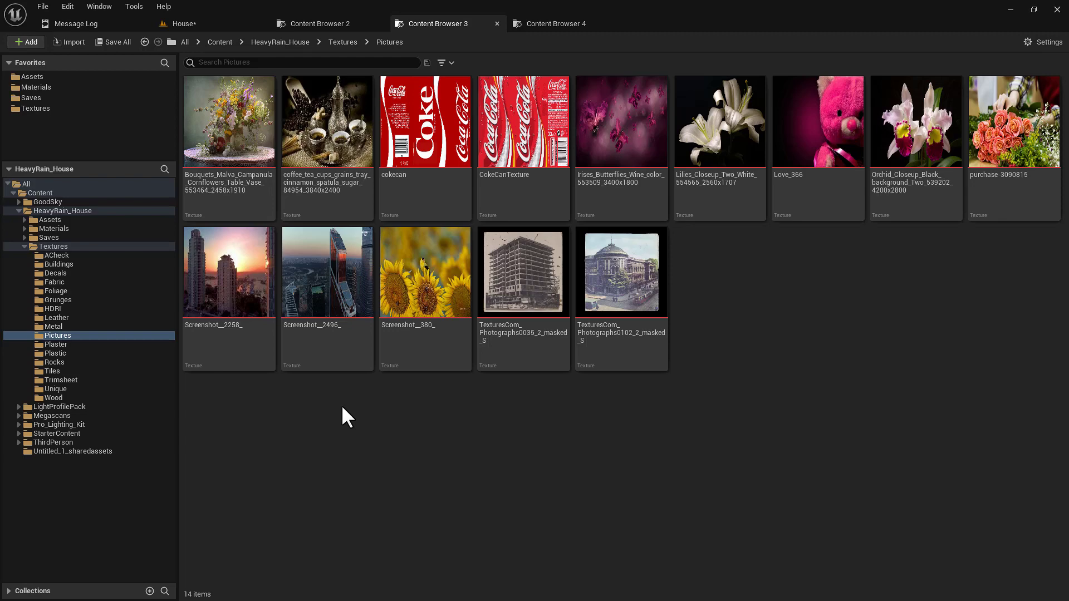
{"action": "key", "text": "alt+Left"}
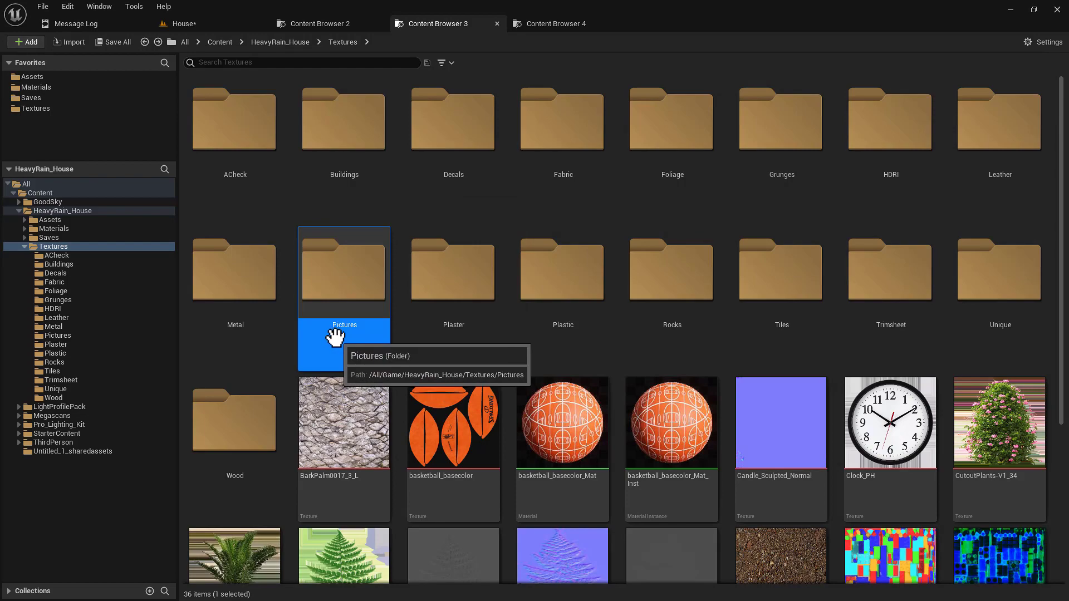
Step: Open the House level, examine the interior wood floor, and select the balcony's wooden floor block to inspect its planks
{"action": "left_click", "coordinate": [205, 18]}
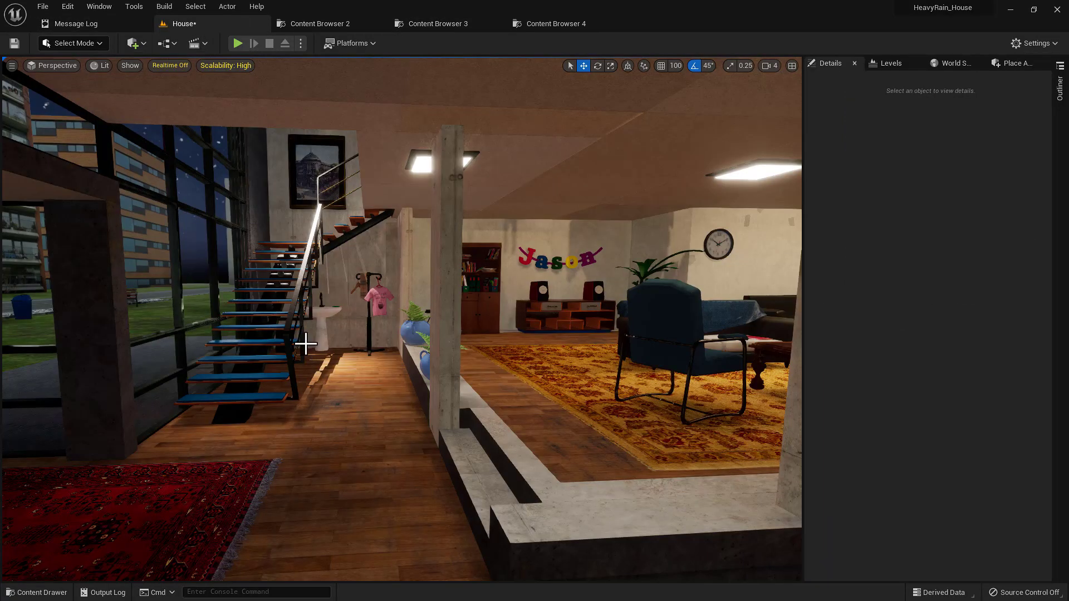
{"action": "key", "text": "w"}
{"action": "right_click_drag", "start_coordinate": [399, 401], "coordinate": [370, 462]}
{"action": "right_click_drag", "start_coordinate": [399, 400], "coordinate": [495, 380]}
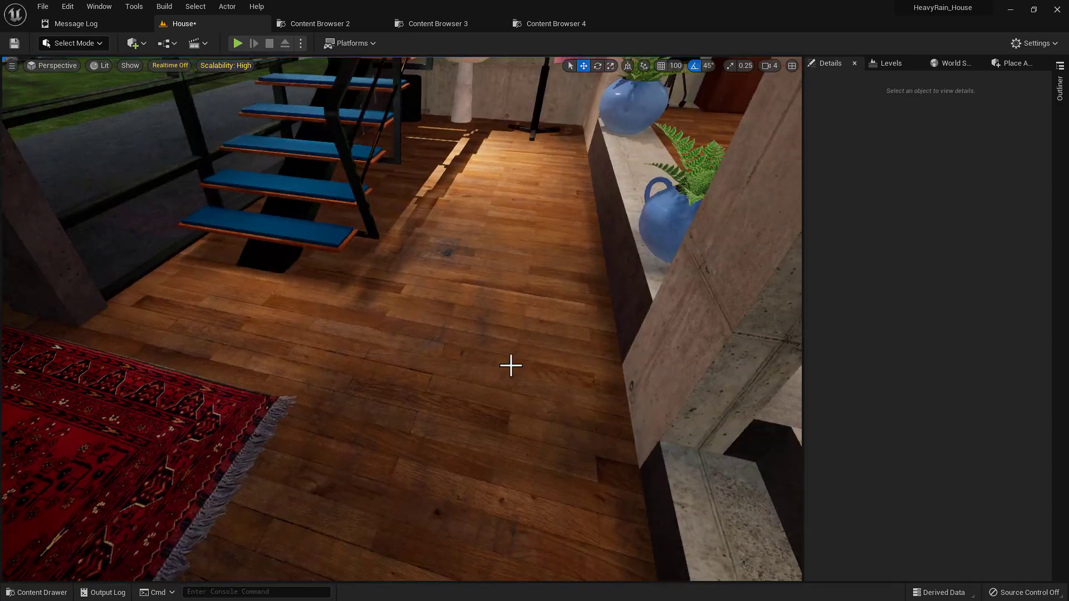
{"action": "right_click_drag", "start_coordinate": [398, 359], "coordinate": [562, 357]}
{"action": "right_click_drag", "start_coordinate": [562, 300], "coordinate": [531, 305]}
{"action": "left_click", "coordinate": [389, 372]}
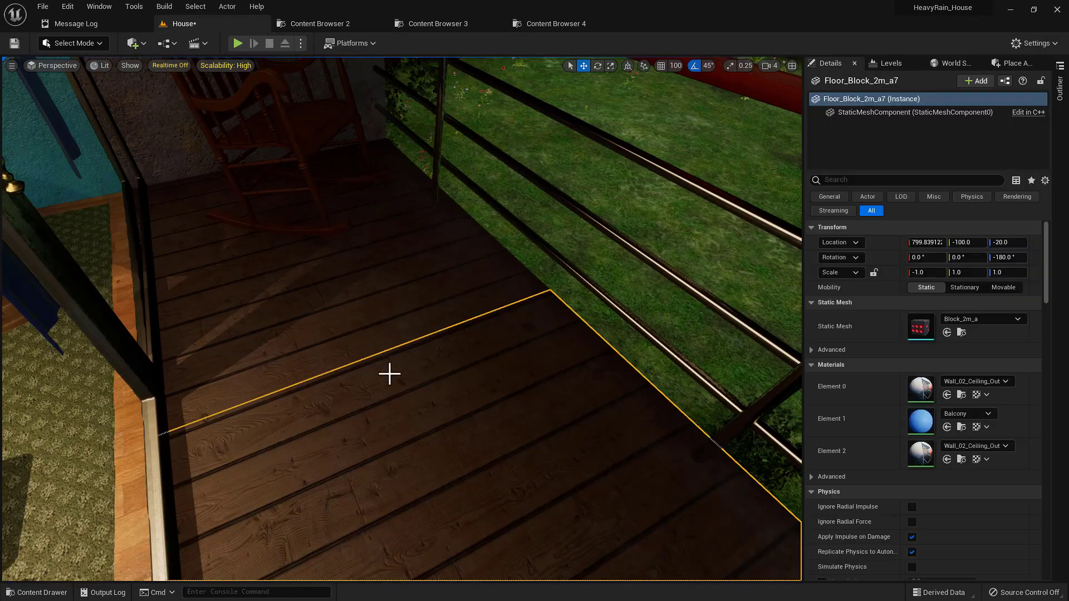
{"action": "right_click_drag", "start_coordinate": [389, 372], "coordinate": [90, 150]}
Step: Open the Wood texture folder and highlight the WoodFlooringNatural004 and WoodFlooring07 texture sets, first separately and then together
{"action": "left_click", "coordinate": [439, 24]}
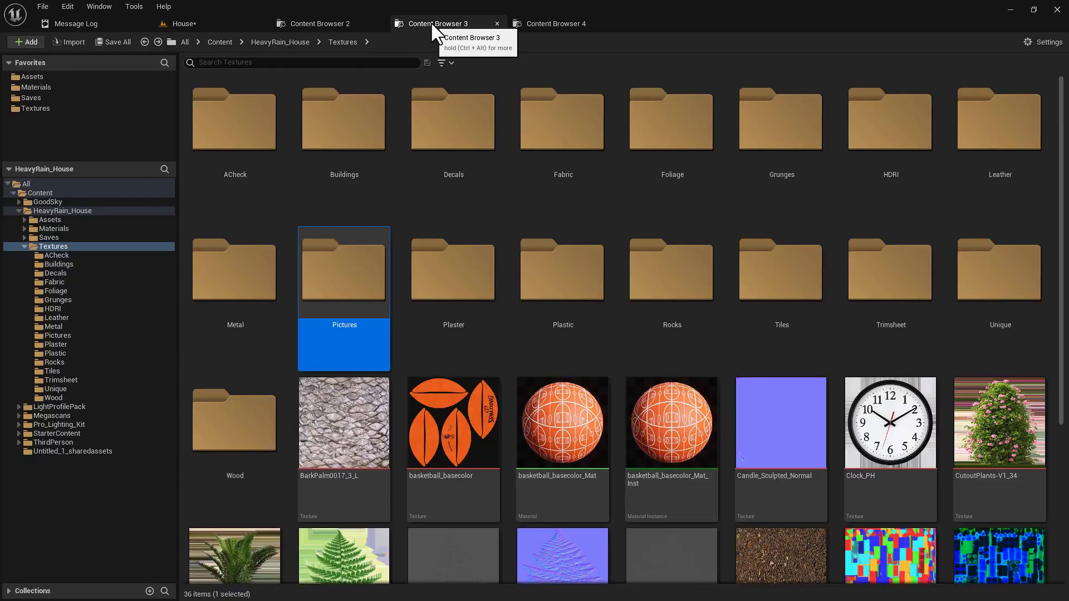
{"action": "double_click", "coordinate": [217, 436]}
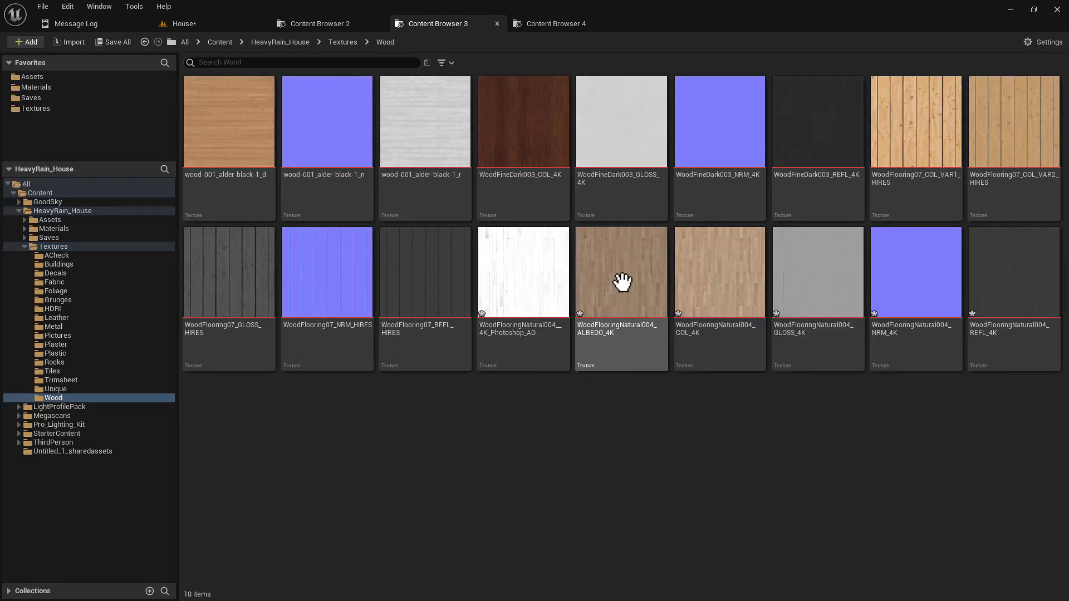
{"action": "left_click", "coordinate": [534, 285]}
{"action": "left_click", "coordinate": [1027, 292], "text": "shift"}
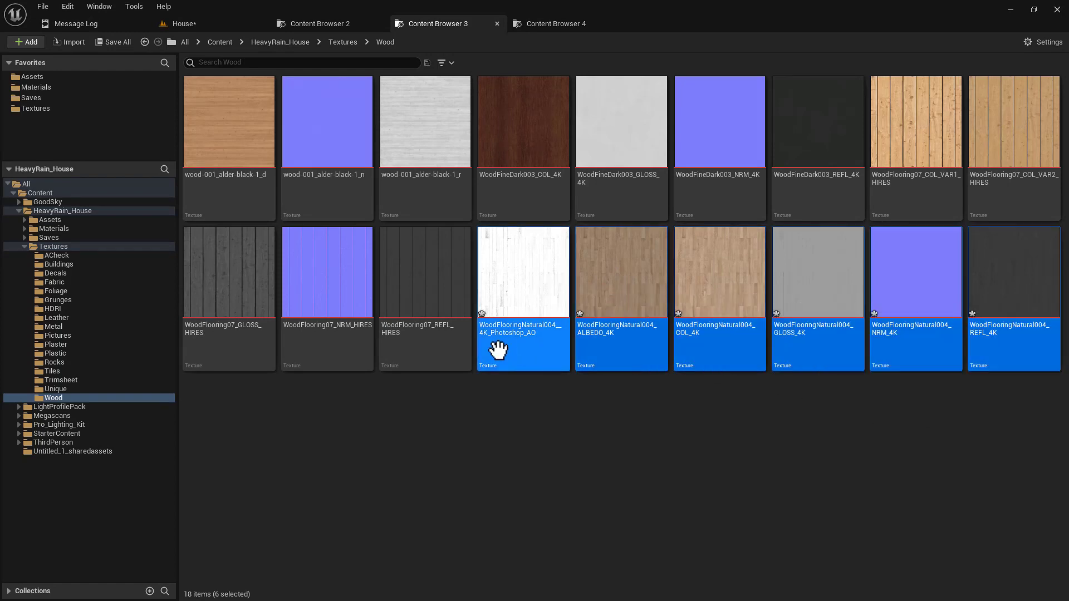
{"action": "left_click", "coordinate": [465, 292]}
{"action": "left_click", "coordinate": [946, 131], "text": "shift"}
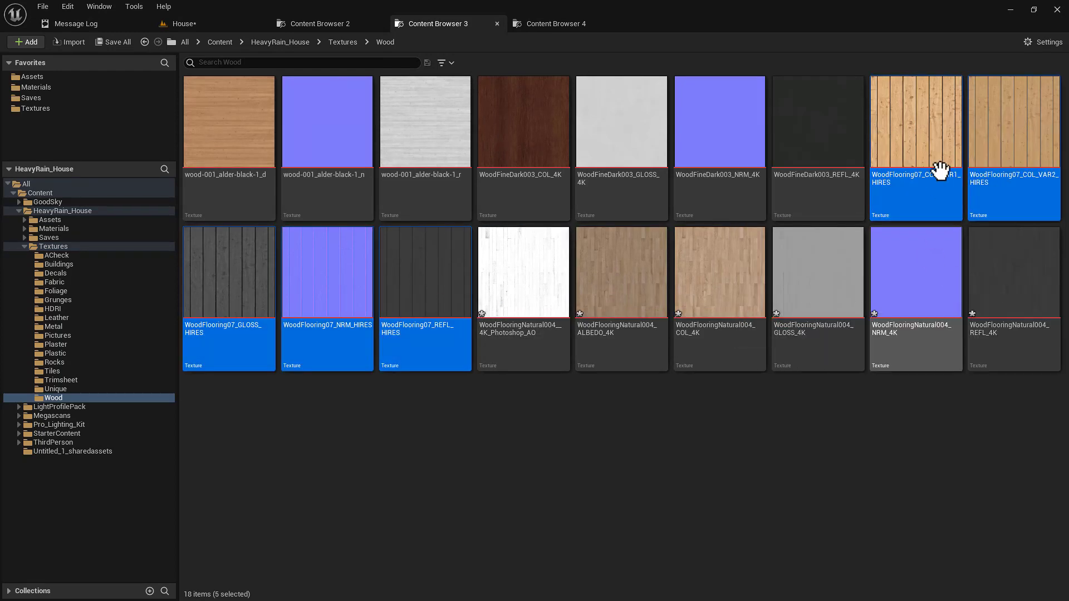
{"action": "left_click", "coordinate": [921, 111]}
{"action": "left_click", "coordinate": [982, 299], "text": "shift"}
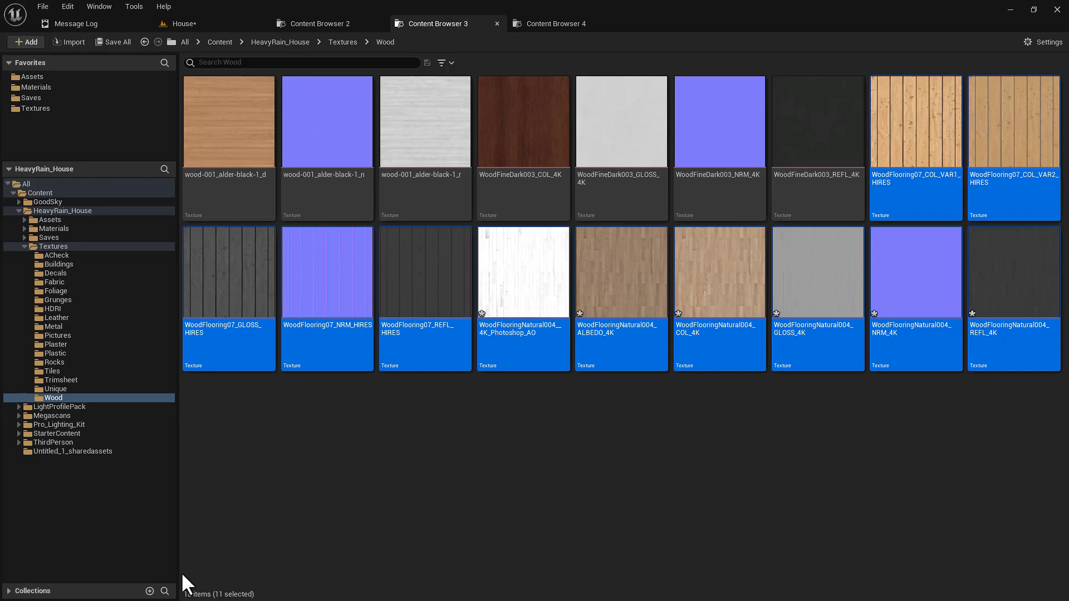
Step: Reselect only the WoodFlooringNatural004 textures, and read the details of WoodFlooringNatural004_REFL_4K and WoodFlooring07_COL_VAR1_HIRES
{"action": "left_click", "coordinate": [465, 450]}
{"action": "left_click", "coordinate": [513, 353]}
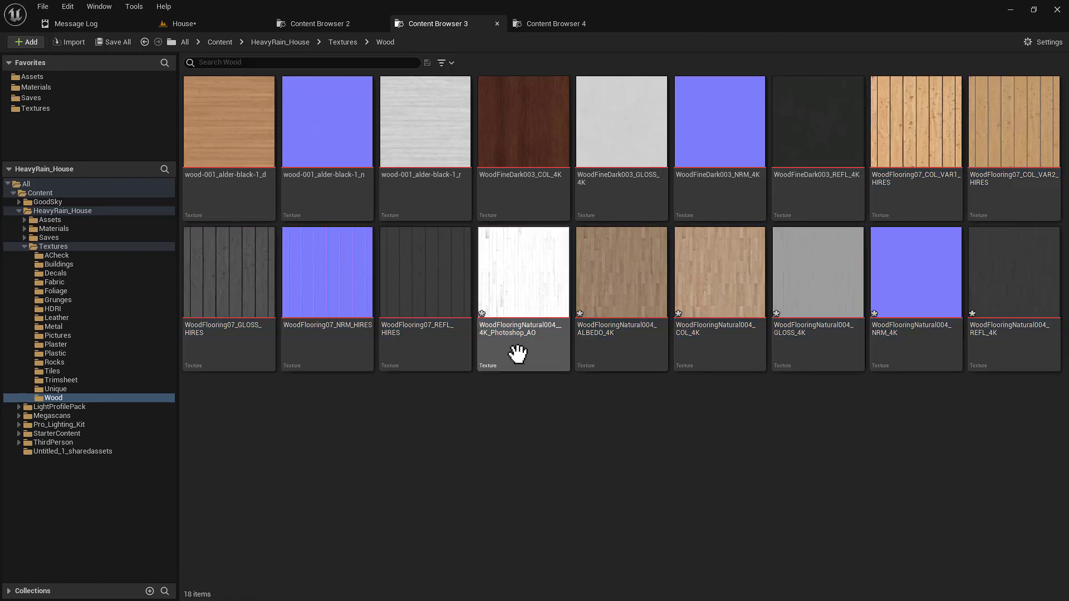
{"action": "left_click", "coordinate": [1024, 291], "text": "shift"}
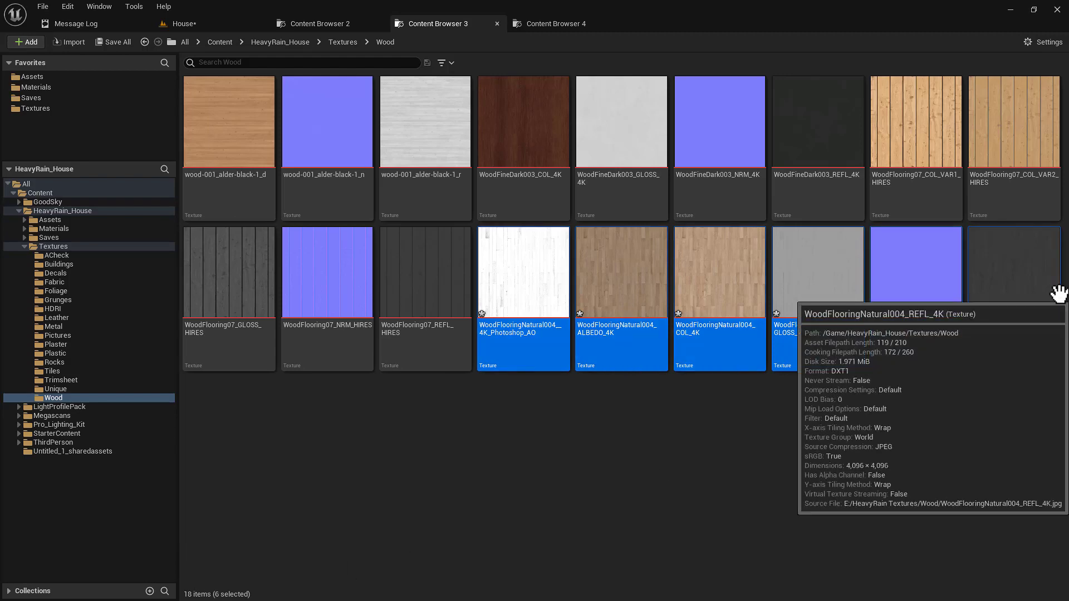
{"action": "left_click", "coordinate": [916, 138]}
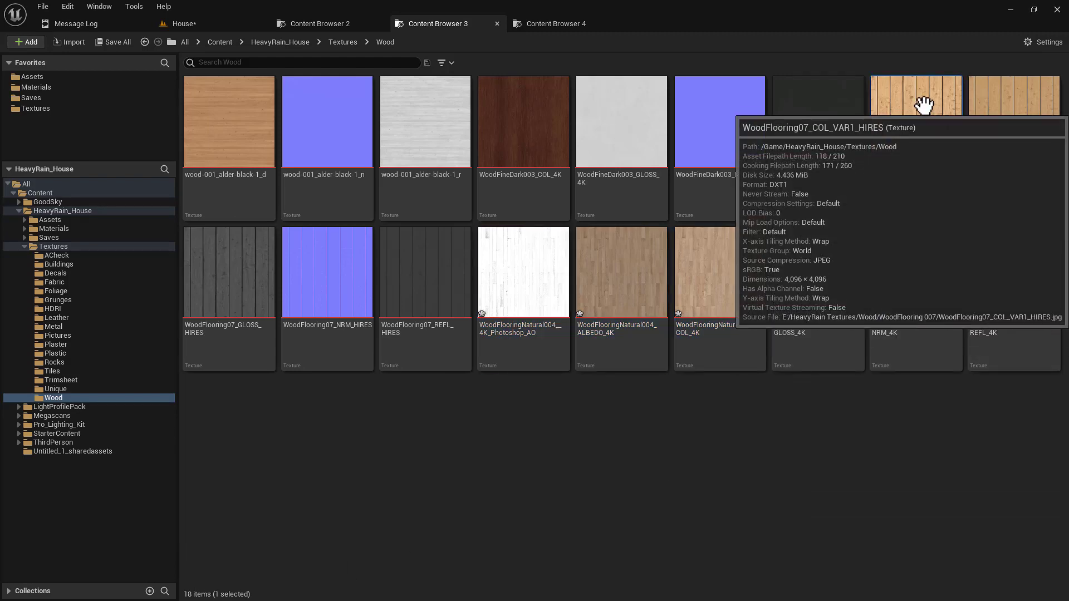
{"action": "mouse_move", "coordinate": [741, 173]}
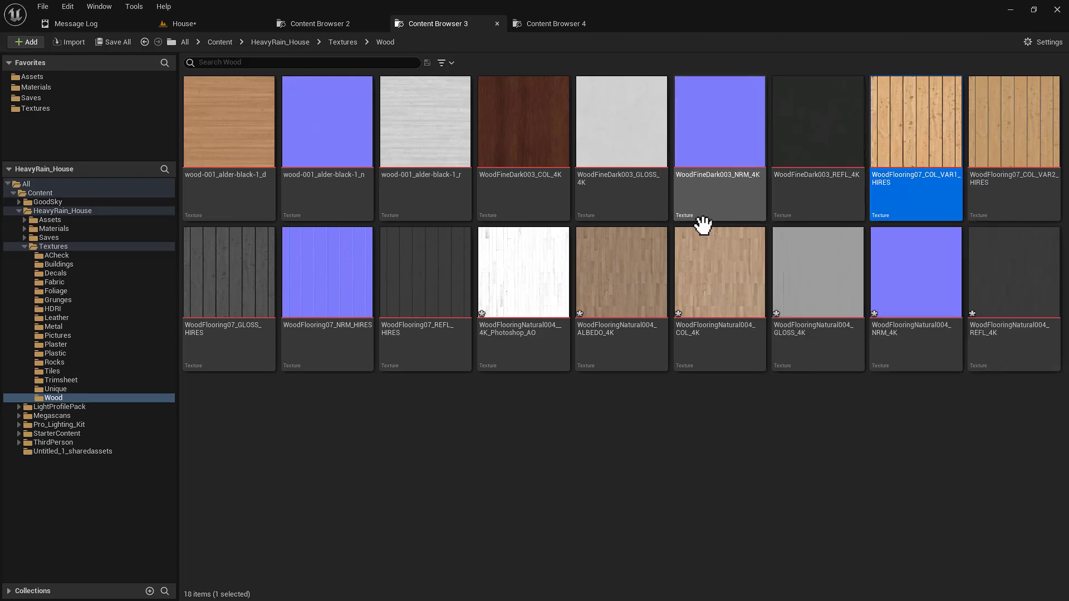
Step: Show Adobe Substance 3D Designer among the installed programs, and highlight the WoodFlooringNatural004 Photoshop AO texture in the Wood folder
{"action": "key", "text": "super"}
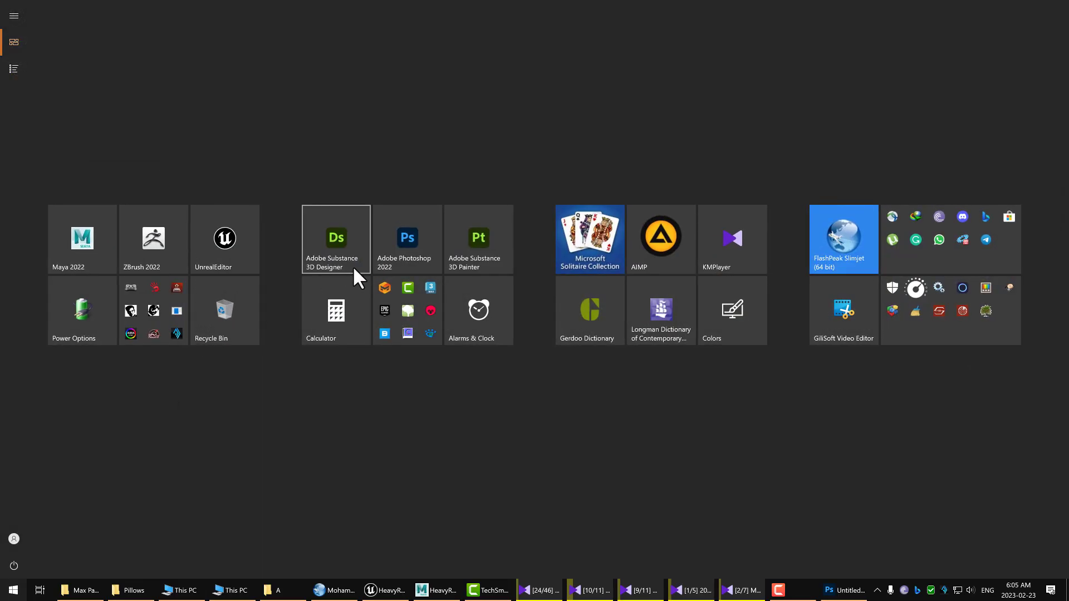
{"action": "key", "text": "super"}
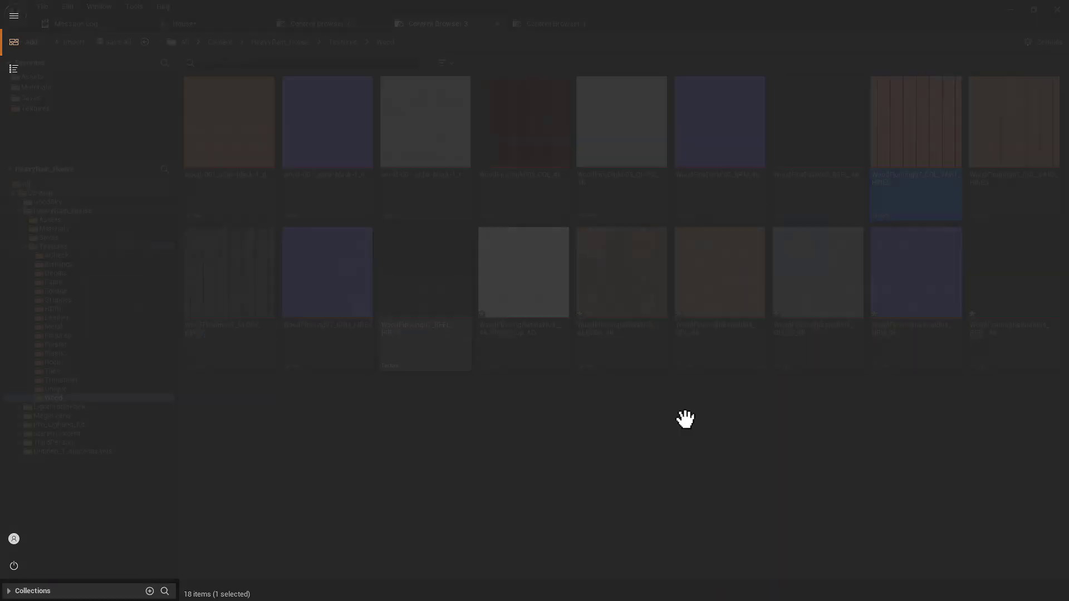
{"action": "mouse_move", "coordinate": [504, 289]}
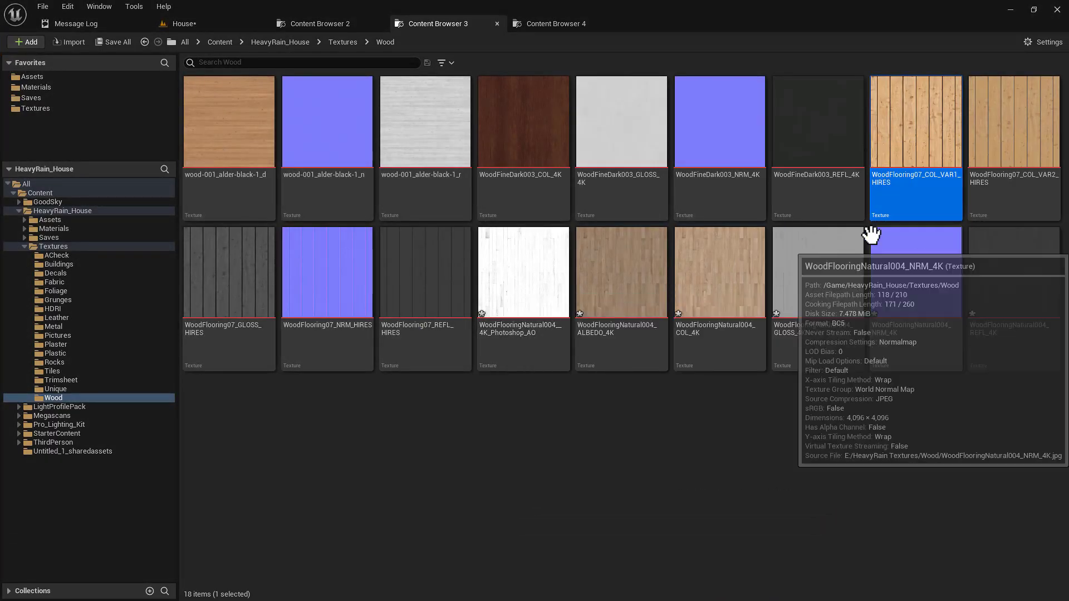
{"action": "left_click", "coordinate": [657, 412]}
{"action": "left_click", "coordinate": [554, 310]}
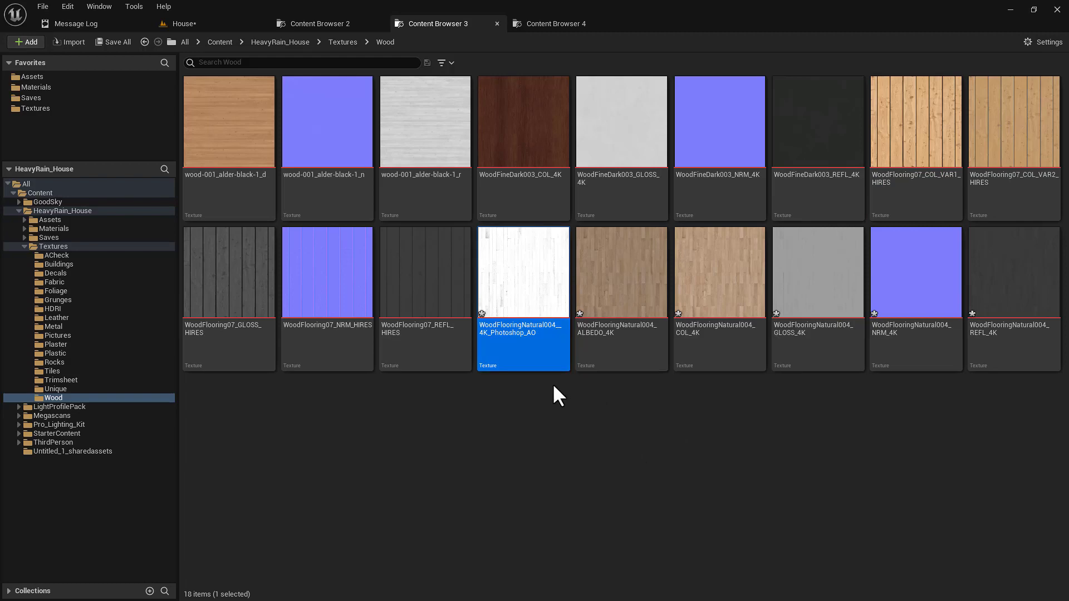
{"action": "key", "text": "super"}
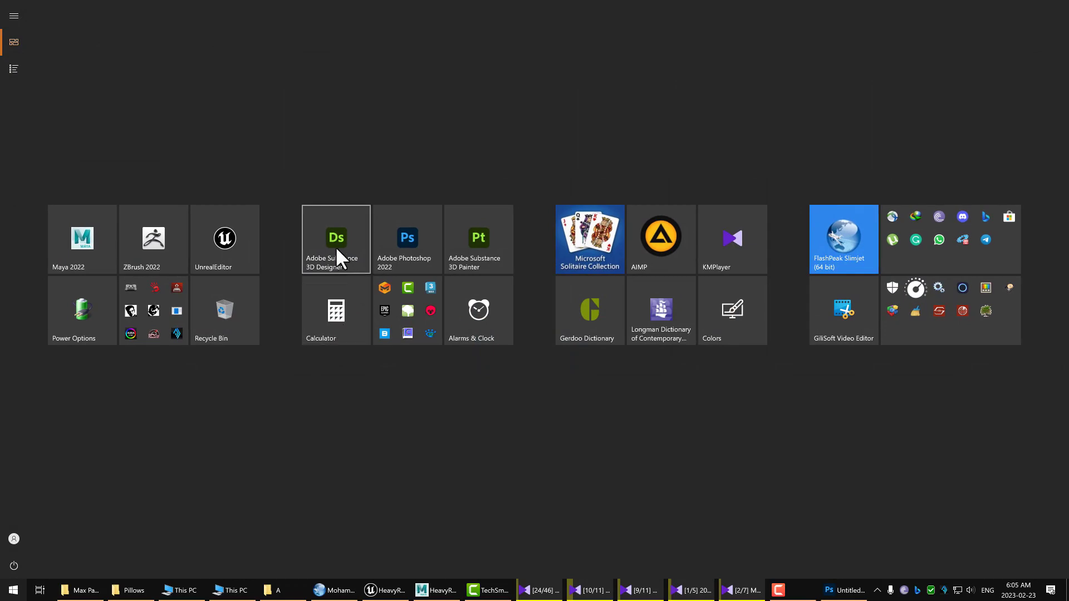
{"action": "key", "text": "Escape"}
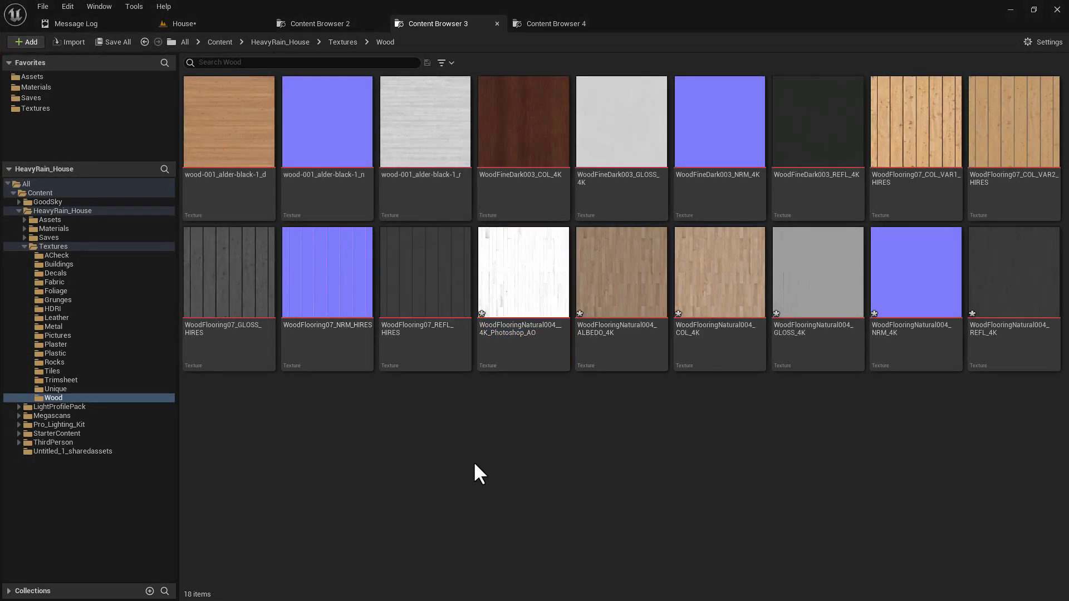
{"action": "key", "text": "super"}
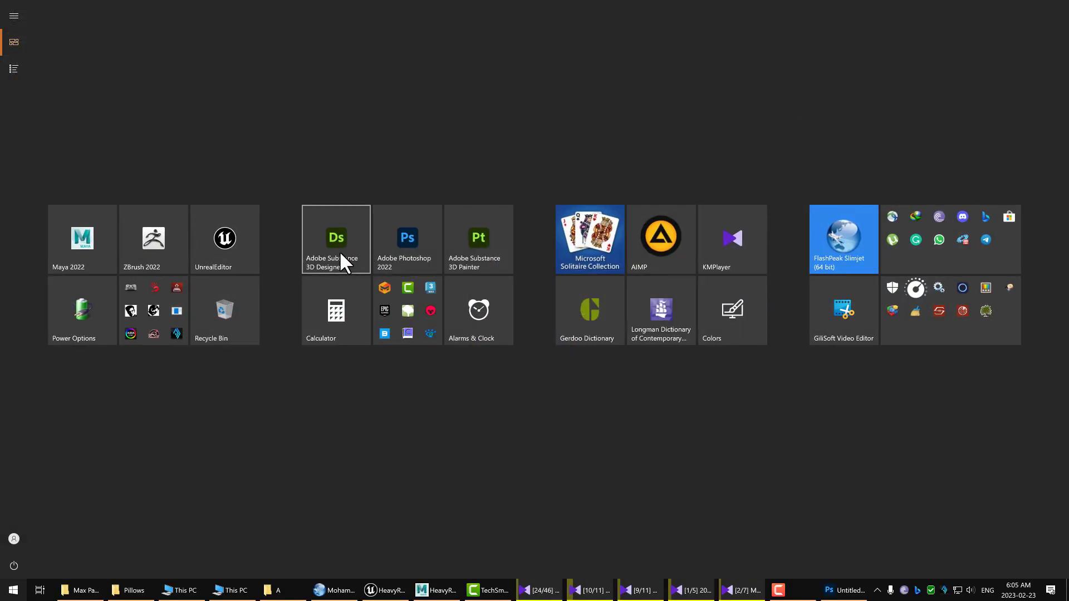
{"action": "key", "text": "Escape"}
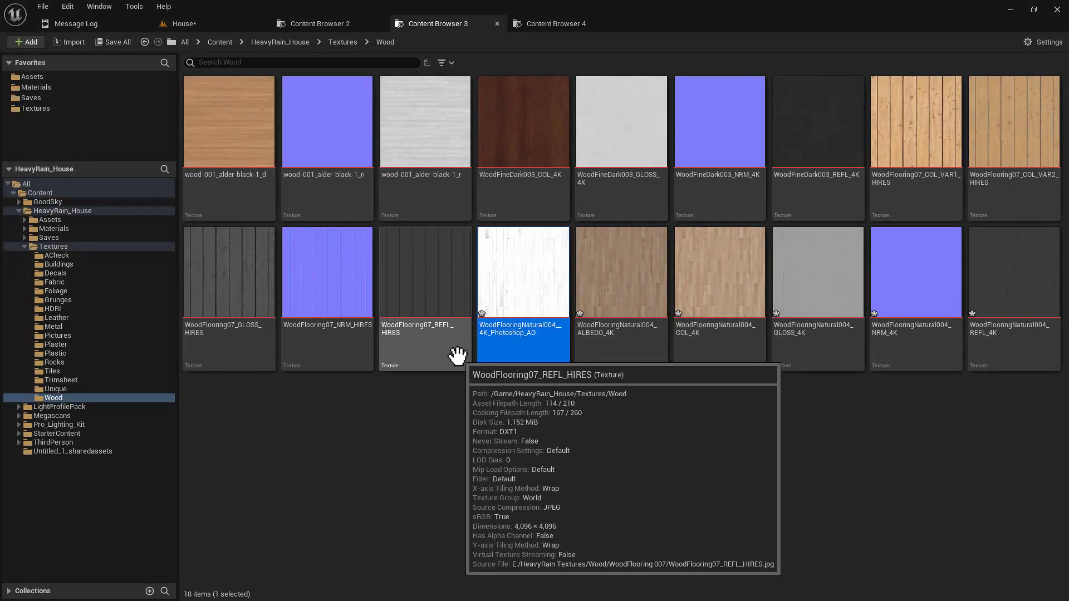
Step: Discard the sunlit-field picture placement in Photoshop, and open a Substance Designer recording from the NaughtyDog CGMA folder in File Explorer
{"action": "key", "text": "super"}
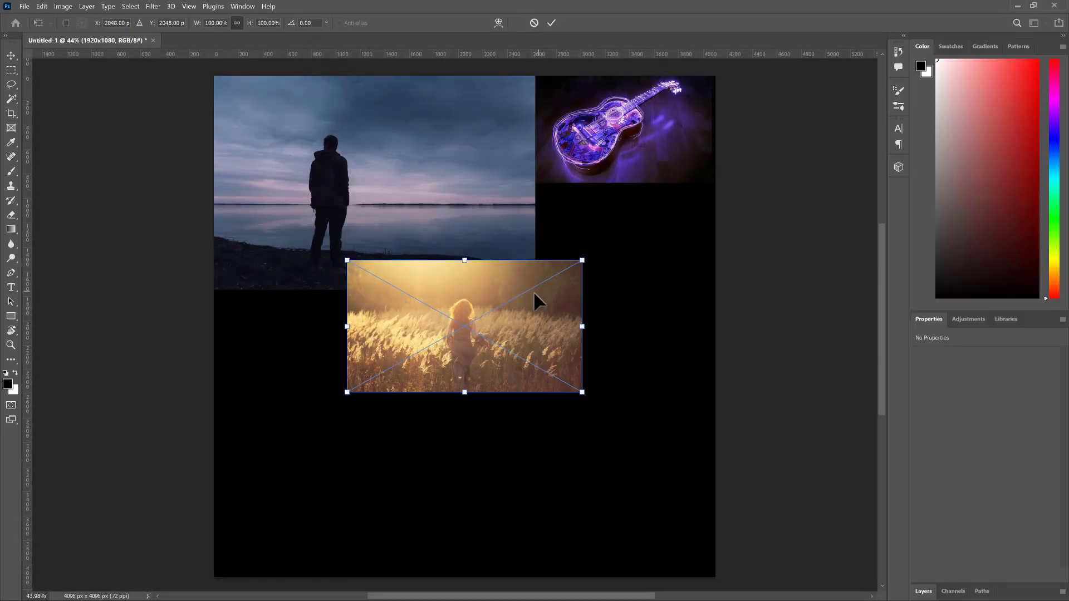
{"action": "left_click_drag", "start_coordinate": [515, 281], "coordinate": [477, 261]}
{"action": "key", "text": "Return"}
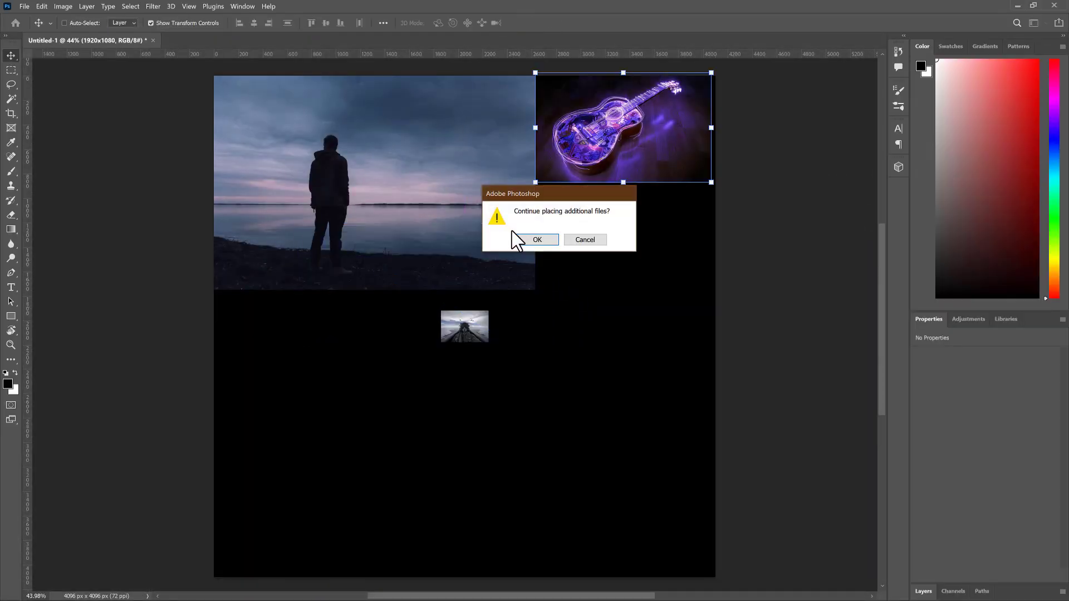
{"action": "left_click", "coordinate": [526, 240]}
{"action": "key", "text": "Return"}
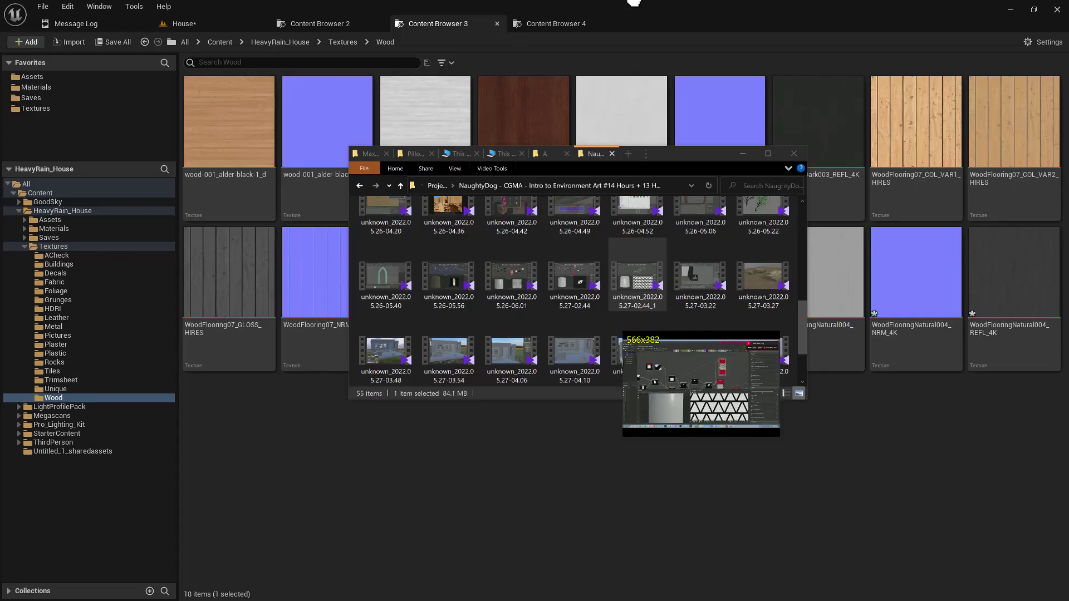
Step: Return to Unreal Editor's Wood folder and highlight all five WoodFlooring07 textures, from COL_VAR1 to REFL
{"action": "left_click", "coordinate": [703, 57]}
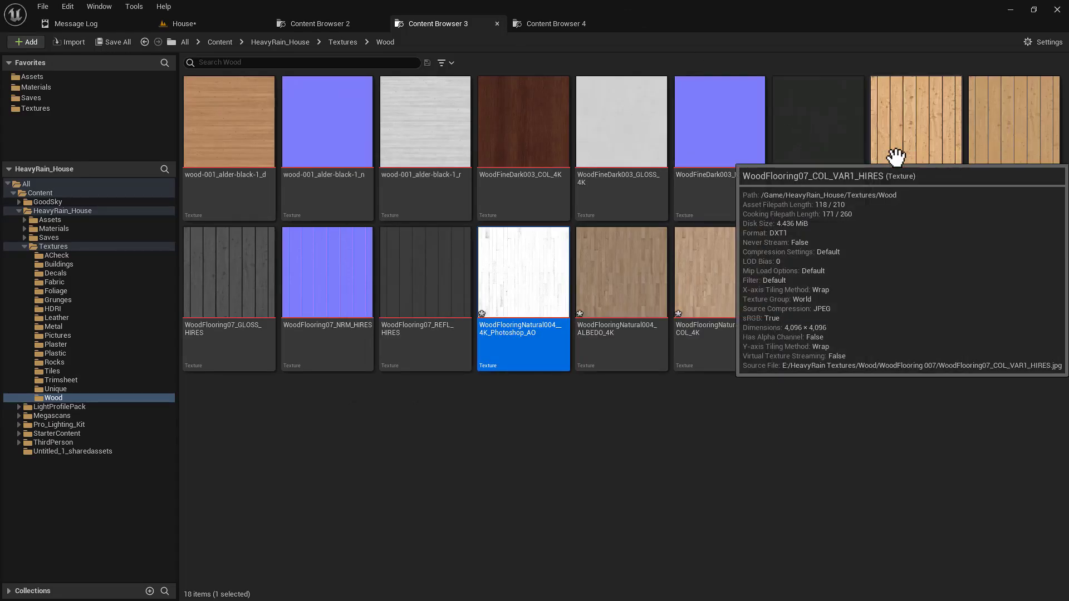
{"action": "left_click", "coordinate": [896, 157]}
{"action": "left_click", "coordinate": [1004, 148], "text": "ctrl"}
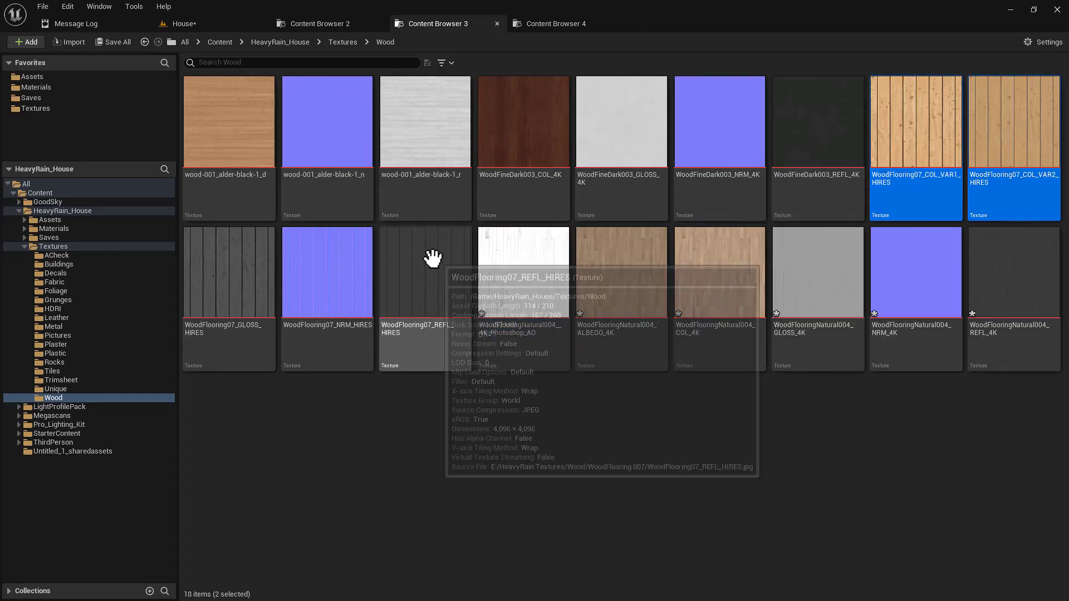
{"action": "left_click", "coordinate": [445, 309], "text": "shift"}
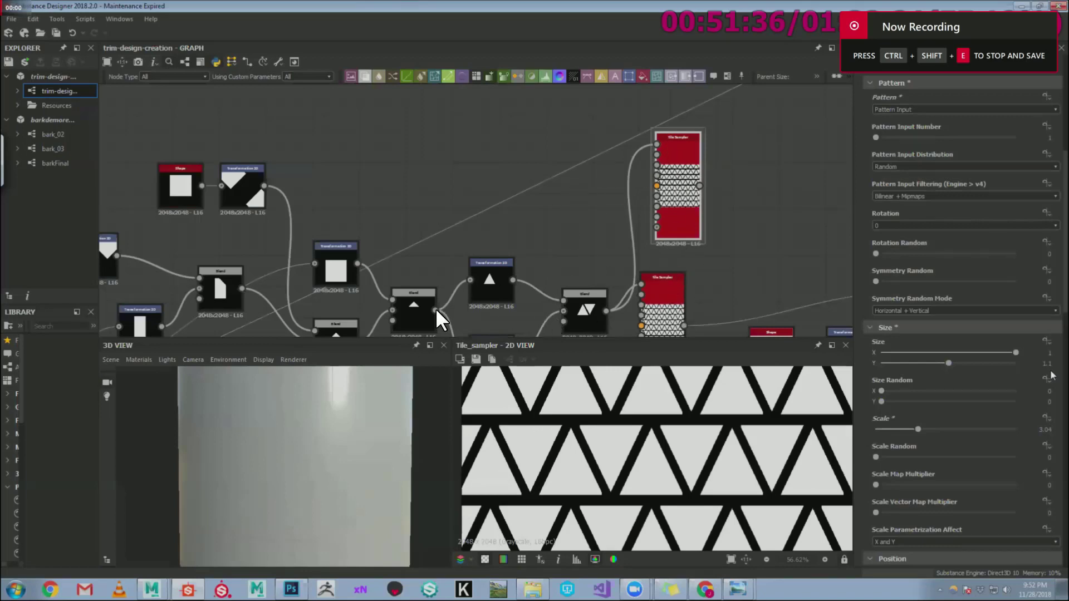
Step: Shrink the Substance Designer recording, and compare the colour, gloss and normal maps of WoodFlooringNatural004 and WoodFlooring07 by highlighting them
{"action": "double_click", "coordinate": [686, 232]}
{"action": "left_click_drag", "start_coordinate": [713, 370], "coordinate": [567, 433]}
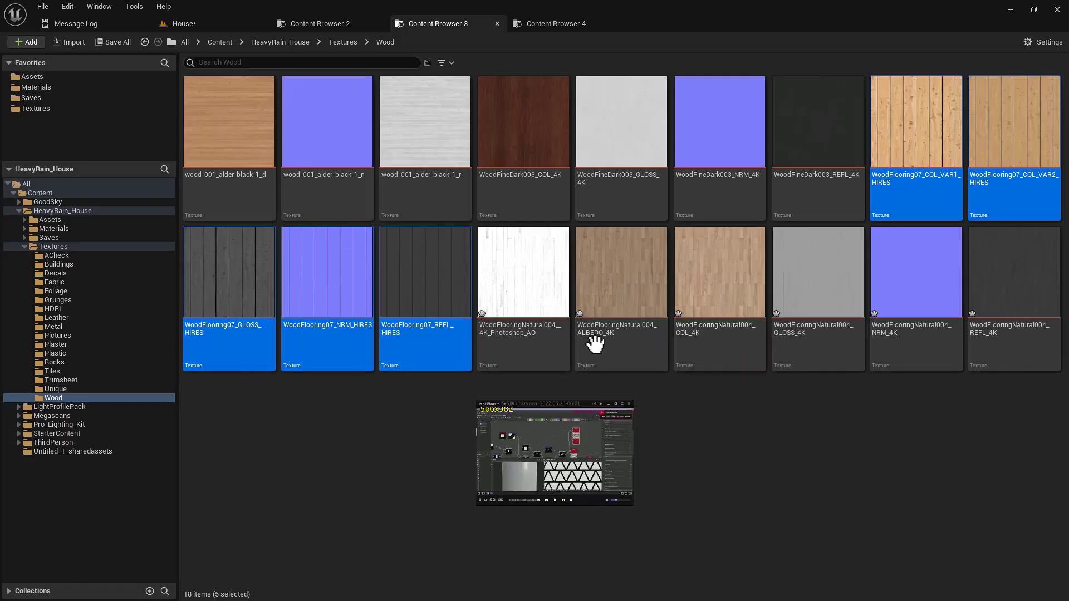
{"action": "left_click", "coordinate": [618, 293]}
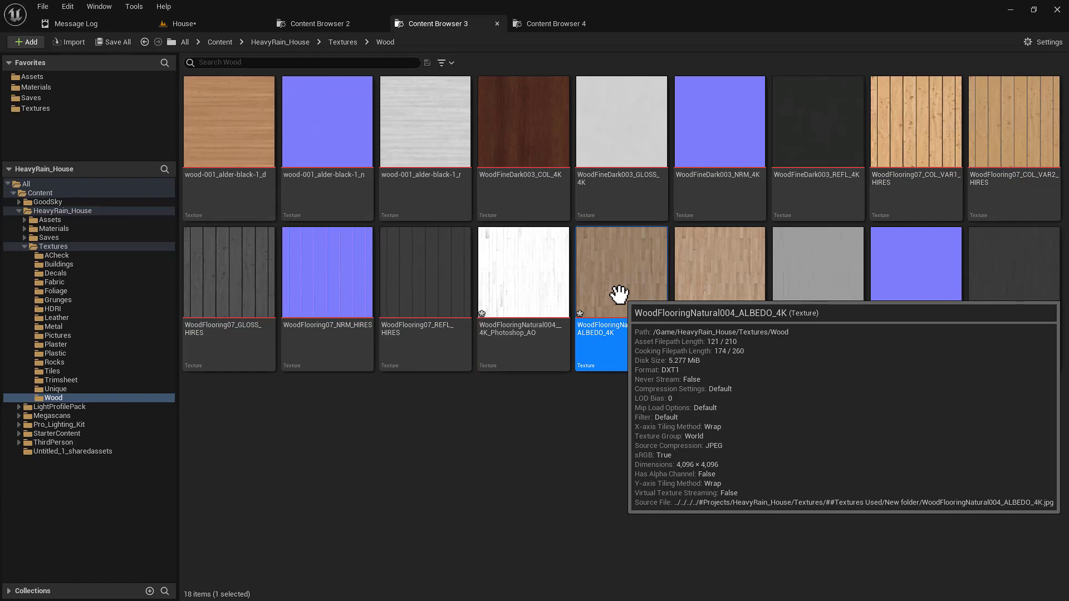
{"action": "left_click", "coordinate": [924, 134], "text": "ctrl"}
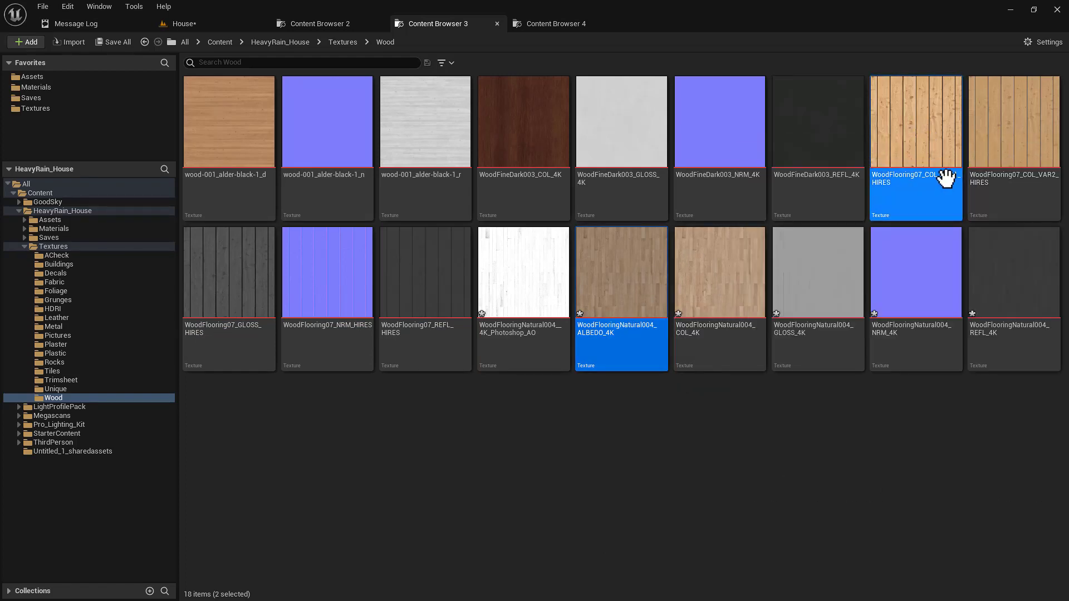
{"action": "left_click", "coordinate": [231, 330]}
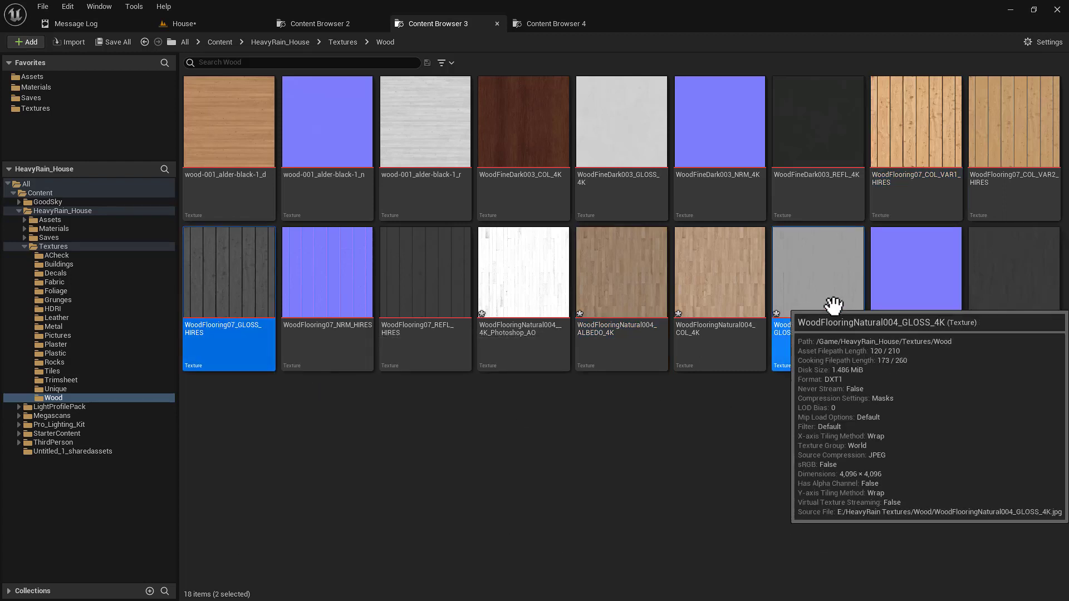
{"action": "left_click", "coordinate": [356, 323]}
{"action": "left_click", "coordinate": [907, 346], "text": "ctrl"}
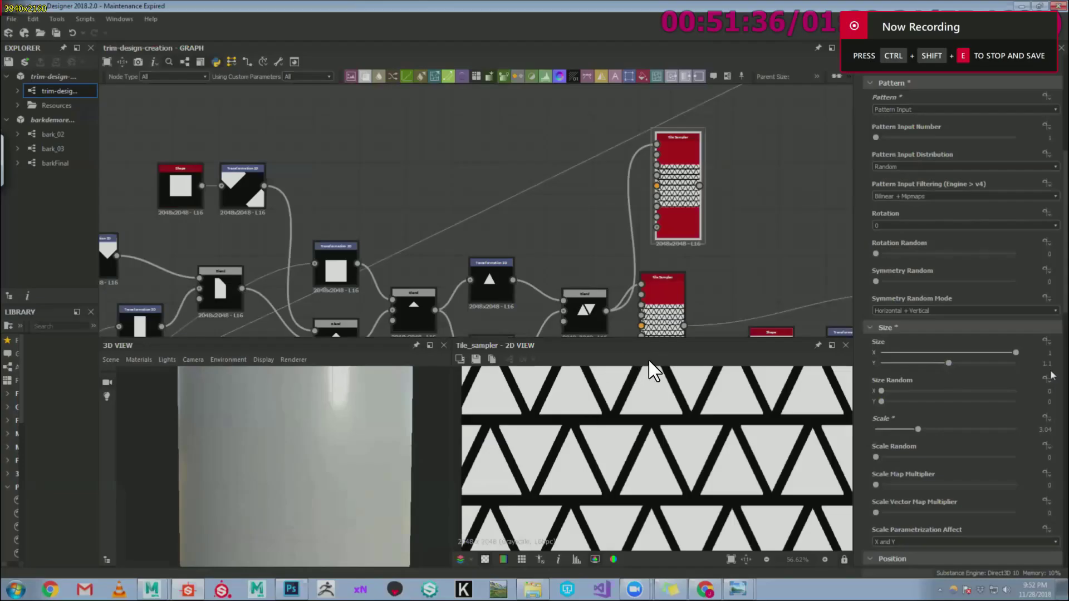
Step: Examine the triangle tile graph in the Substance Designer recording, and return to the Wood folder to highlight WoodFlooring07_COL_VAR1_HIRES
{"action": "double_click", "coordinate": [648, 359]}
{"action": "left_click_drag", "start_coordinate": [539, 442], "coordinate": [449, 179]}
{"action": "double_click", "coordinate": [449, 179]}
{"action": "double_click", "coordinate": [516, 308]}
{"action": "left_click", "coordinate": [916, 136]}
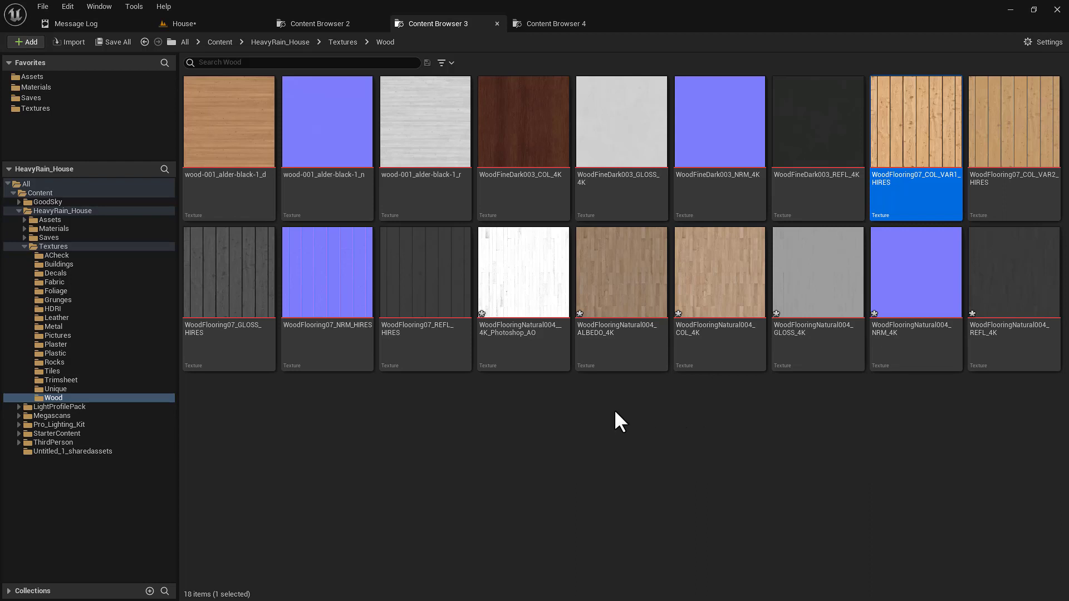
{"action": "left_click", "coordinate": [484, 471]}
{"action": "left_click", "coordinate": [921, 136]}
{"action": "left_click", "coordinate": [365, 200]}
Step: Go back to the Textures folder and look through its loose textures, reading the details of Clock_PH
{"action": "key", "text": "alt+Left"}
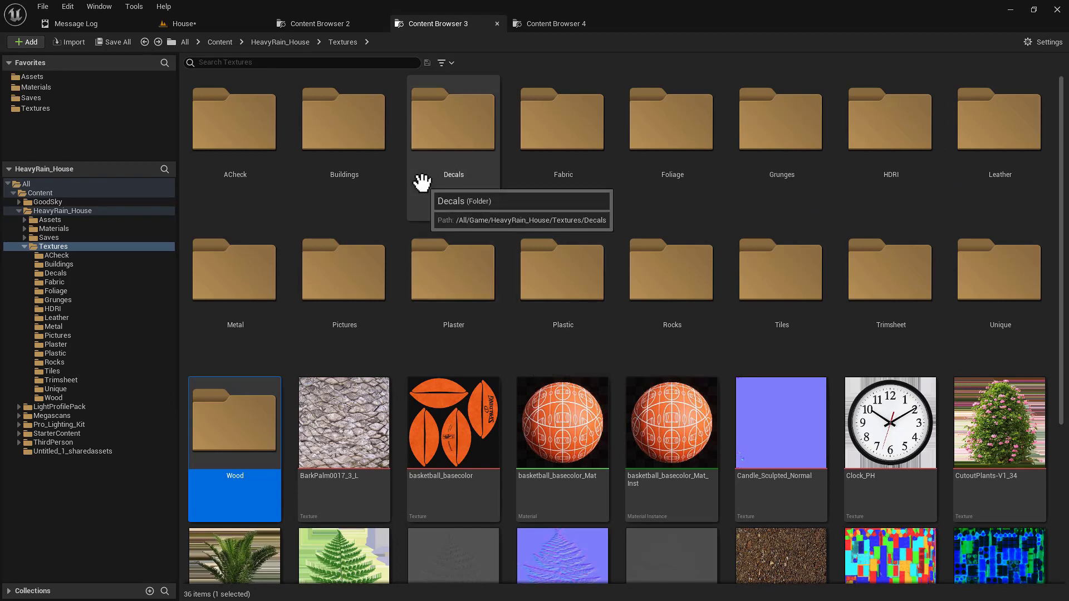
{"action": "scroll", "coordinate": [584, 412], "scroll_direction": "down", "scroll_amount": 1}
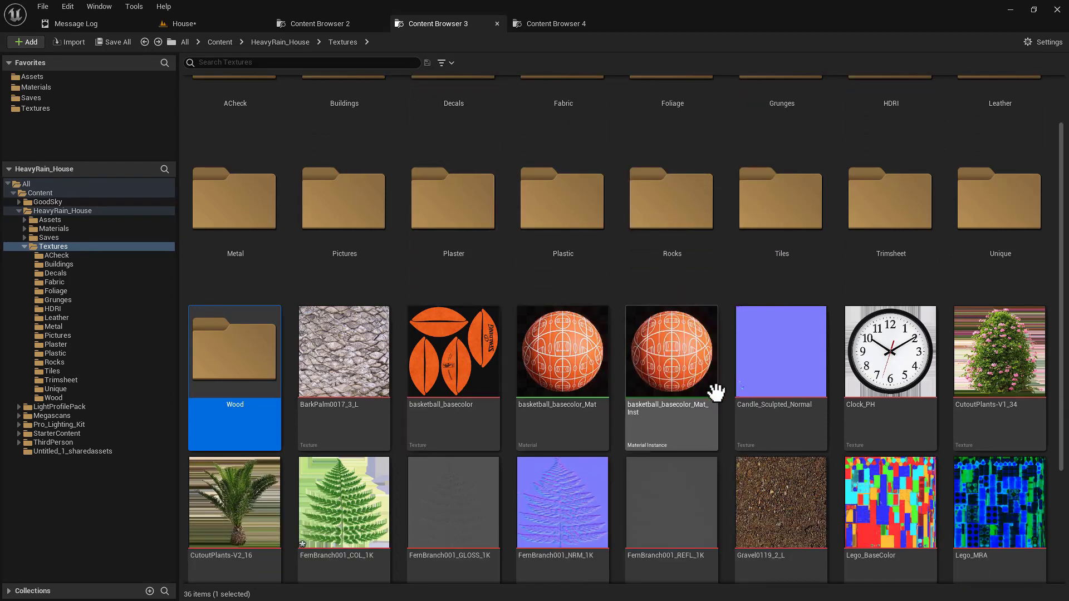
{"action": "scroll", "coordinate": [724, 395], "scroll_direction": "down", "scroll_amount": 2}
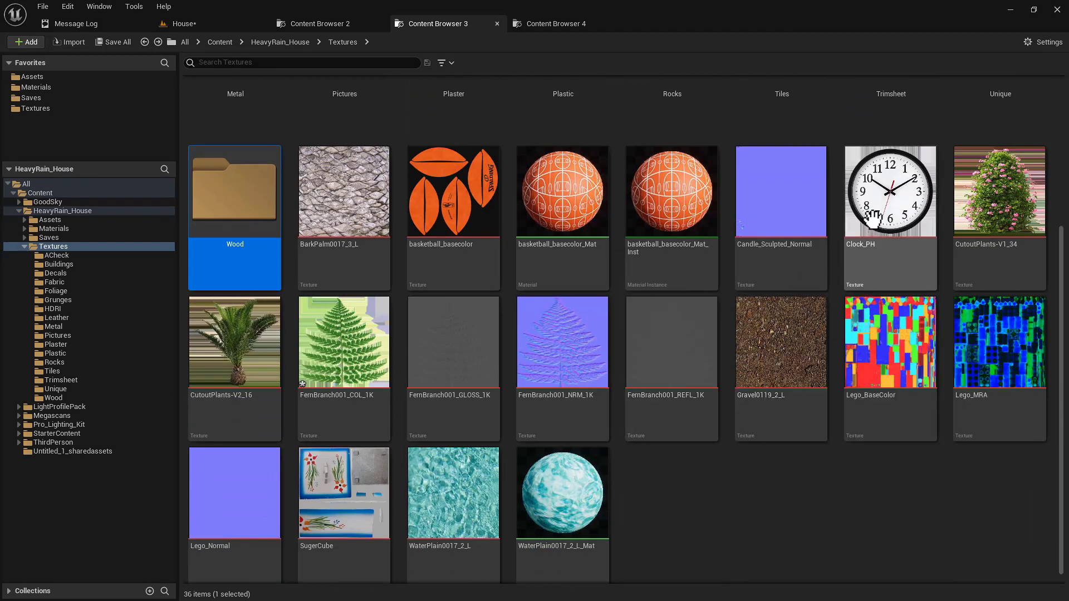
{"action": "mouse_move", "coordinate": [874, 215]}
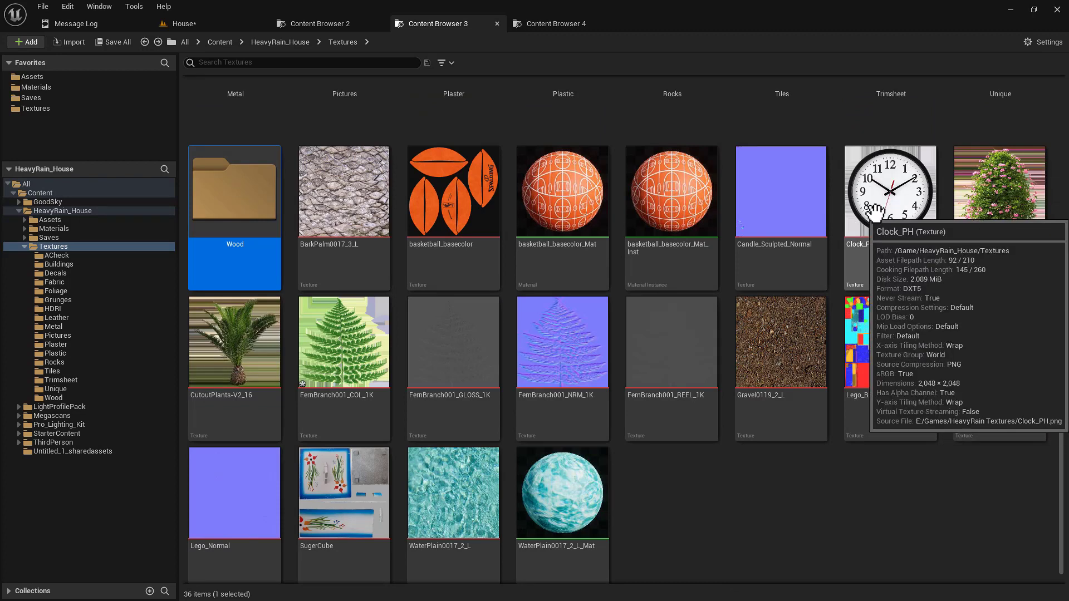
{"action": "scroll", "coordinate": [883, 228], "scroll_direction": "up", "scroll_amount": 1}
{"action": "mouse_move", "coordinate": [888, 267]}
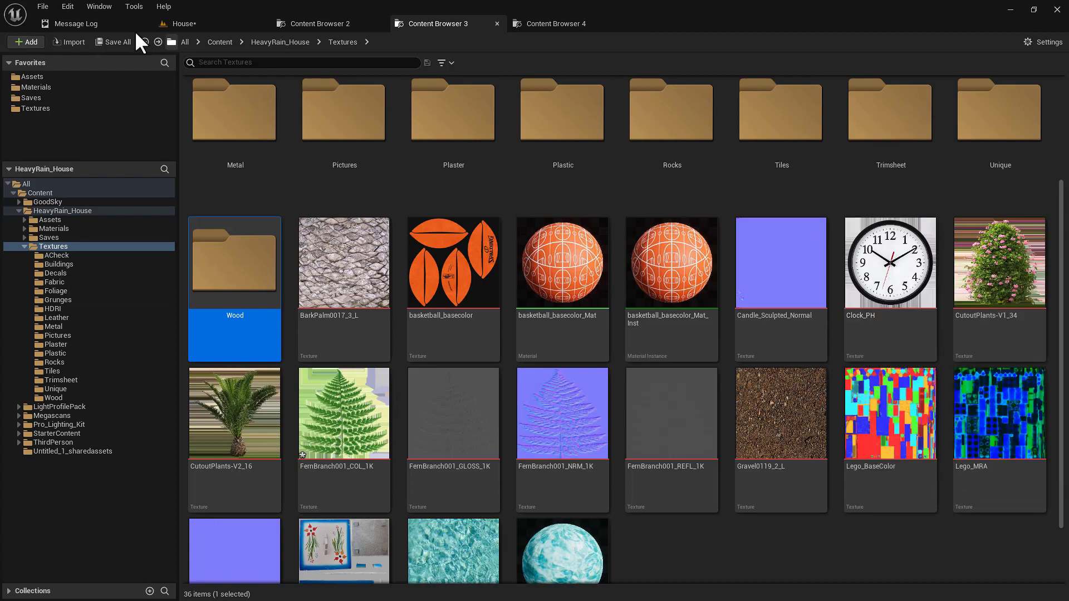
Step: Open the House level and fly through the scene to examine its textured objects
{"action": "left_click", "coordinate": [184, 28]}
{"action": "right_click_drag", "start_coordinate": [442, 360], "coordinate": [556, 300]}
{"action": "key", "text": "w"}
{"action": "right_click_drag", "start_coordinate": [401, 300], "coordinate": [530, 131]}
{"action": "key", "text": "w"}
{"action": "key", "text": "s"}
{"action": "key", "text": "w"}
{"action": "key", "text": "a"}
{"action": "key", "text": "s"}
Step: Open Gift_Juice from the Trimsheet folder, examine the sheet in a maximized texture editor, and restore the editor to a smaller window
{"action": "left_click", "coordinate": [460, 27]}
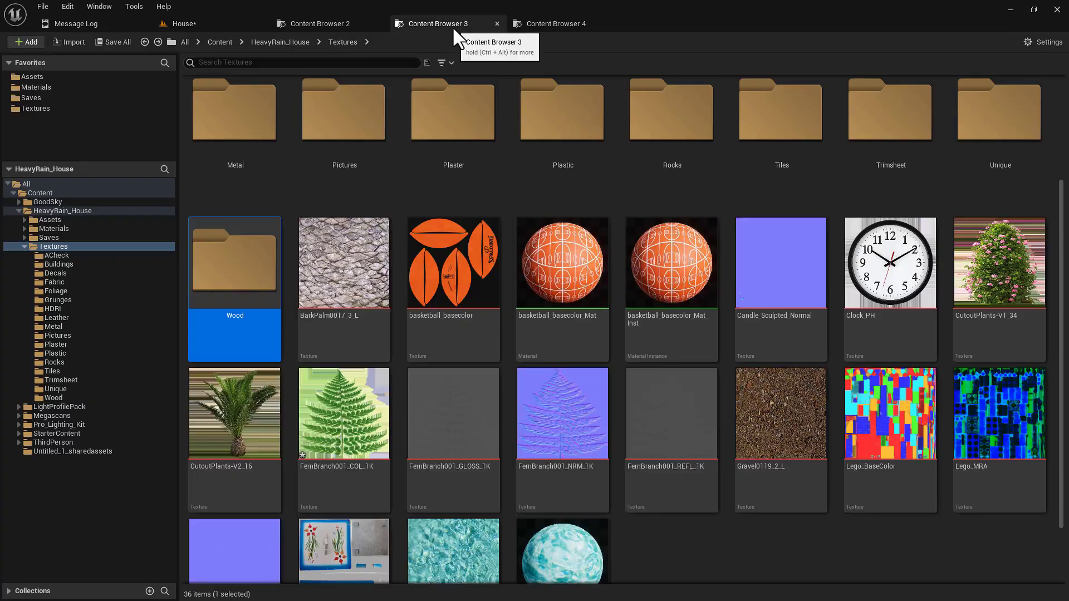
{"action": "scroll", "coordinate": [984, 260], "scroll_direction": "up", "scroll_amount": 2}
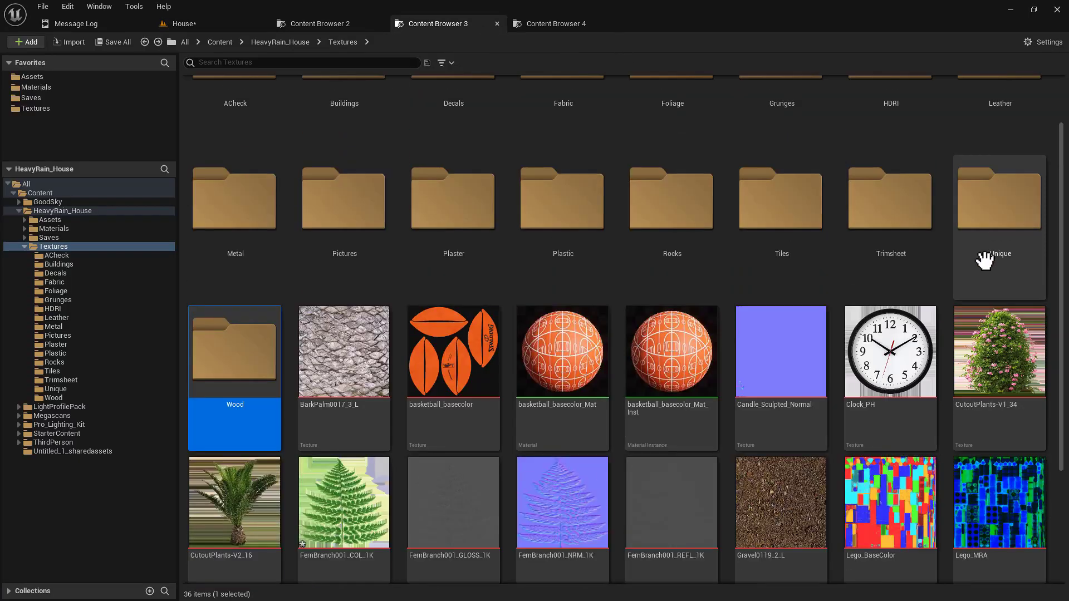
{"action": "double_click", "coordinate": [902, 210]}
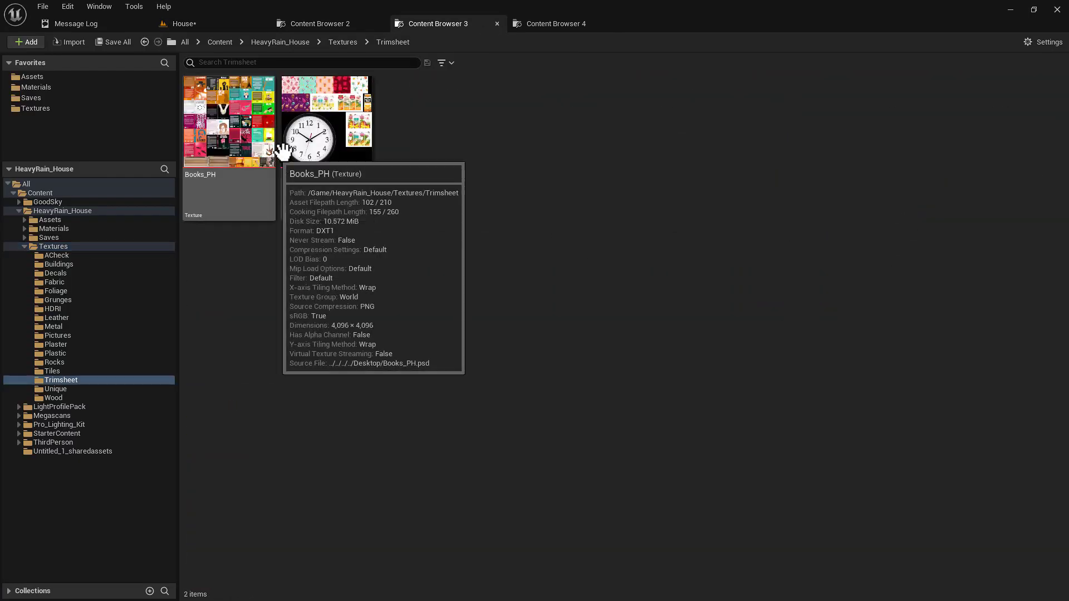
{"action": "double_click", "coordinate": [345, 112]}
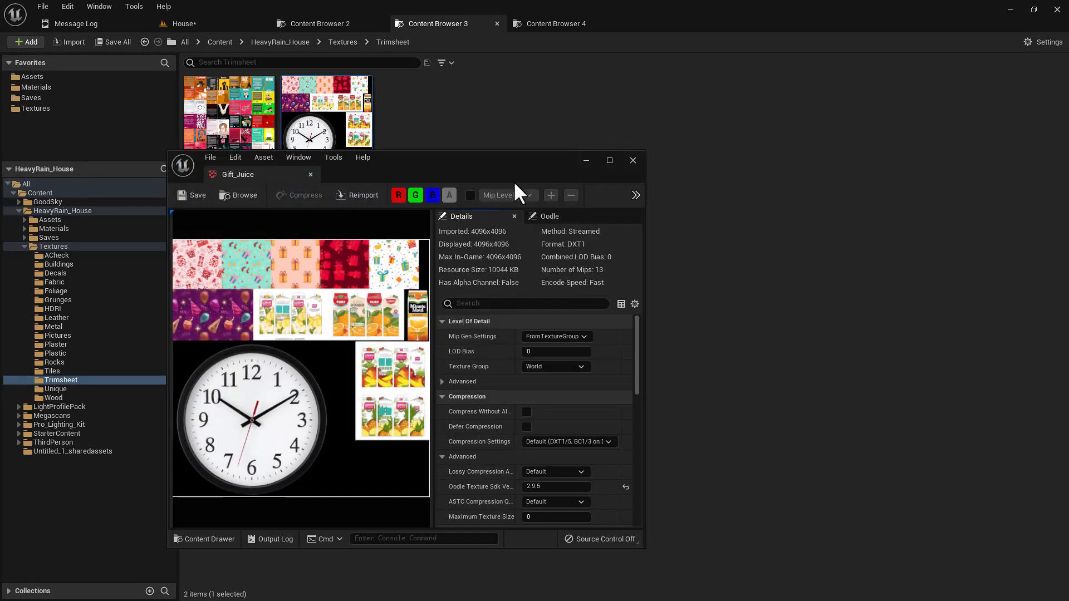
{"action": "double_click", "coordinate": [510, 173]}
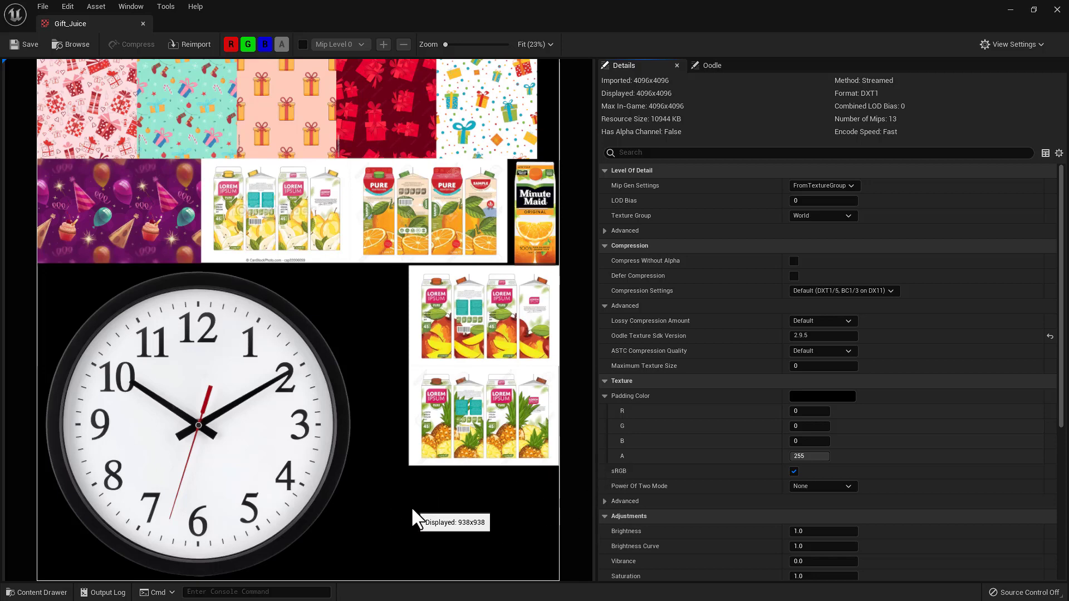
{"action": "left_click_drag", "start_coordinate": [617, 38], "coordinate": [733, 128]}
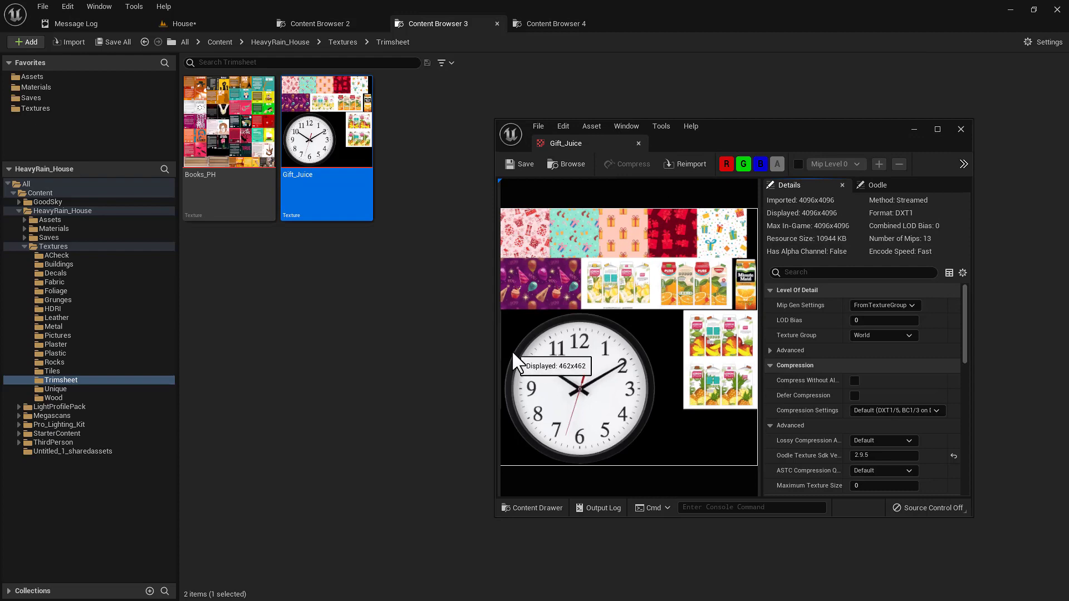
Step: In File Explorer, open the HeavyRain_House project's Textures folder and look through its image files, including Clock_Gift_Juice and Clock_PH
{"action": "key", "text": "super+e"}
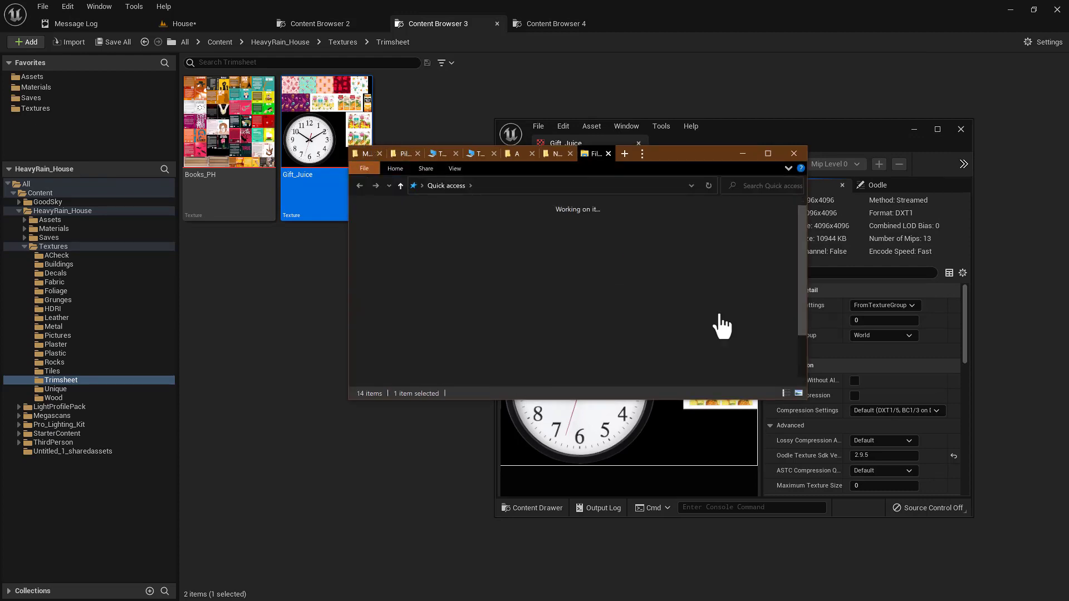
{"action": "double_click", "coordinate": [753, 243]}
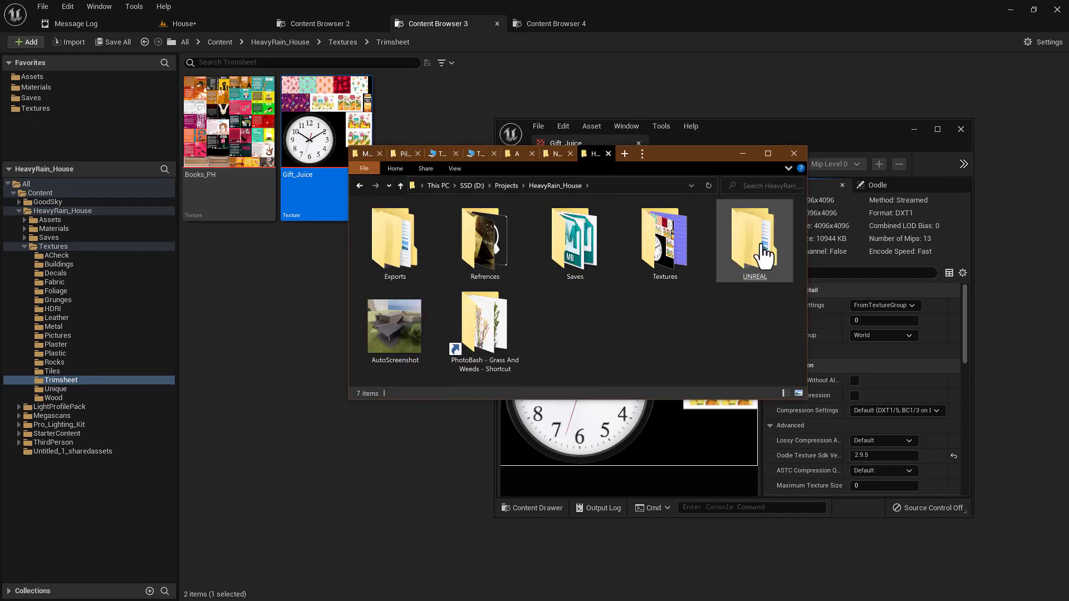
{"action": "double_click", "coordinate": [675, 269]}
{"action": "left_click", "coordinate": [678, 274]}
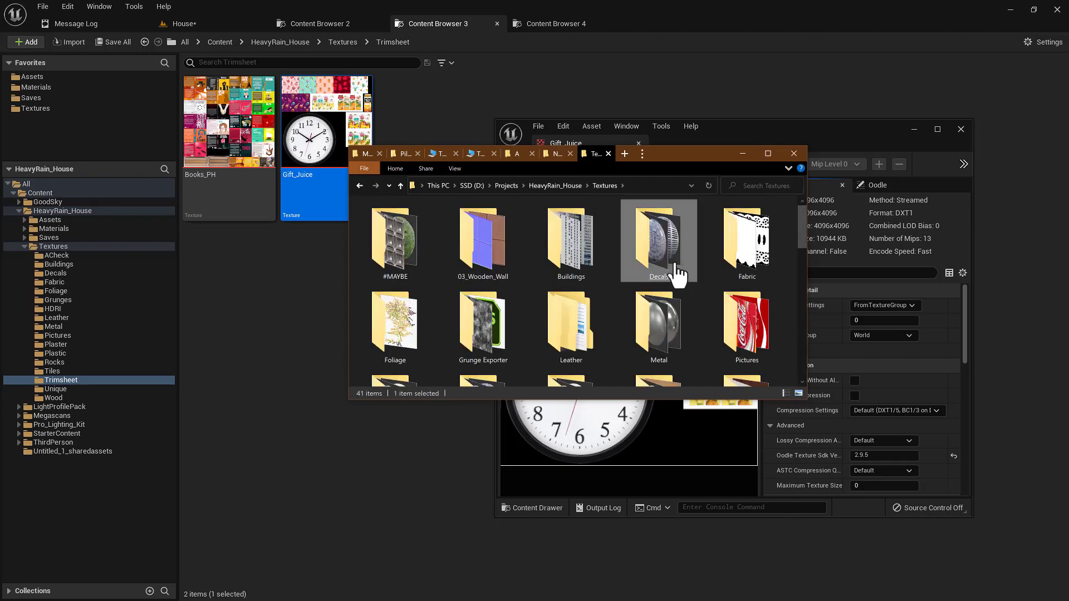
{"action": "scroll", "coordinate": [678, 274], "scroll_direction": "down", "scroll_amount": 3}
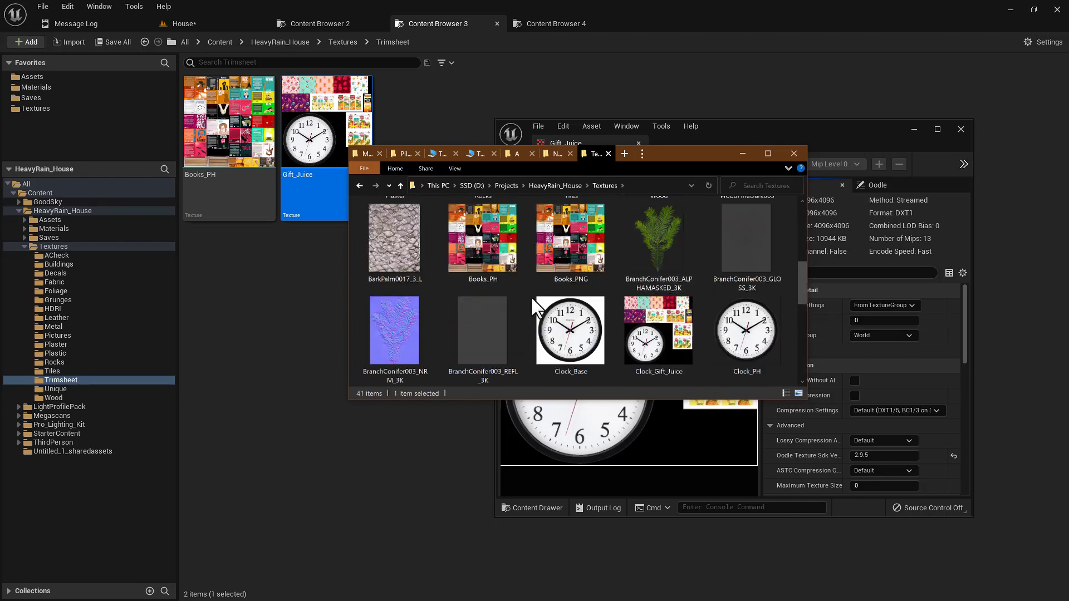
{"action": "left_click", "coordinate": [682, 367]}
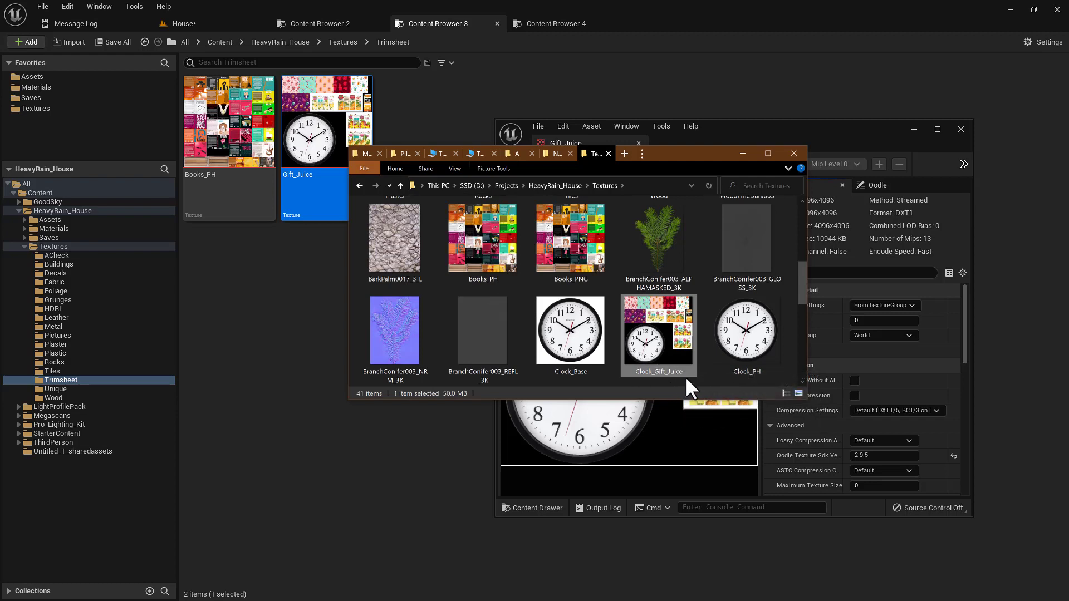
{"action": "left_click", "coordinate": [748, 377]}
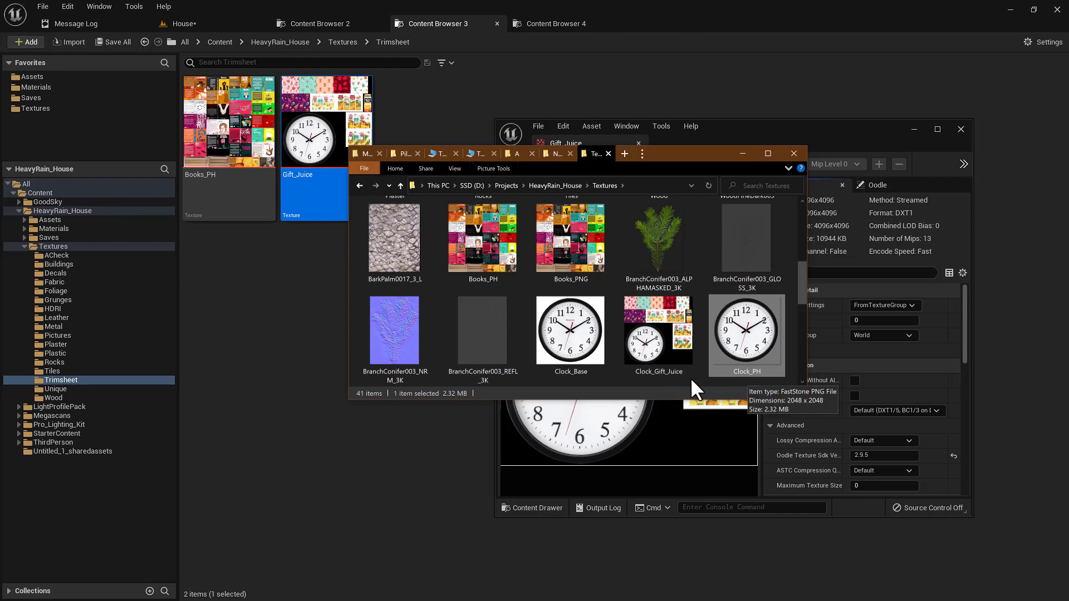
{"action": "scroll", "coordinate": [573, 347], "scroll_direction": "up", "scroll_amount": 1}
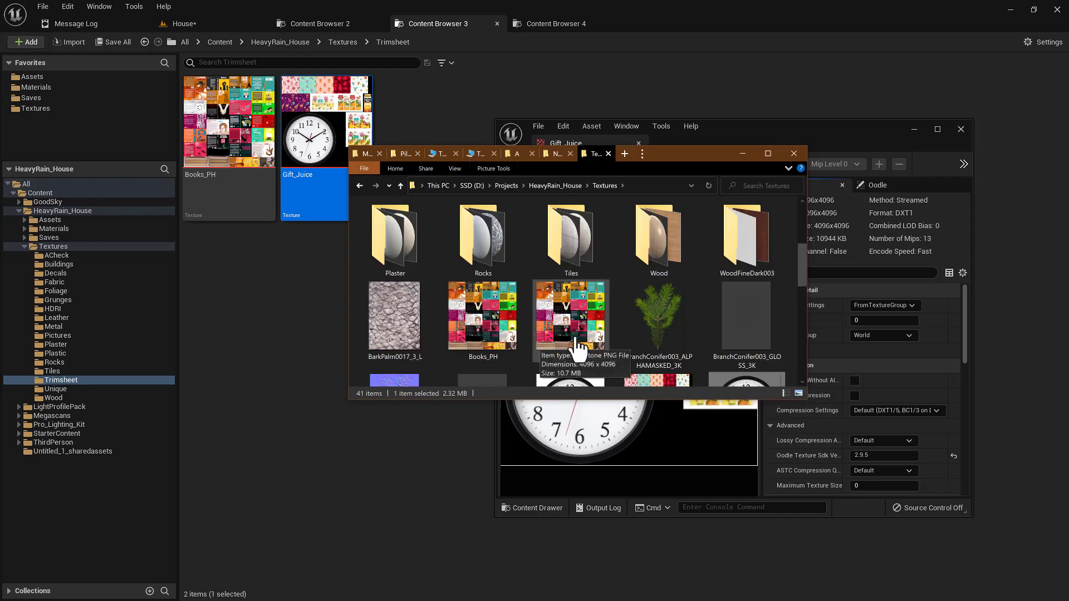
{"action": "scroll", "coordinate": [573, 346], "scroll_direction": "down", "scroll_amount": 2}
{"action": "scroll", "coordinate": [642, 343], "scroll_direction": "down", "scroll_amount": 1}
{"action": "scroll", "coordinate": [642, 343], "scroll_direction": "down", "scroll_amount": 1}
{"action": "scroll", "coordinate": [640, 343], "scroll_direction": "up", "scroll_amount": 1}
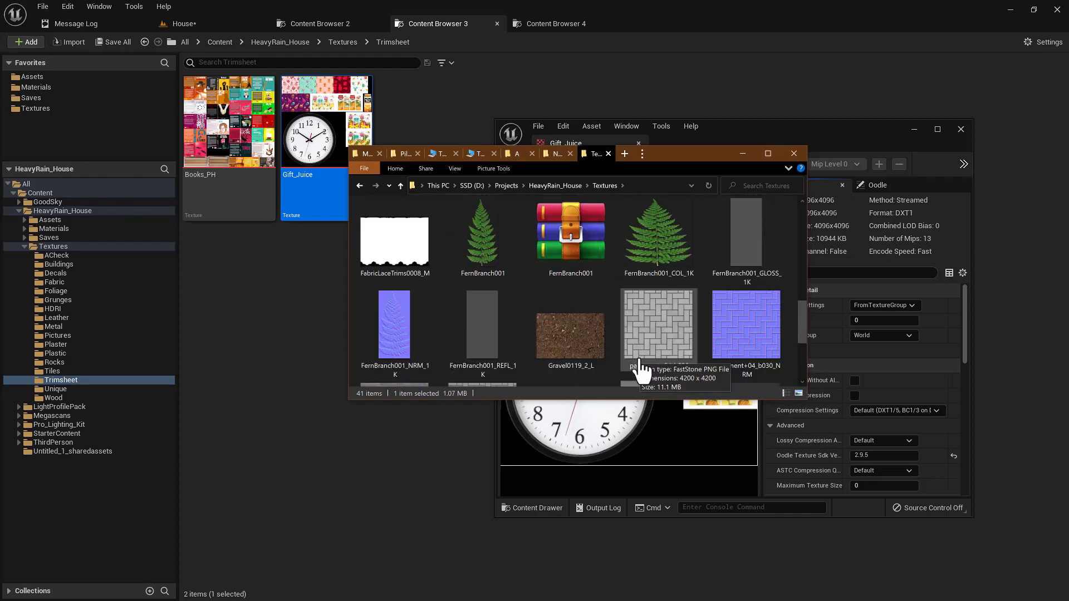
Step: Switch to Photoshop and open Clock_Gift_Juice from the project's Textures folder as its own document
{"action": "key", "text": "ctrl+t"}
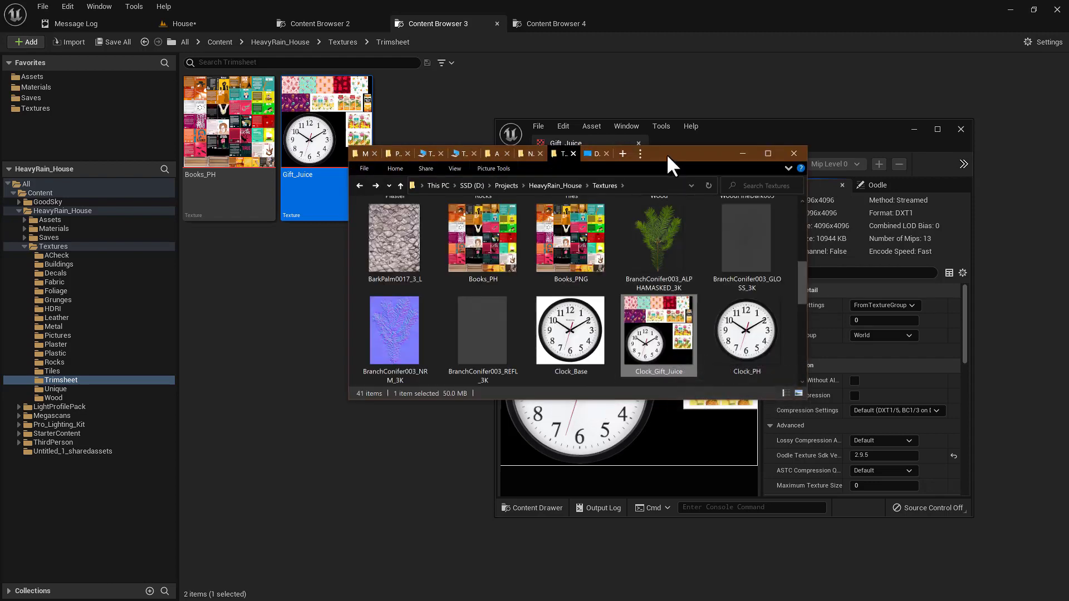
{"action": "left_click_drag", "start_coordinate": [667, 153], "coordinate": [466, 184]}
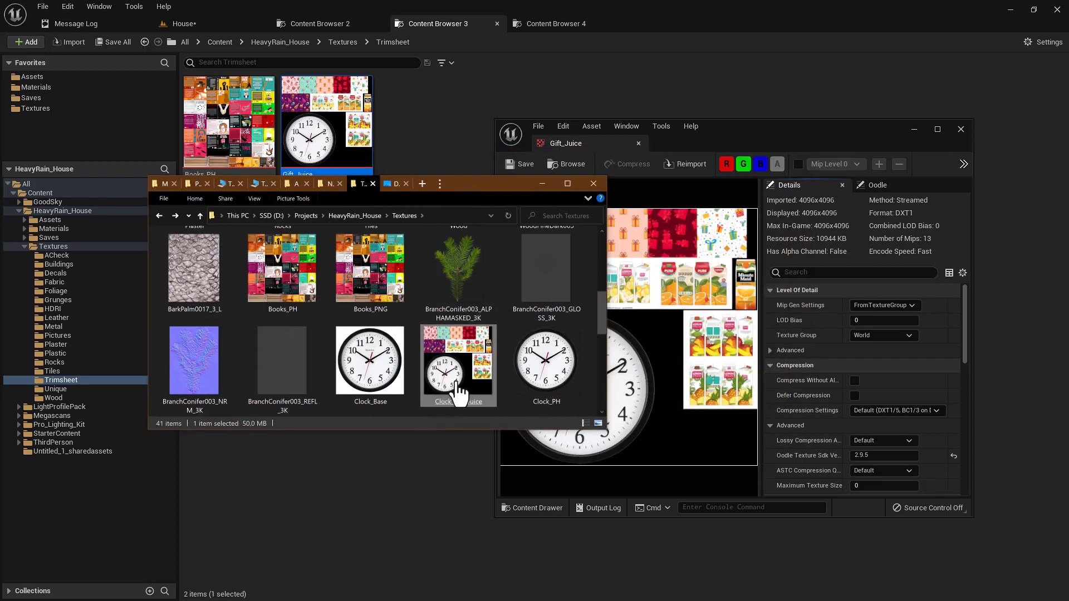
{"action": "mouse_move", "coordinate": [458, 392]}
{"action": "mouse_move", "coordinate": [489, 402]}
{"action": "key", "text": "alt+Tab"}
{"action": "key", "text": "alt+Tab"}
{"action": "key", "text": "alt+Tab"}
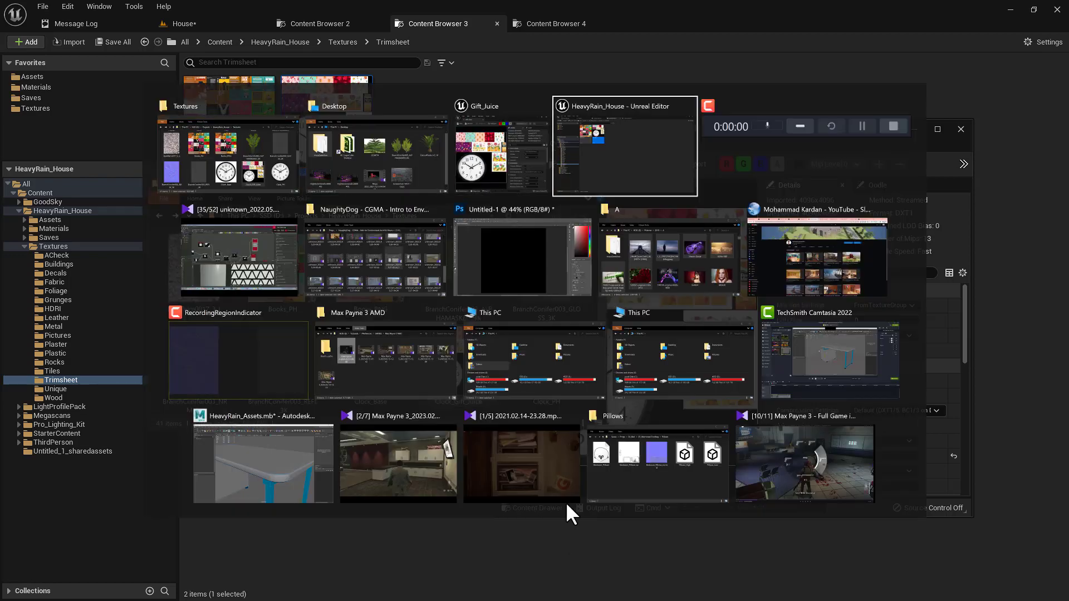
{"action": "left_click", "coordinate": [507, 261]}
{"action": "key", "text": "alt+Tab"}
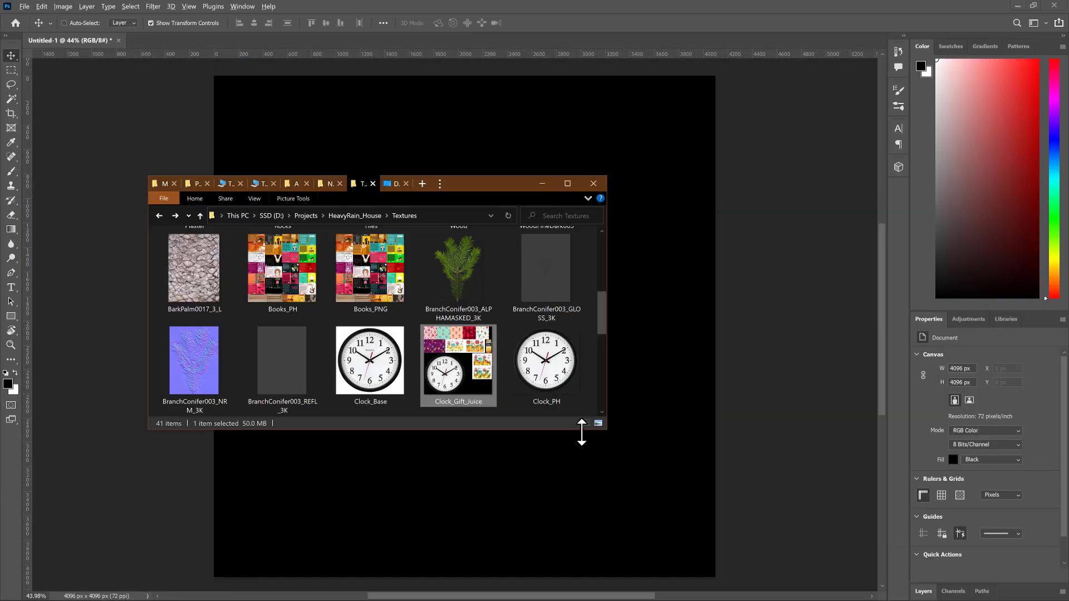
{"action": "left_click_drag", "start_coordinate": [464, 376], "coordinate": [508, 113]}
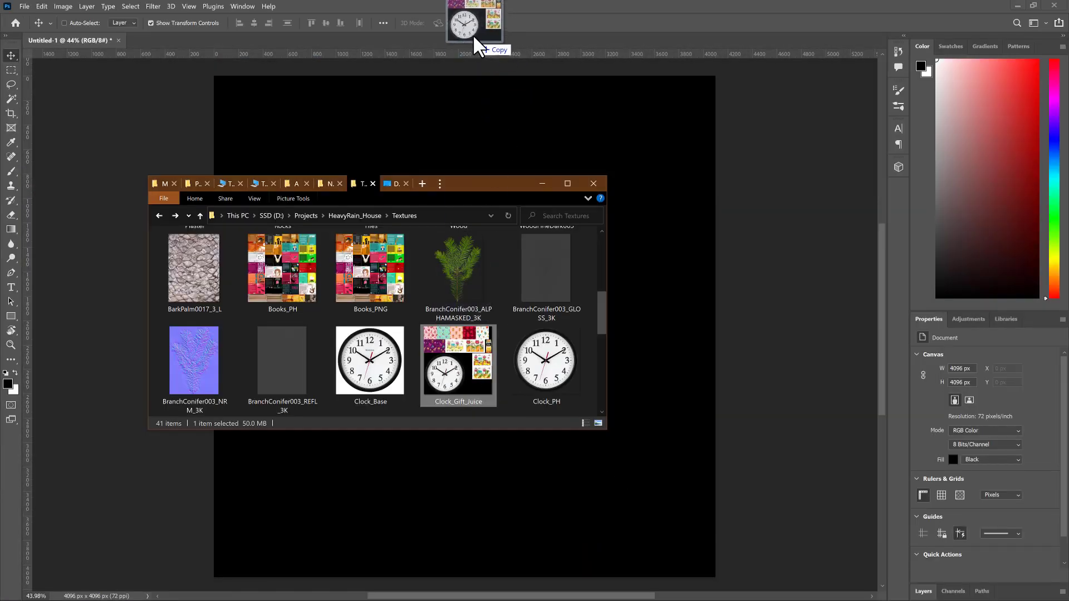
{"action": "left_click_drag", "start_coordinate": [473, 35], "coordinate": [476, 40]}
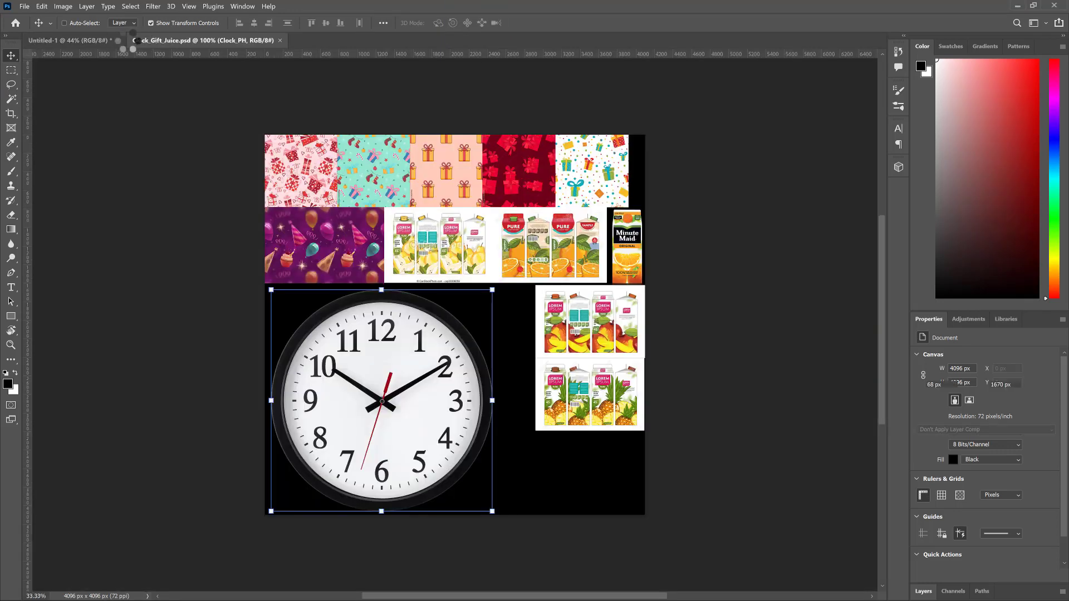
Step: Place Screenshot (1051) - Copy from the Desktop in the sheet's empty lower-right corner, scaled to about 60%
{"action": "key", "text": "alt+Tab"}
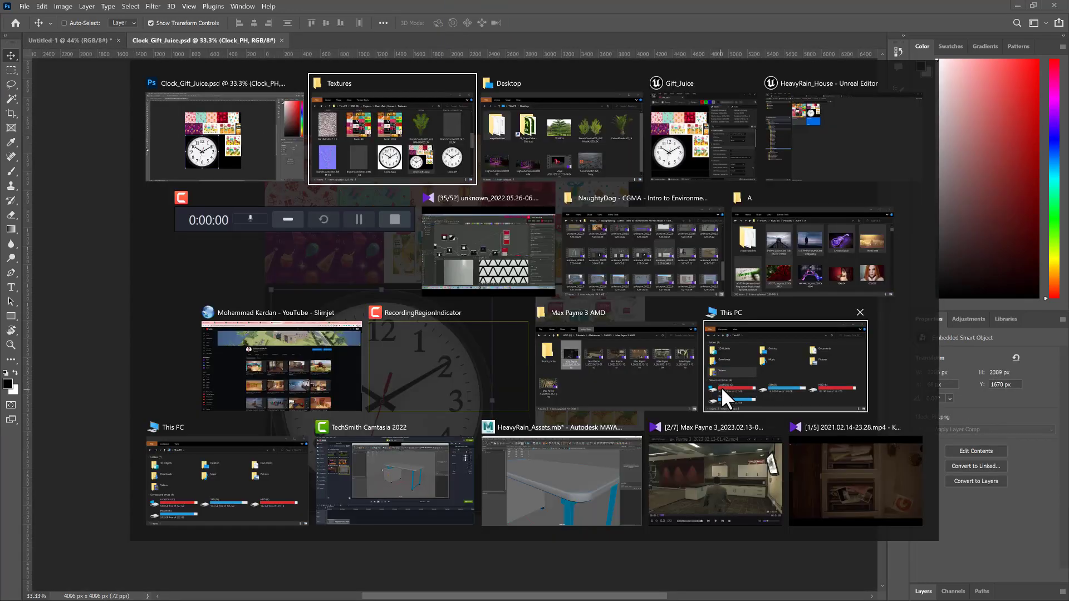
{"action": "key", "text": "alt+Tab"}
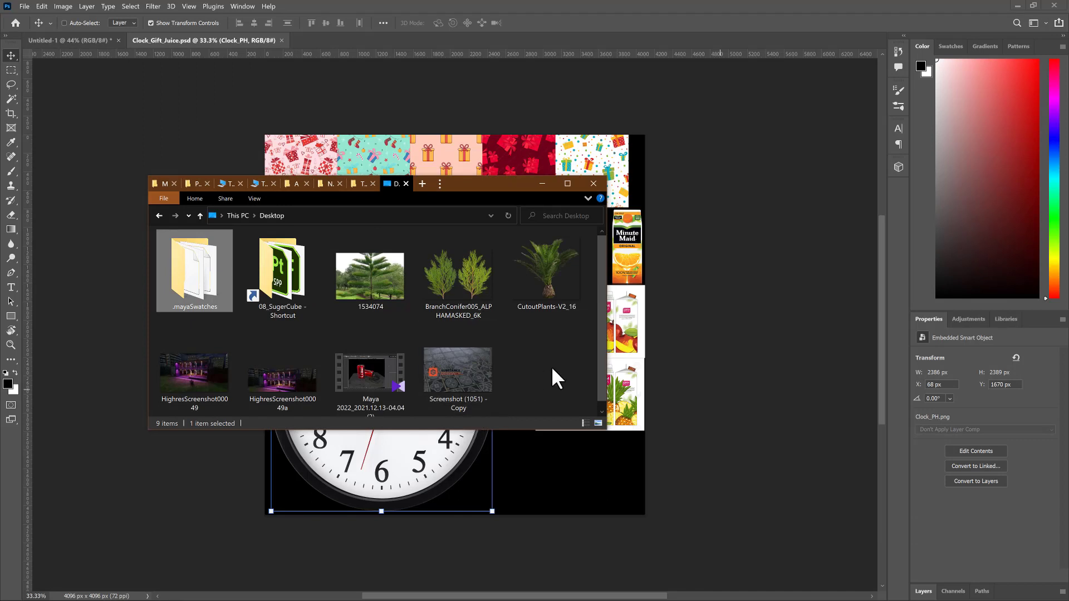
{"action": "left_click", "coordinate": [552, 369]}
{"action": "left_click_drag", "start_coordinate": [492, 389], "coordinate": [607, 471]}
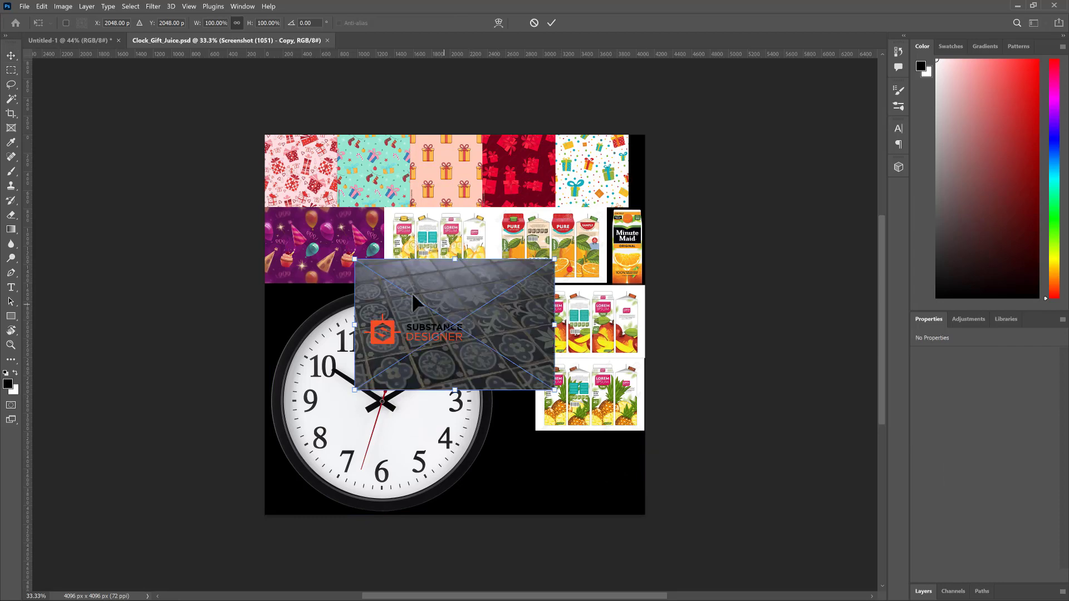
{"action": "left_click_drag", "start_coordinate": [455, 321], "coordinate": [547, 445]}
{"action": "left_click_drag", "start_coordinate": [443, 383], "coordinate": [521, 442]}
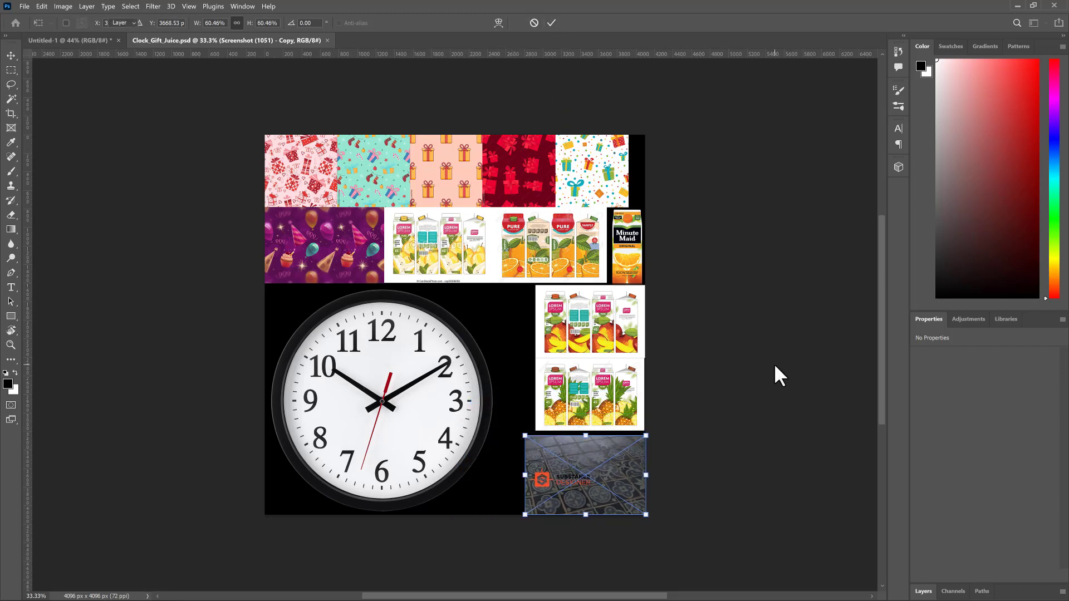
{"action": "key", "text": "Return"}
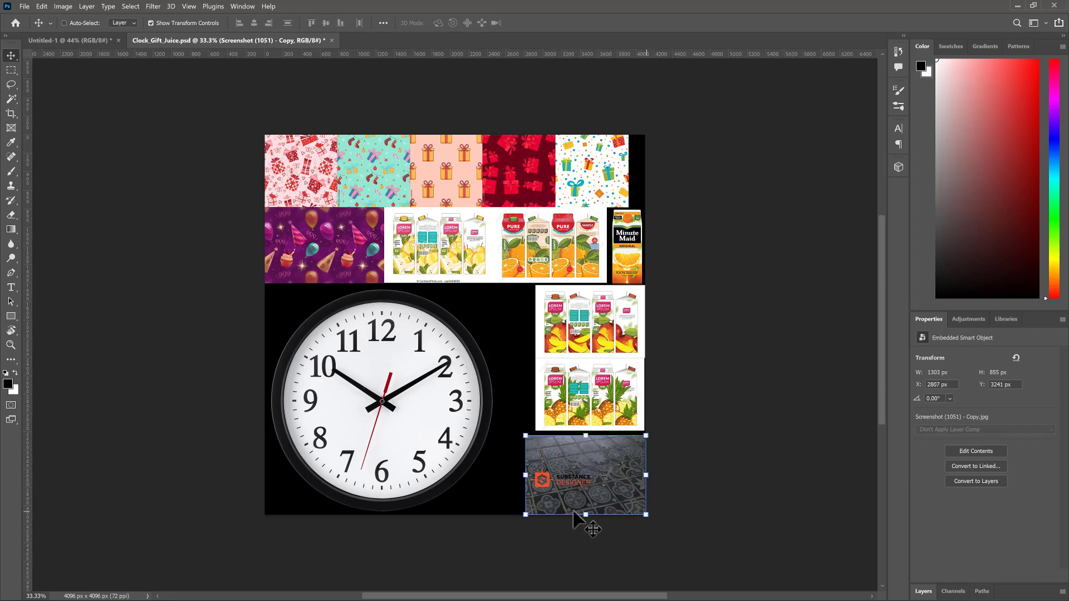
Step: Switch back to Unreal Editor, close the Gift_Juice texture editor and return to the House level
{"action": "key", "text": "alt+Tab"}
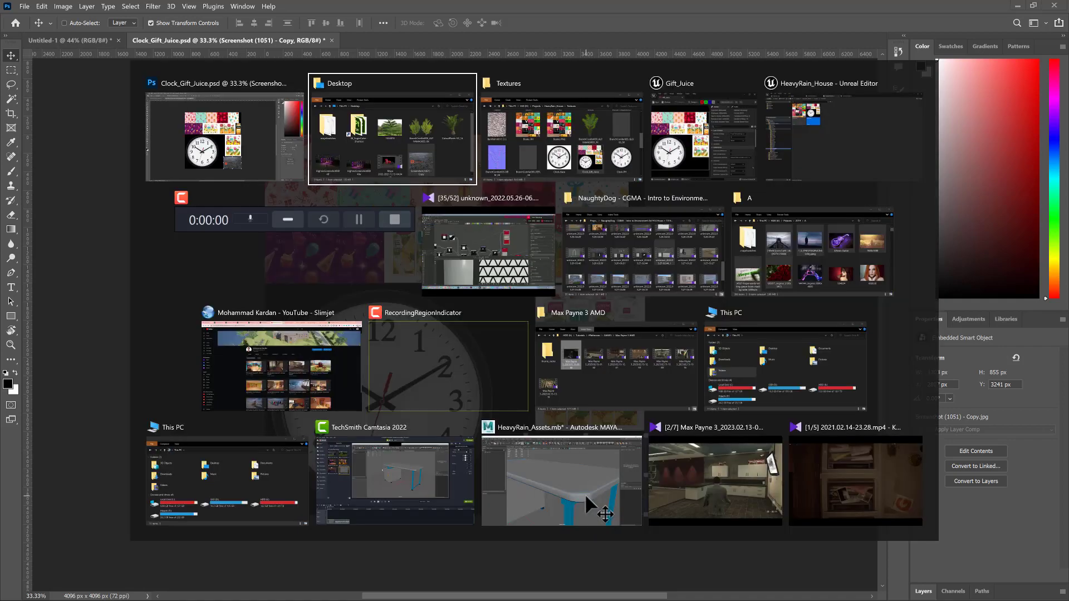
{"action": "key", "text": "alt+Tab"}
{"action": "key", "text": "alt+Tab"}
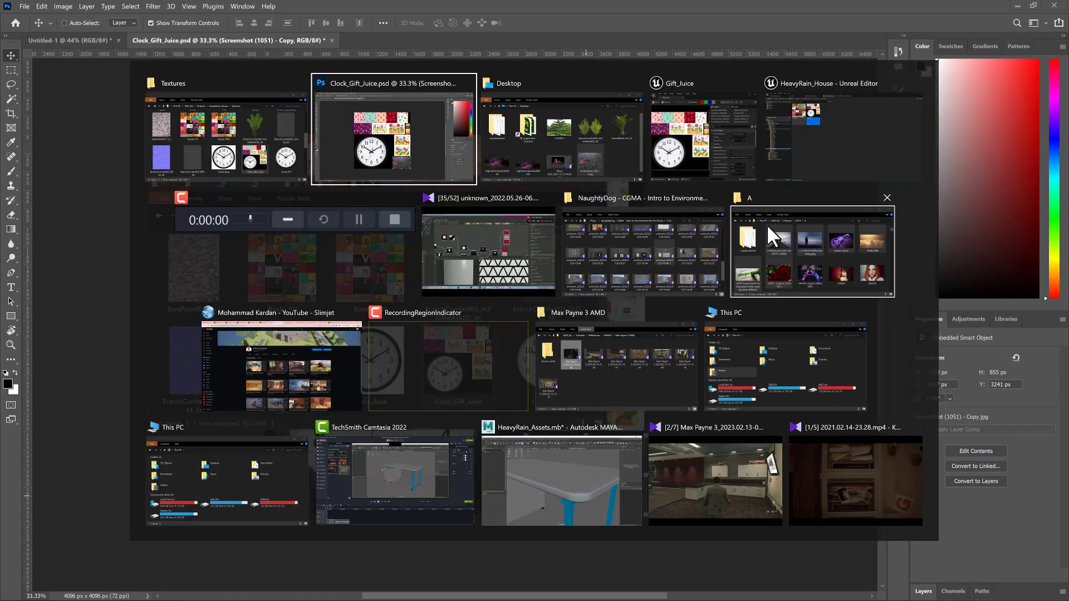
{"action": "left_click", "coordinate": [737, 123]}
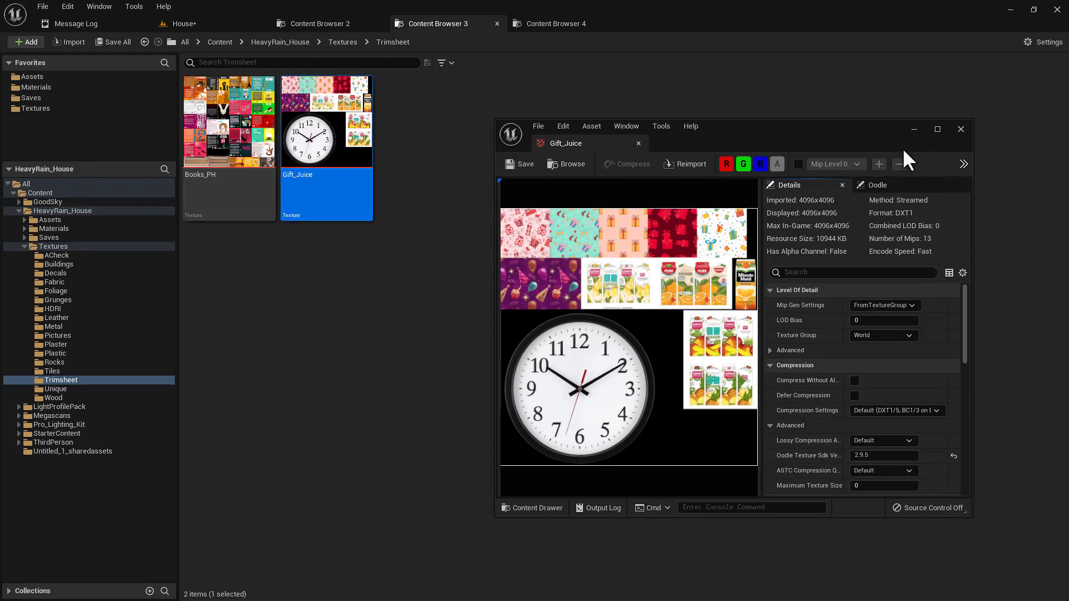
{"action": "left_click", "coordinate": [959, 130]}
{"action": "left_click", "coordinate": [229, 23]}
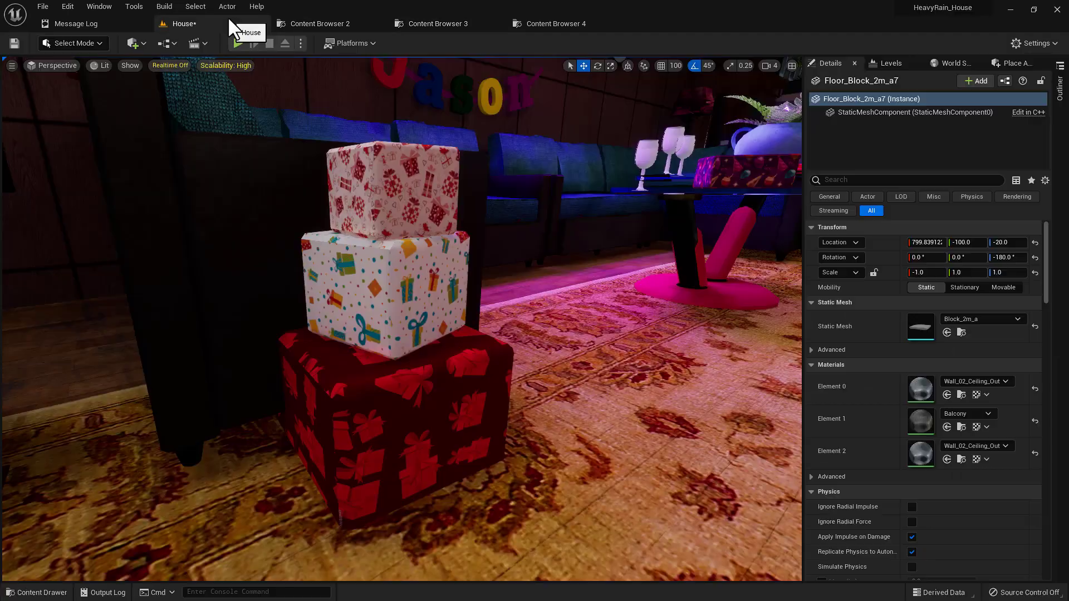
Step: Fly from the gift boxes to the kitchen counter and examine the painted sugar box up close
{"action": "key", "text": "w"}
{"action": "right_click_drag", "start_coordinate": [516, 437], "coordinate": [562, 435]}
{"action": "key", "text": "w"}
{"action": "key", "text": "d"}
{"action": "right_click_drag", "start_coordinate": [475, 303], "coordinate": [421, 310]}
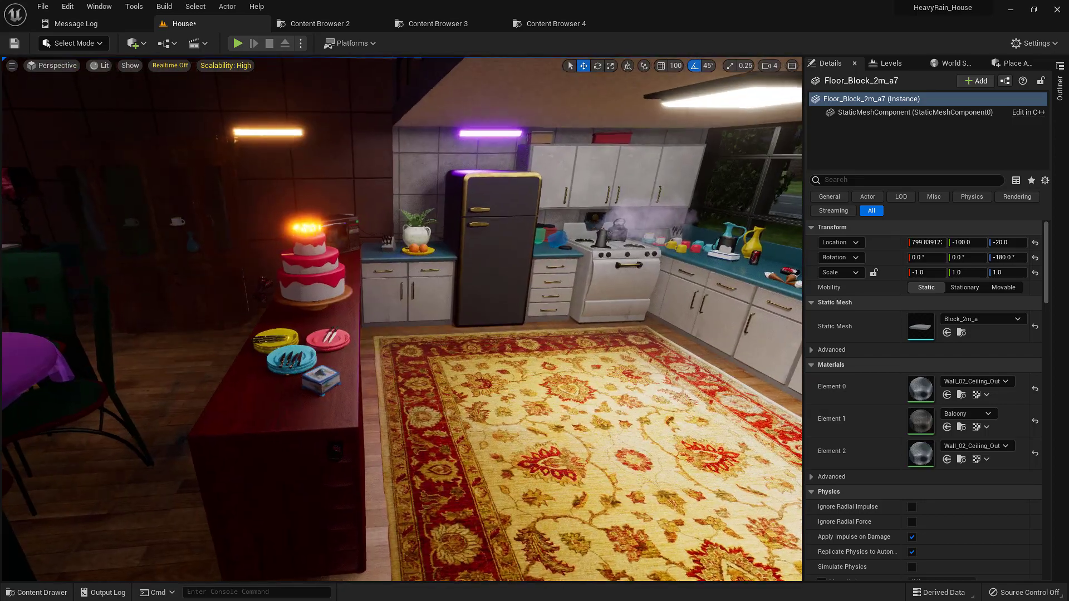
{"action": "key", "text": "w"}
{"action": "mouse_move", "coordinate": [430, 429]}
{"action": "right_mouse_down"}
{"action": "mouse_move", "coordinate": [409, 457]}
{"action": "mouse_move", "coordinate": [370, 453]}
{"action": "mouse_move", "coordinate": [426, 442]}
{"action": "mouse_move", "coordinate": [419, 452]}
{"action": "right_mouse_up"}
{"action": "key", "text": "d"}
{"action": "key", "text": "a"}
{"action": "key", "text": "d"}
{"action": "key", "text": "w"}
{"action": "scroll", "coordinate": [393, 440], "scroll_direction": "down", "scroll_amount": 3}
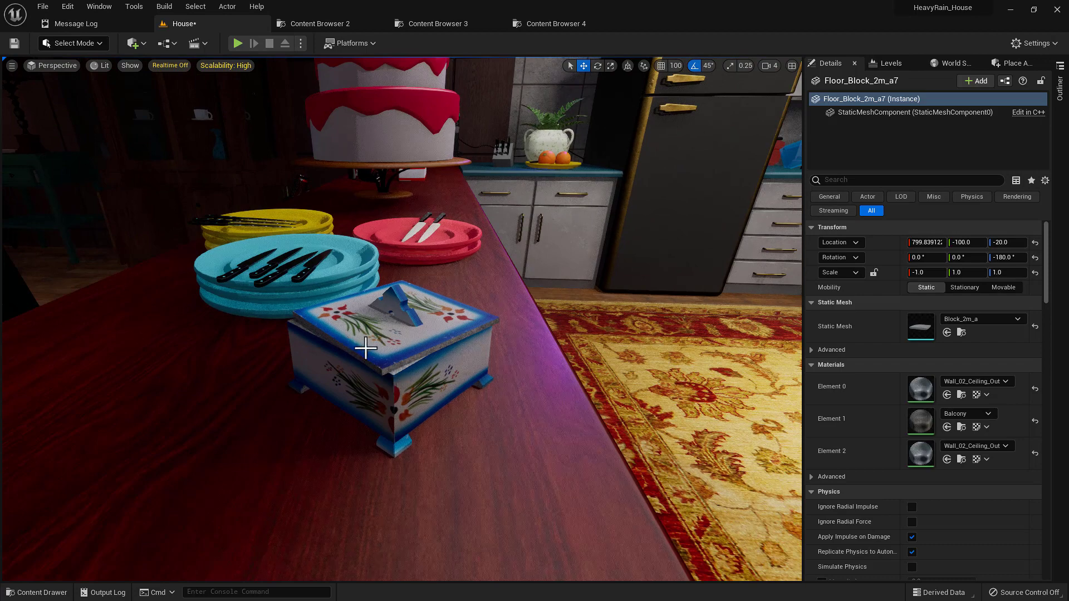
Step: Find SugerCube in the Textures folder of the content browser and read its texture details
{"action": "key", "text": "alt+Tab"}
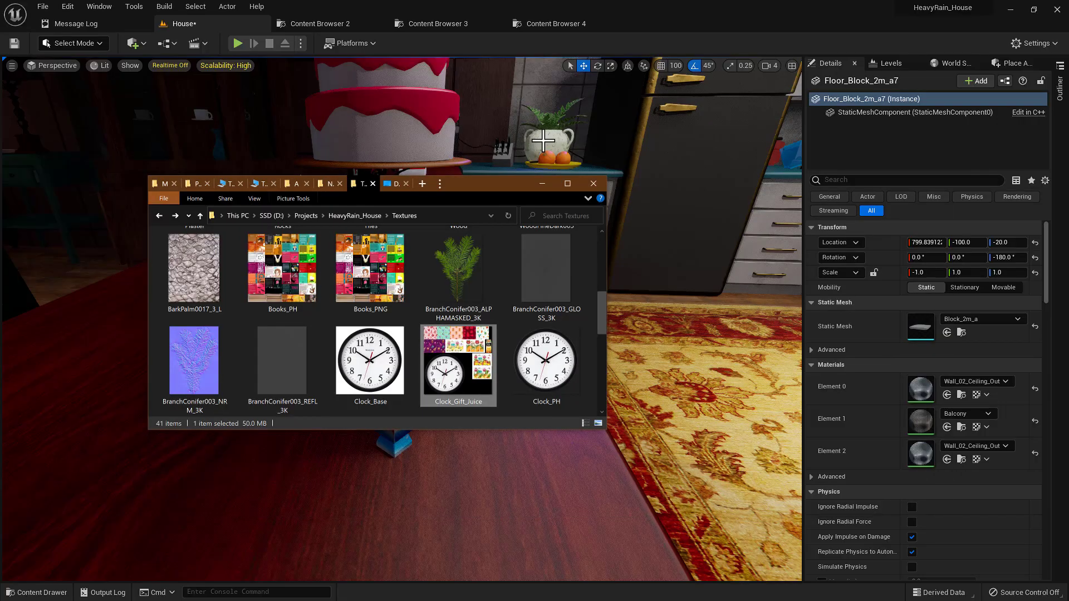
{"action": "left_click", "coordinate": [439, 24]}
{"action": "left_click", "coordinate": [364, 481]}
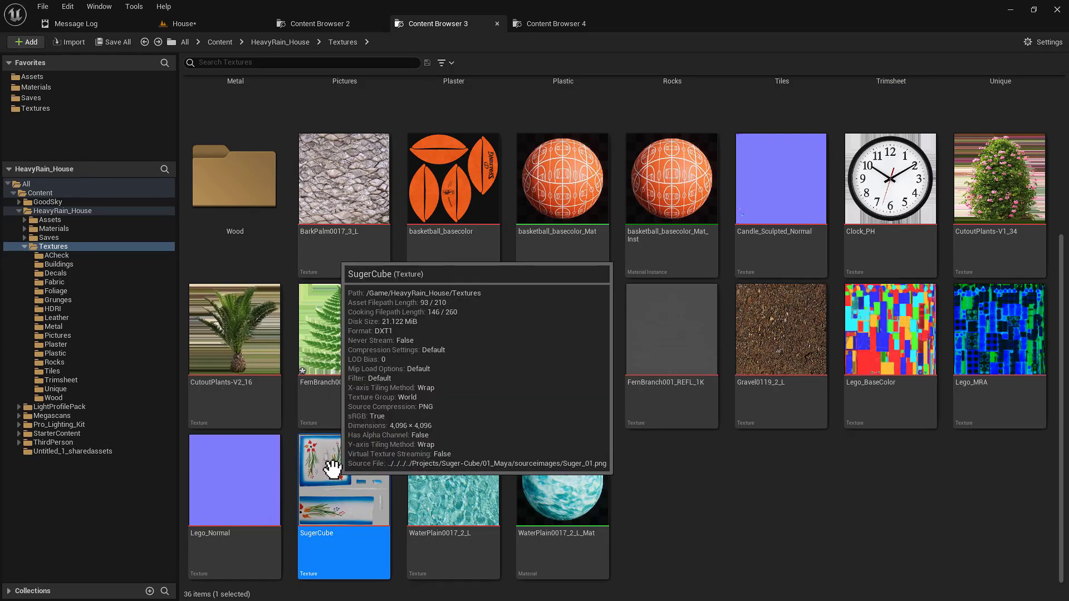
Step: Switch to Photoshop and delete the placed screenshot from the Clock_Gift_Juice sheet
{"action": "key", "text": "alt+Tab"}
{"action": "key", "text": "alt+Tab"}
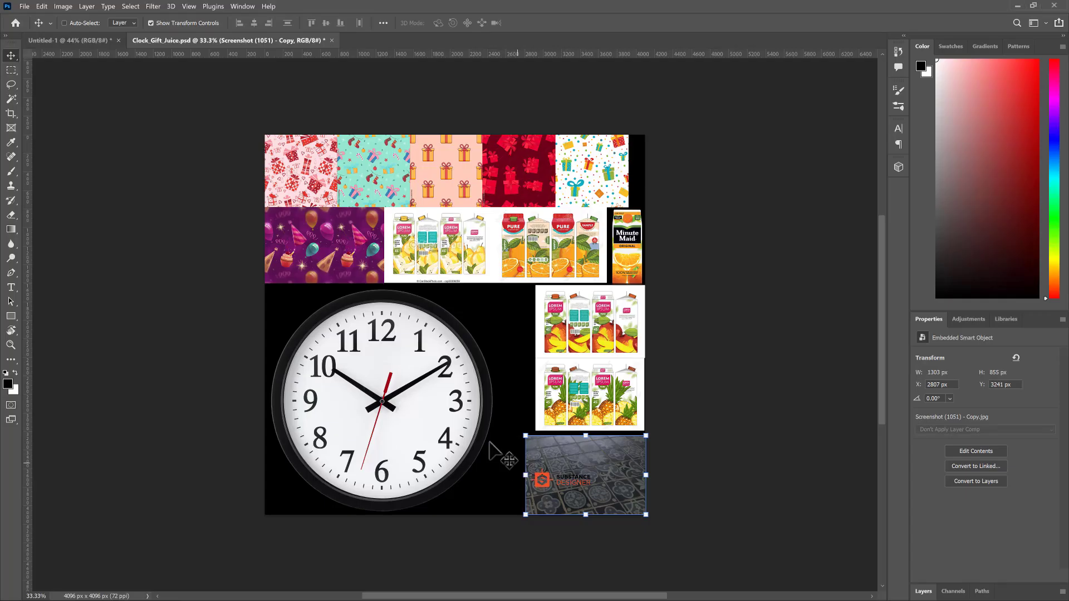
{"action": "key", "text": "Delete"}
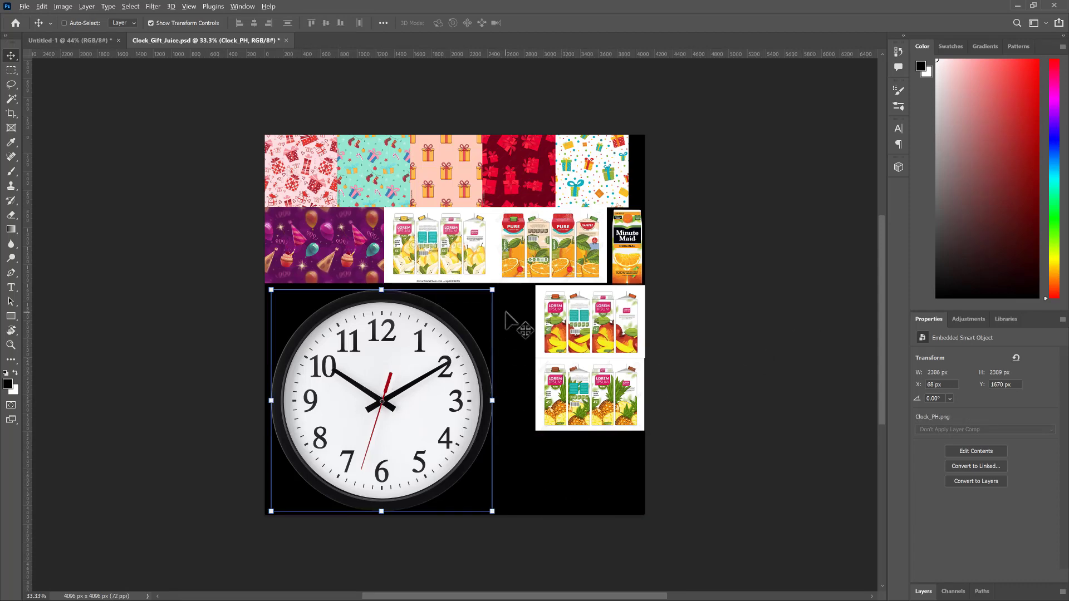
Step: Open the Buildings texture folder in Unreal Editor and compare its high-rise textures with the Clock_Gift_Juice sheet in Photoshop
{"action": "key", "text": "alt+Tab"}
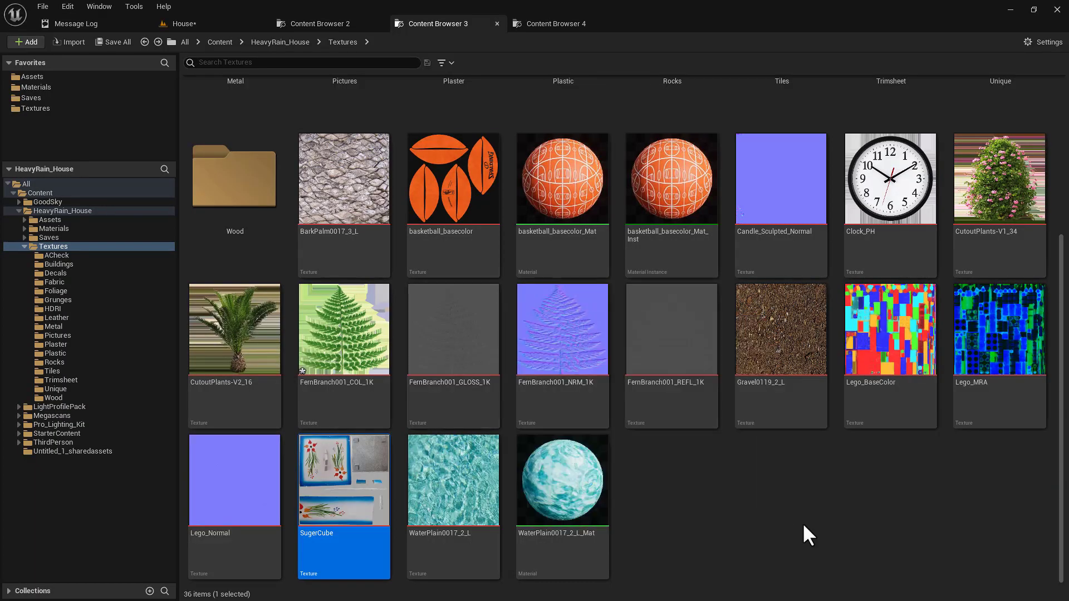
{"action": "left_click", "coordinate": [853, 503]}
{"action": "scroll", "coordinate": [358, 284], "scroll_direction": "up", "scroll_amount": 4}
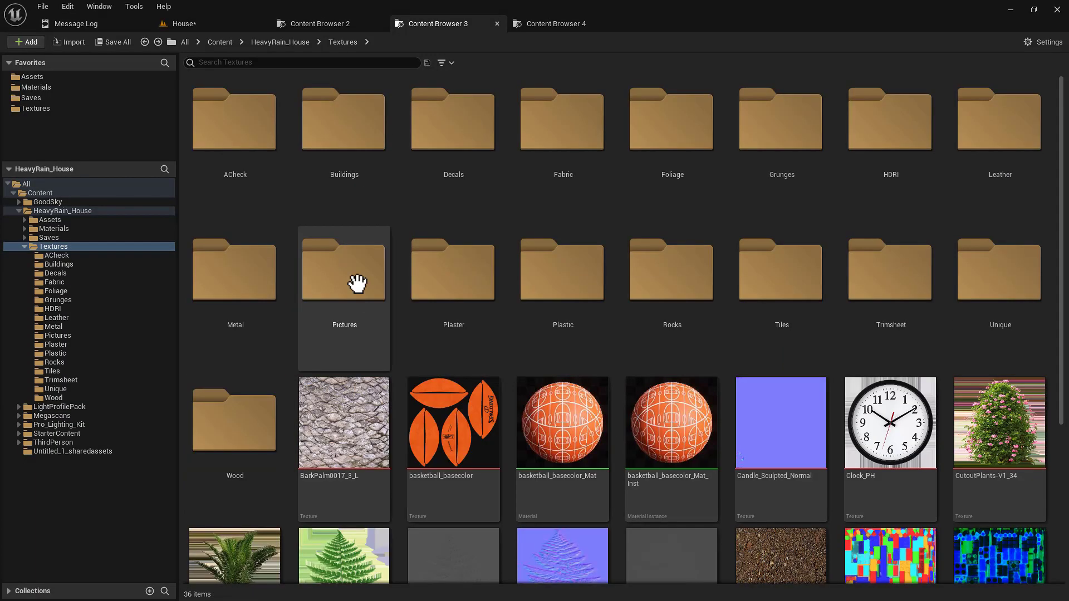
{"action": "double_click", "coordinate": [353, 143]}
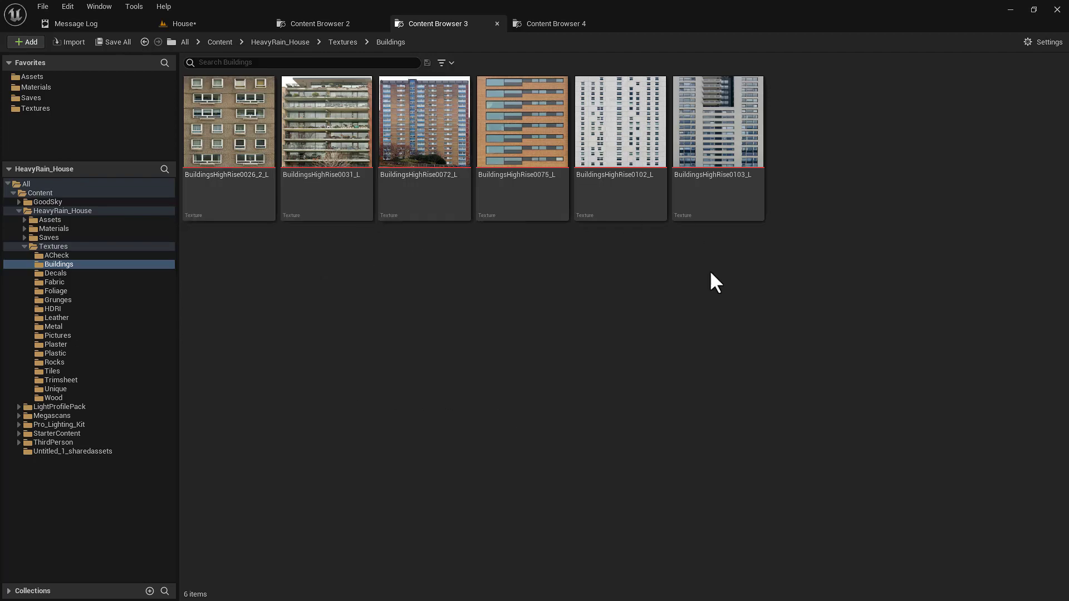
{"action": "key", "text": "alt+Tab"}
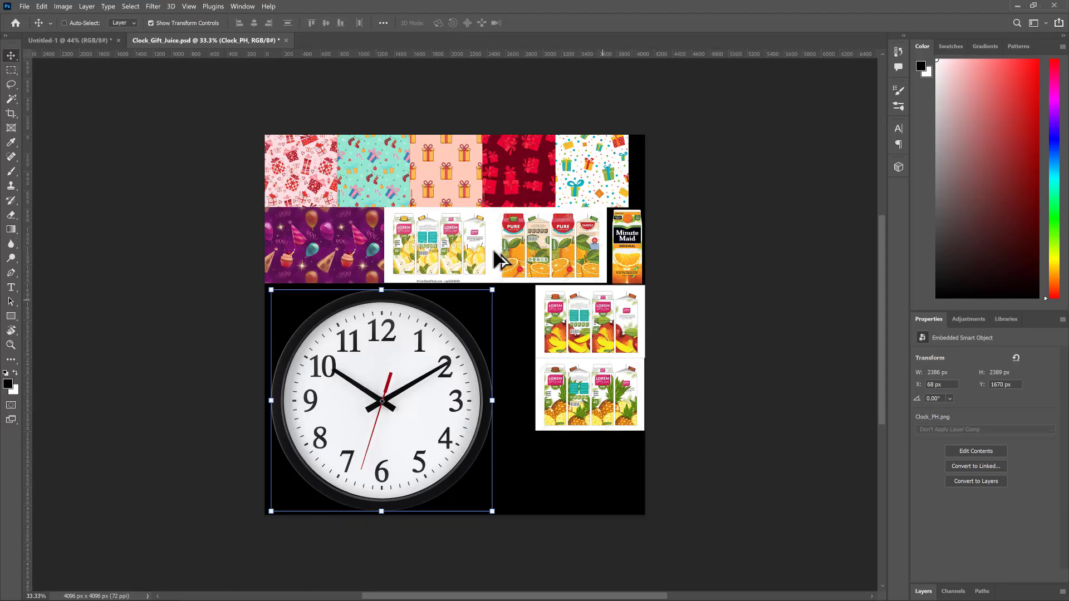
{"action": "key", "text": "alt+Tab"}
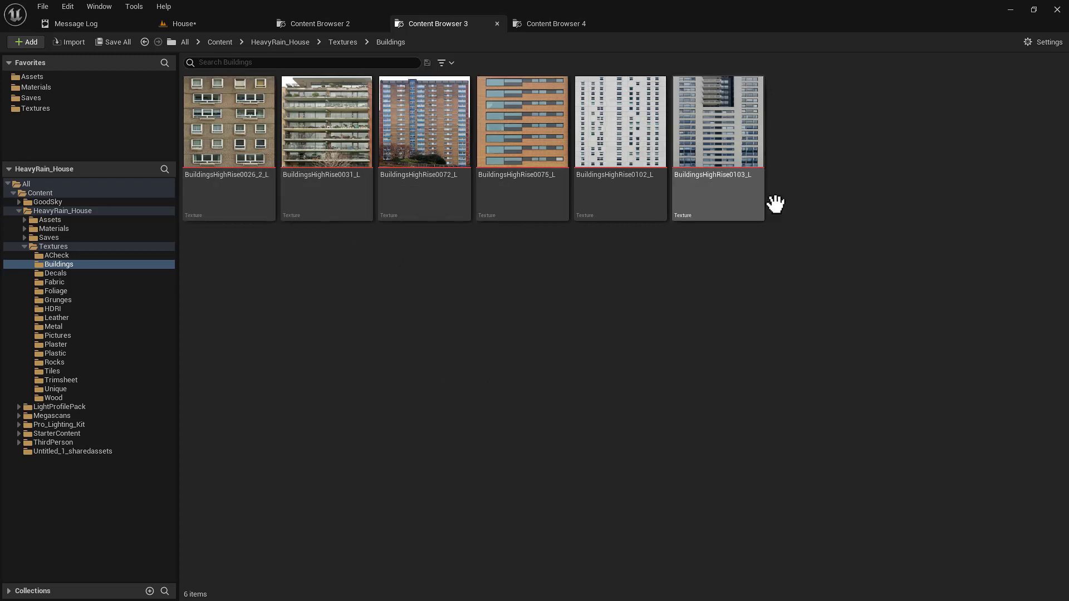
{"action": "mouse_move", "coordinate": [434, 220]}
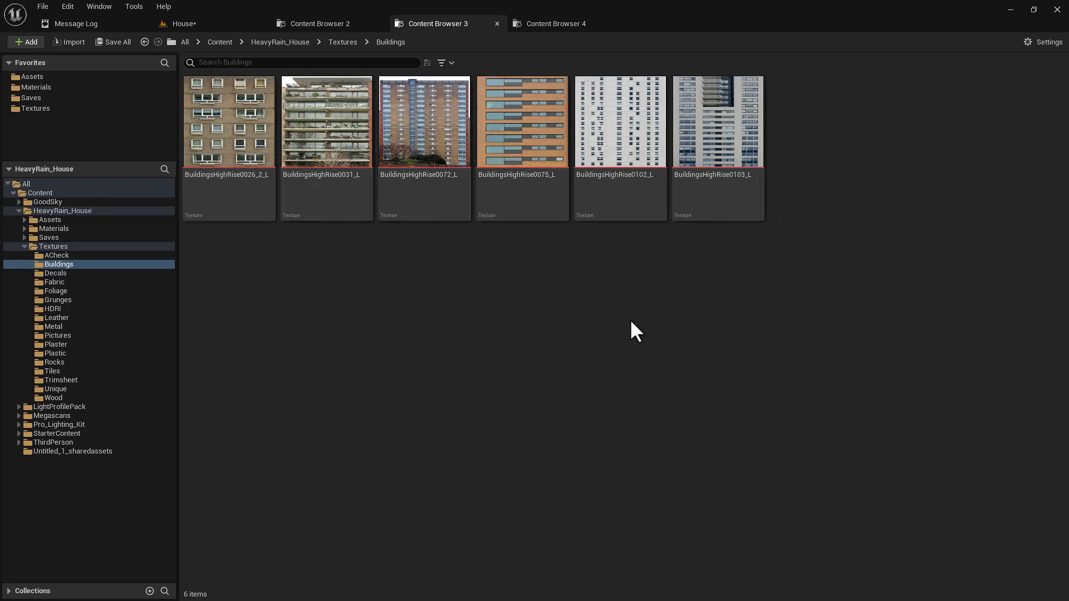
{"action": "right_click", "coordinate": [295, 172]}
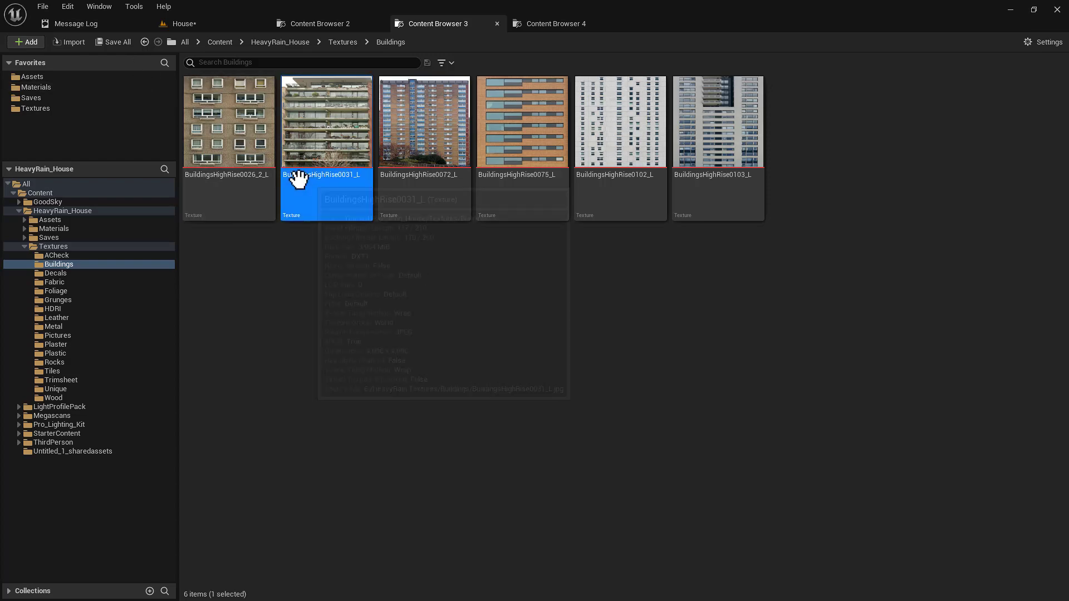
{"action": "left_click", "coordinate": [315, 258]}
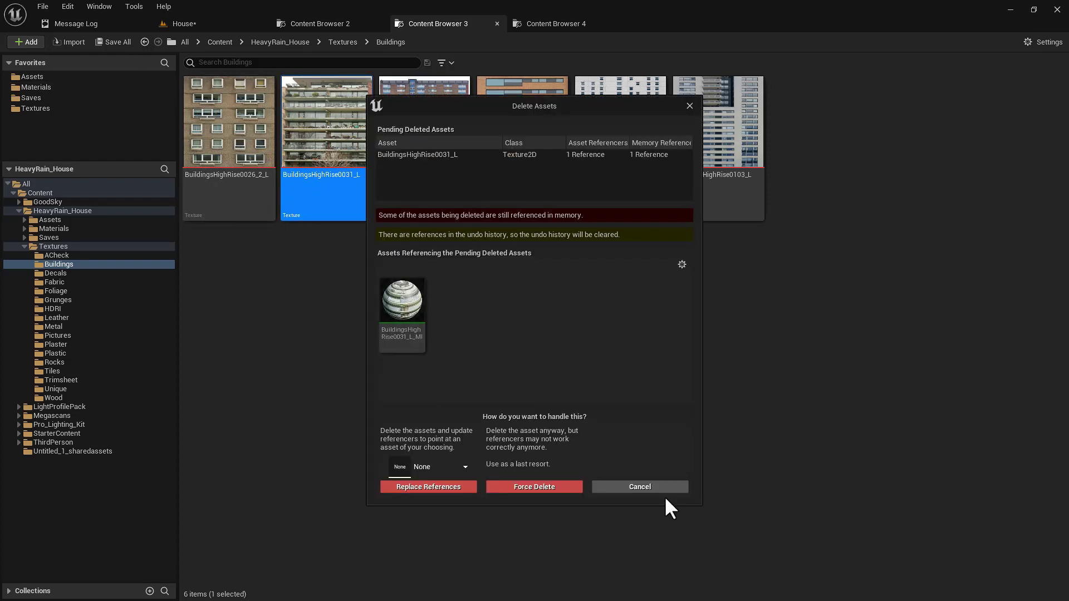
{"action": "left_click", "coordinate": [662, 490]}
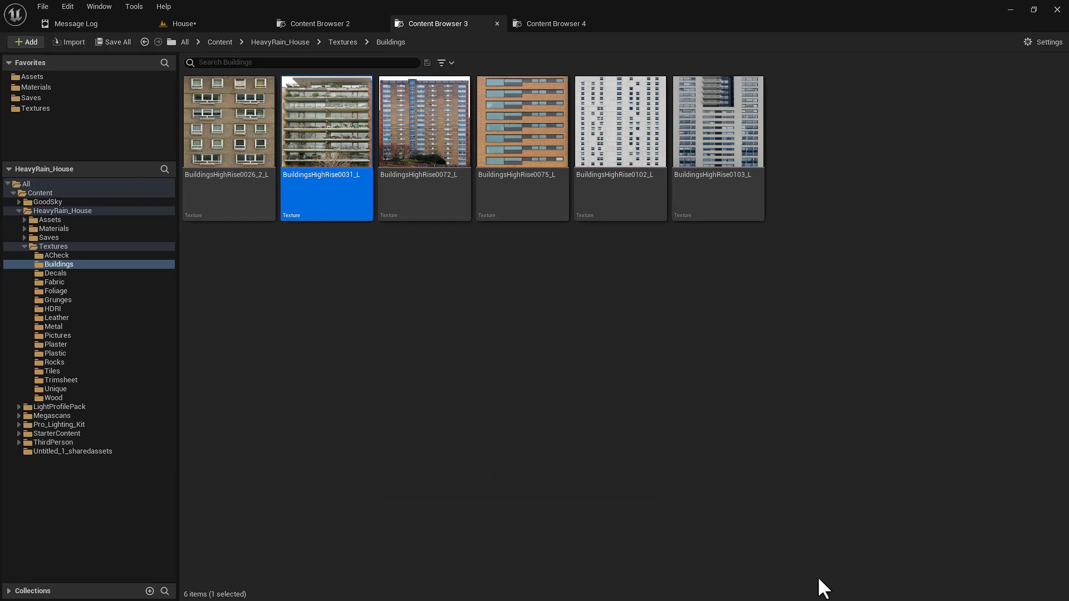
Step: Open the Tiles texture folder and examine how its TilesRectangularCreamy001 texture is used on the bathroom wall in the House level
{"action": "key", "text": "alt+Left"}
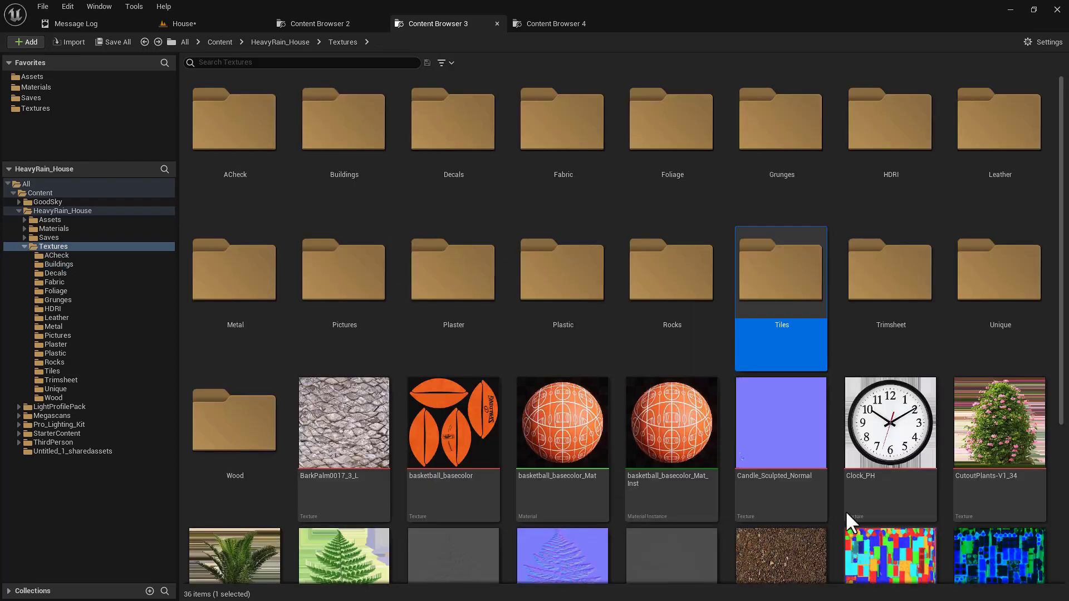
{"action": "double_click", "coordinate": [780, 283]}
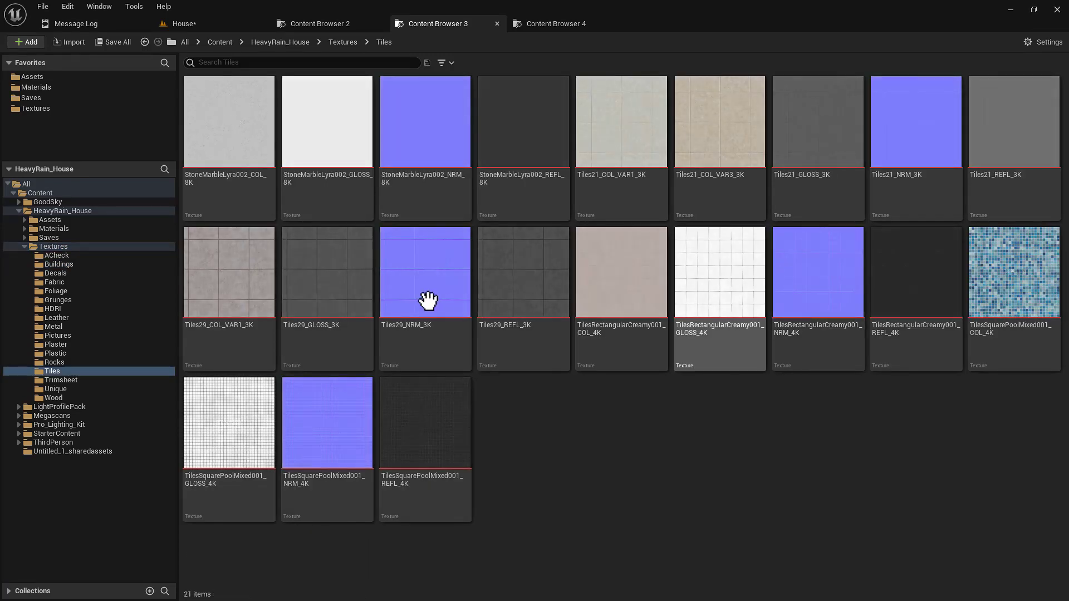
{"action": "left_click", "coordinate": [219, 20]}
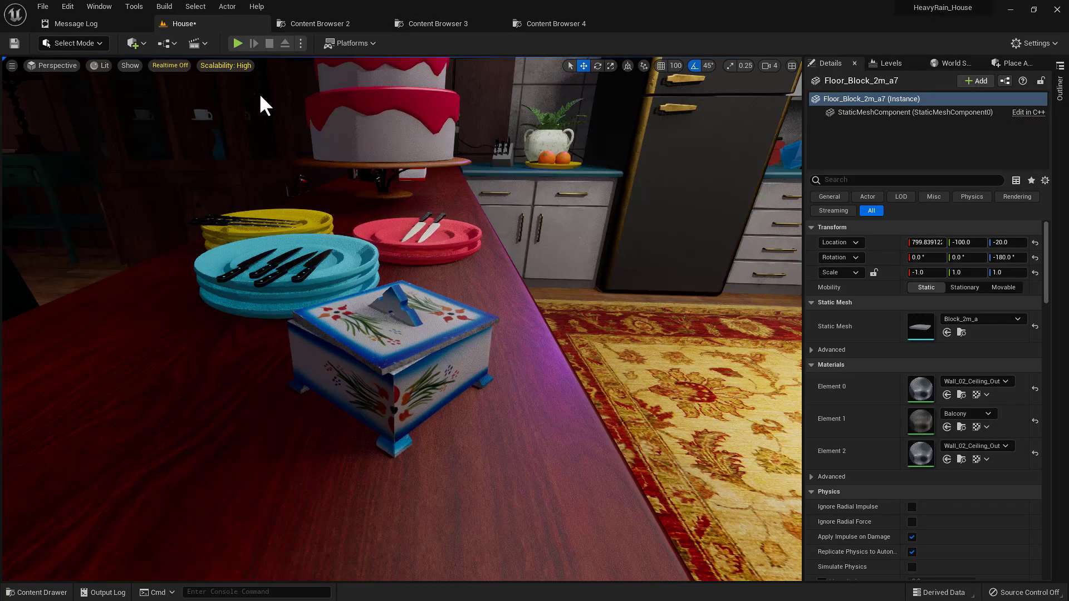
{"action": "right_click_drag", "start_coordinate": [401, 318], "coordinate": [505, 229]}
{"action": "left_click", "coordinate": [446, 226]}
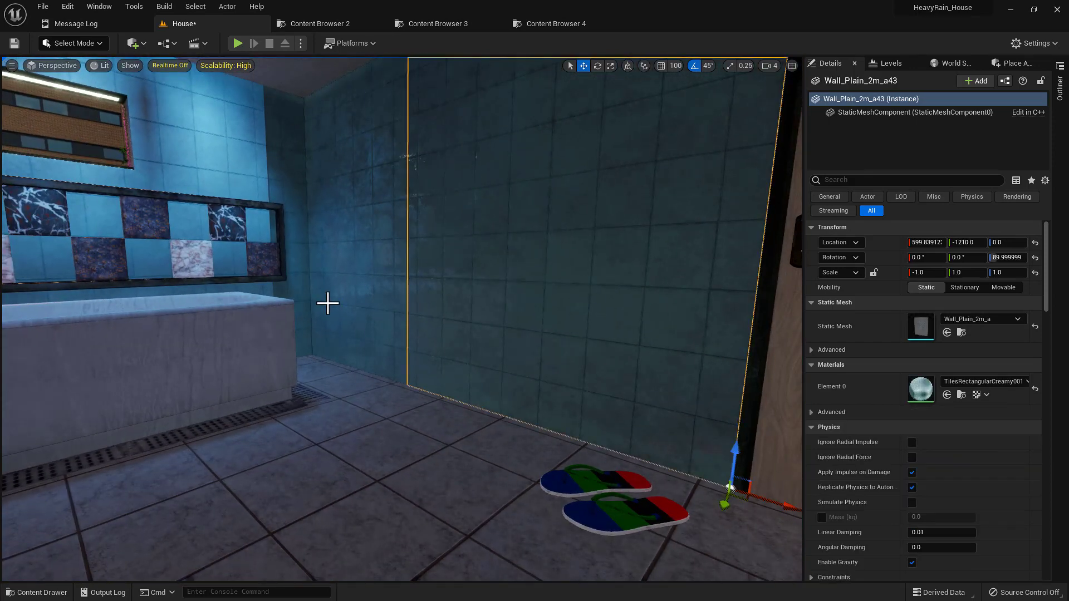
{"action": "right_click_drag", "start_coordinate": [362, 465], "coordinate": [295, 420]}
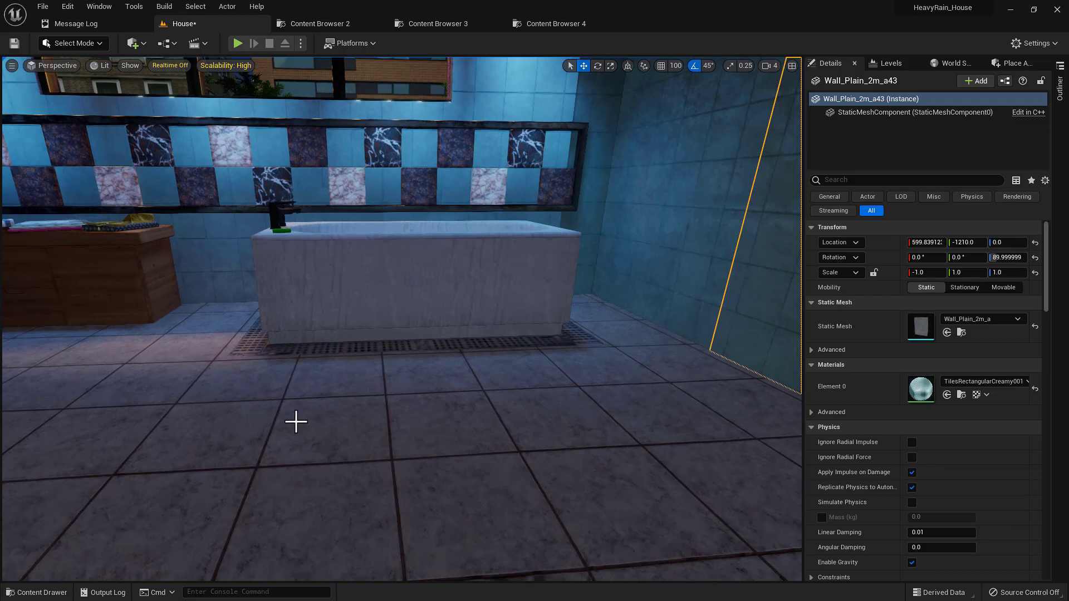
Step: Fly around the bathroom and examine the tiled floor, the shower cabin and the tiled wall behind the radiator
{"action": "left_click", "coordinate": [423, 424]}
{"action": "right_click_drag", "start_coordinate": [422, 424], "coordinate": [167, 446]}
{"action": "key", "text": "w"}
{"action": "right_click_drag", "start_coordinate": [445, 480], "coordinate": [556, 399]}
{"action": "left_click", "coordinate": [418, 481]}
{"action": "key", "text": "s"}
{"action": "key", "text": "d"}
{"action": "key", "text": "Escape"}
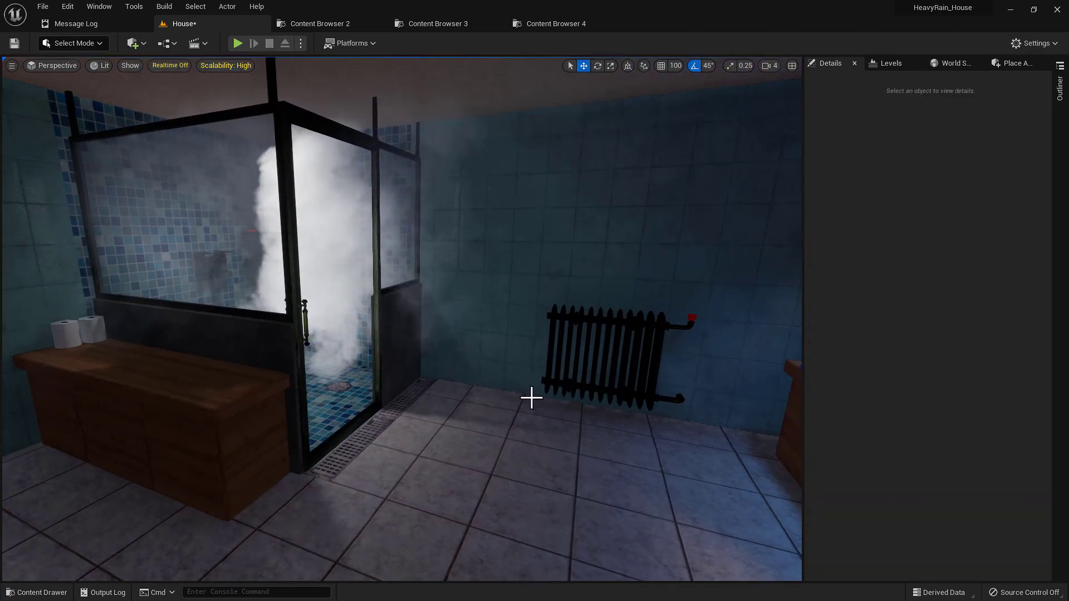
{"action": "right_click_drag", "start_coordinate": [490, 384], "coordinate": [467, 425]}
{"action": "key", "text": "alt+Tab"}
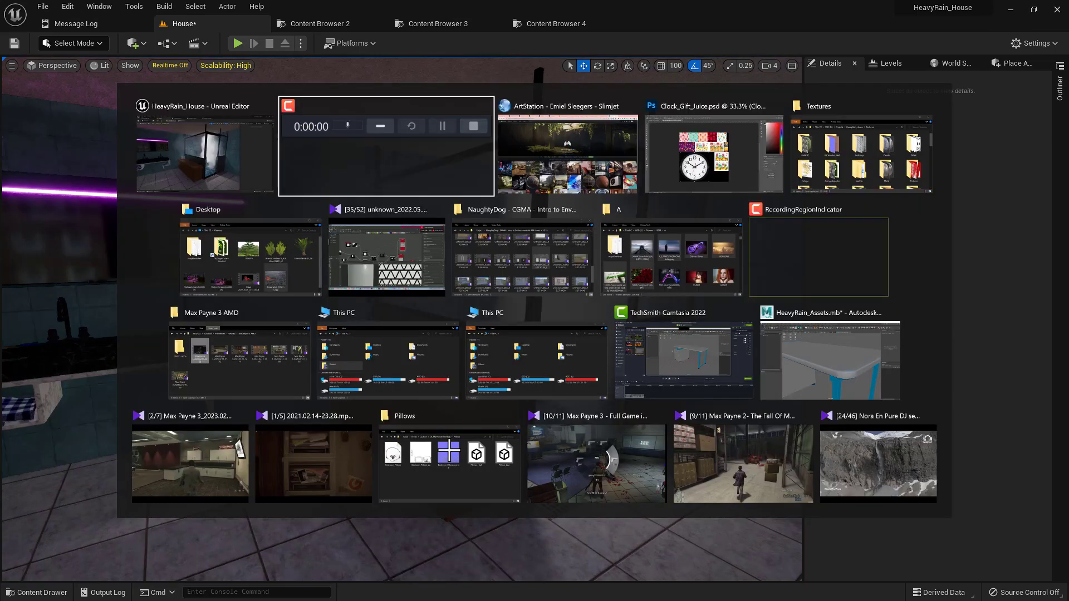
{"action": "left_click", "coordinate": [239, 145]}
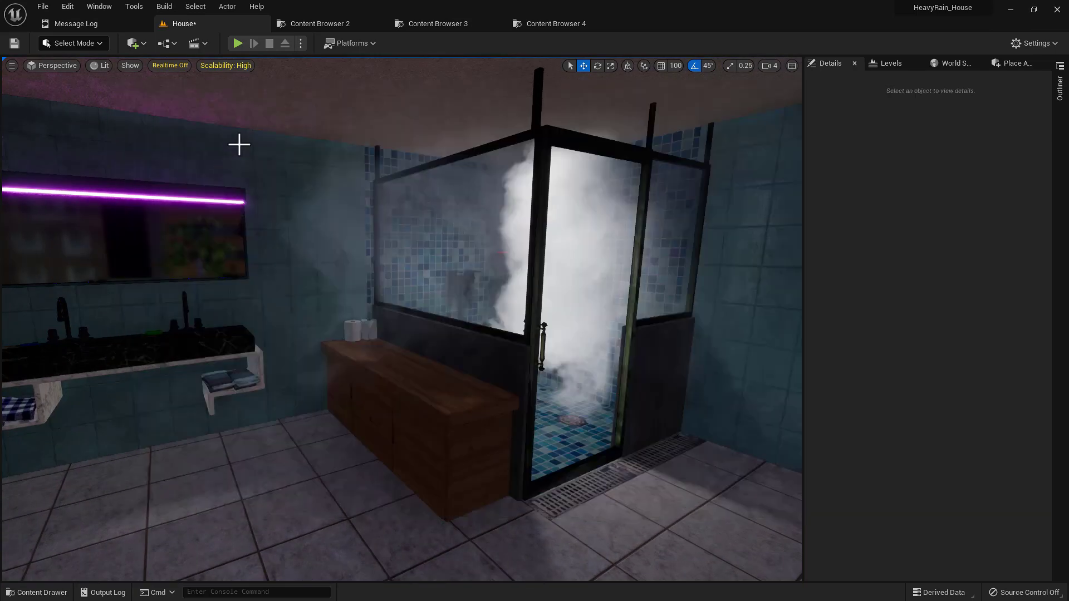
Step: Return to the Tiles textures and view the video of the Substance Designer trim-design-creation graph in the media player
{"action": "left_click", "coordinate": [447, 24]}
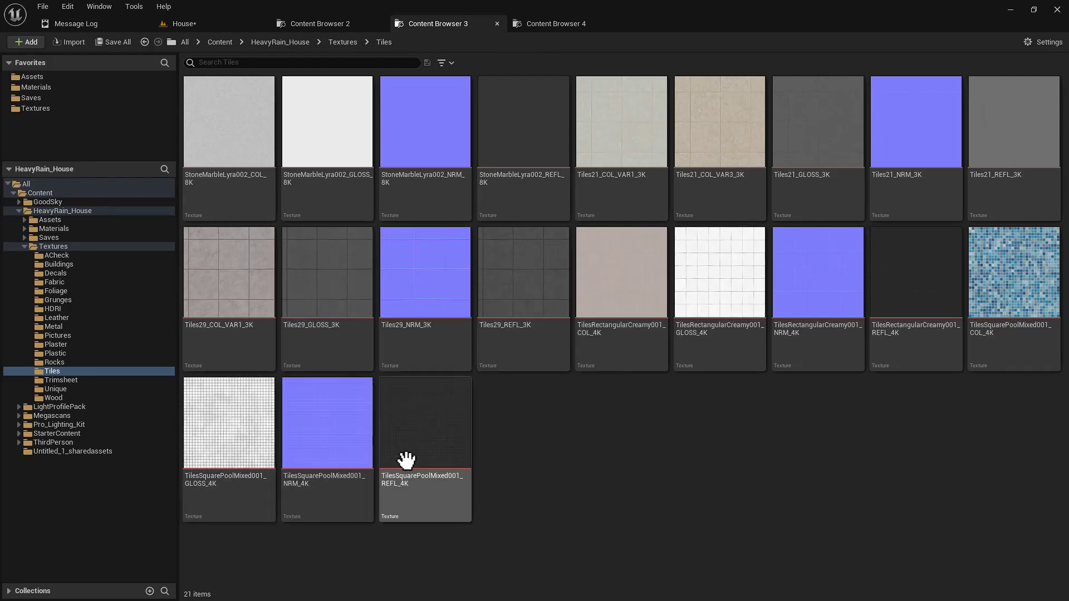
{"action": "left_click", "coordinate": [406, 461]}
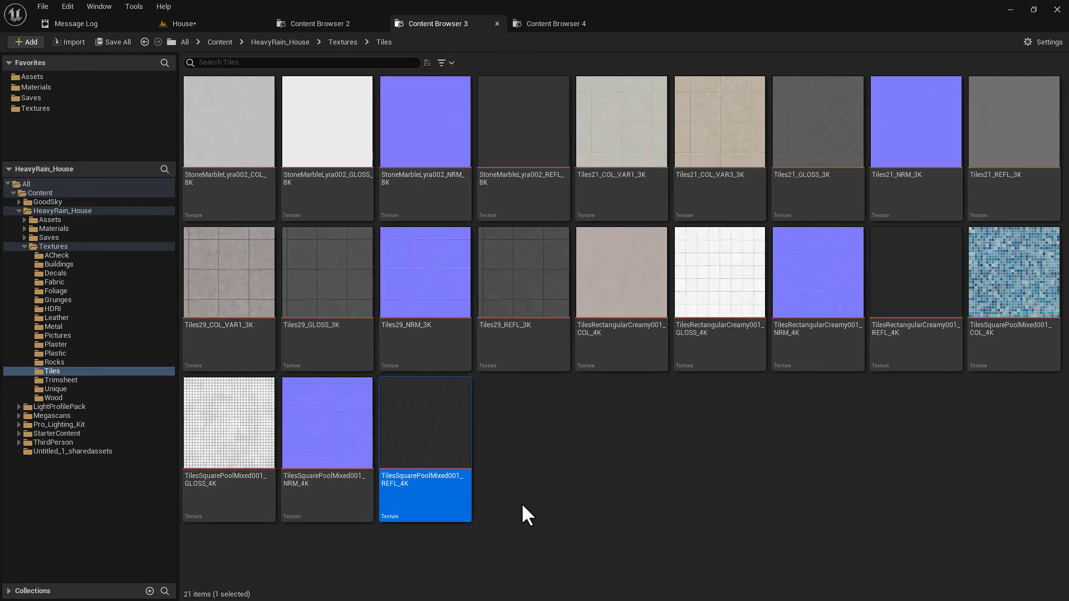
{"action": "key", "text": "alt+Tab"}
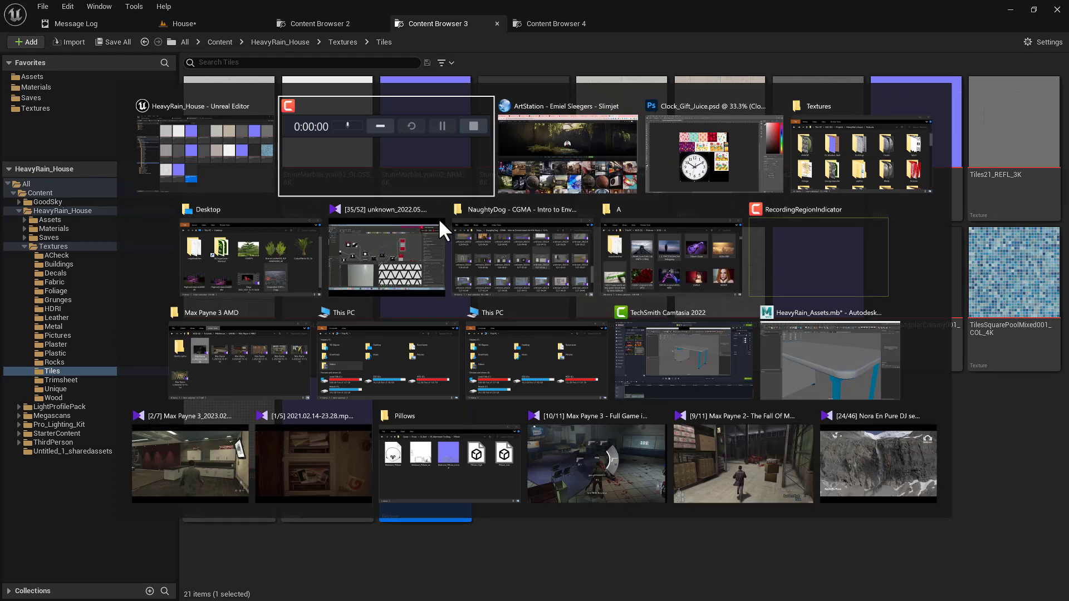
{"action": "left_click", "coordinate": [379, 246]}
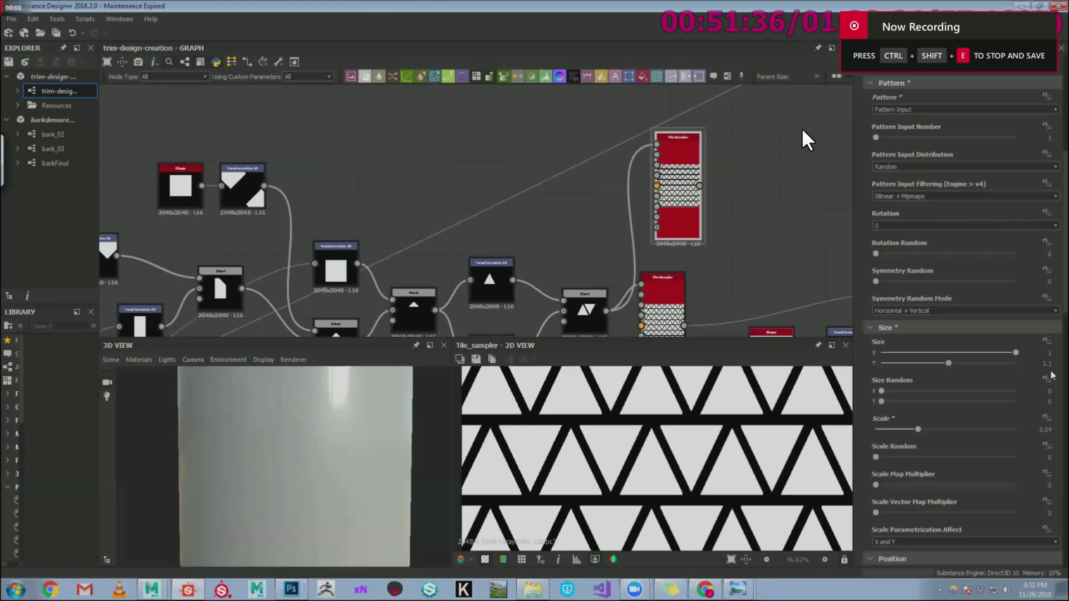
{"action": "double_click", "coordinate": [696, 192]}
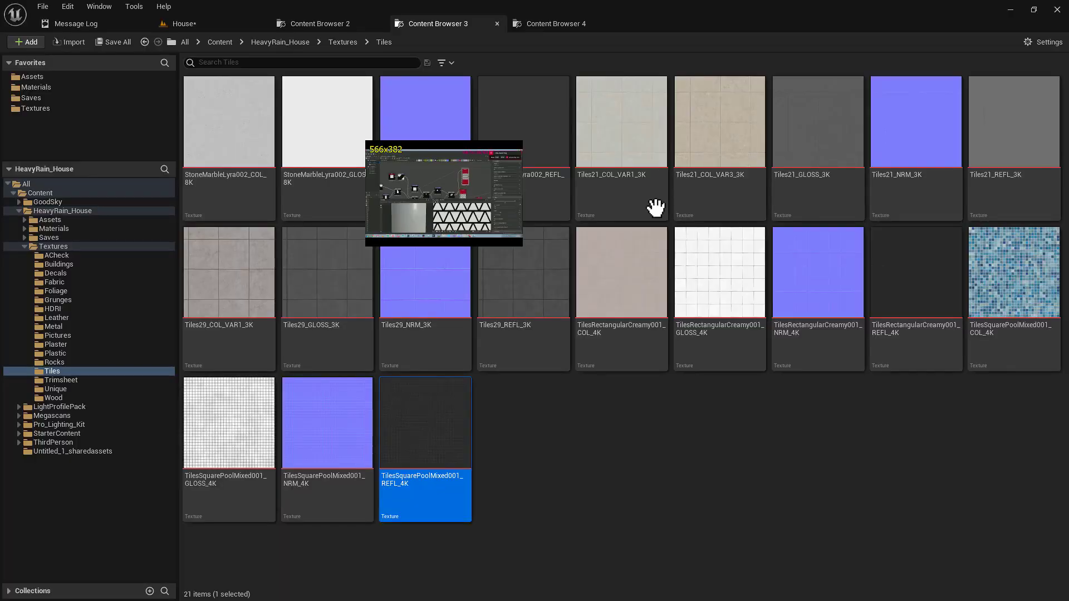
{"action": "left_click", "coordinate": [586, 477]}
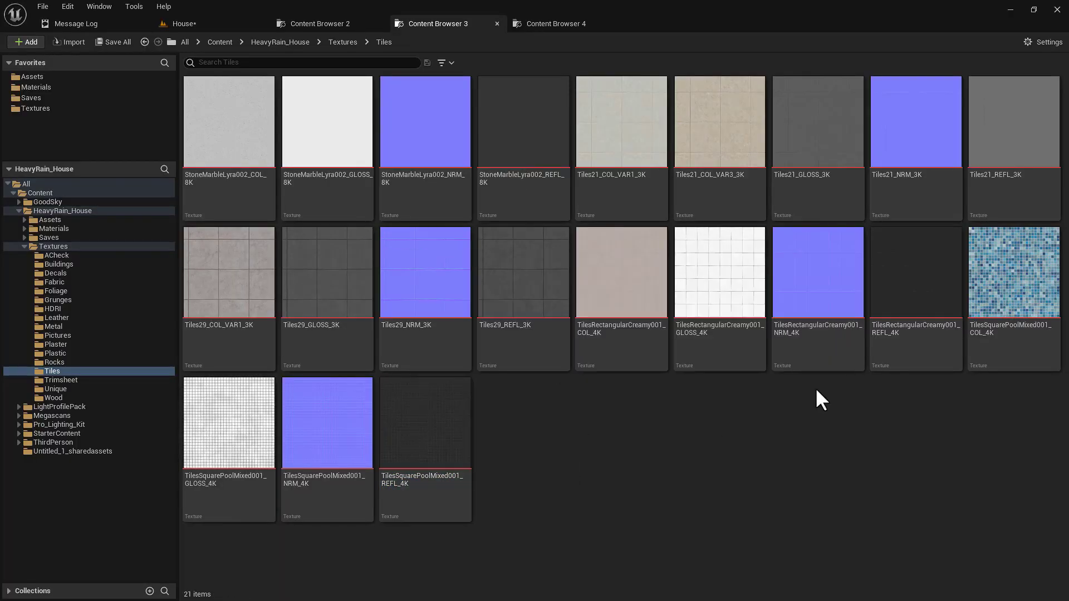
Step: Compare the tile normal maps in the Tiles folder and read the texture details of Tiles29_REFL_3K and Tiles29_COL_VAR1_3K
{"action": "left_click", "coordinate": [823, 334]}
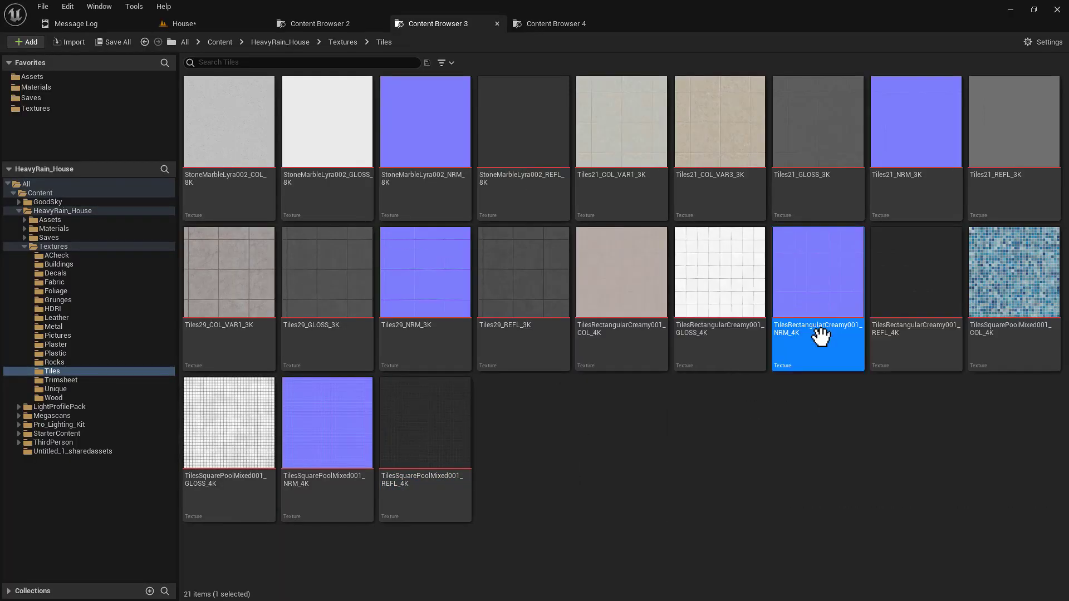
{"action": "left_click", "coordinate": [429, 320], "text": "ctrl"}
{"action": "left_click", "coordinate": [322, 424], "text": "ctrl"}
{"action": "left_click", "coordinate": [412, 359]}
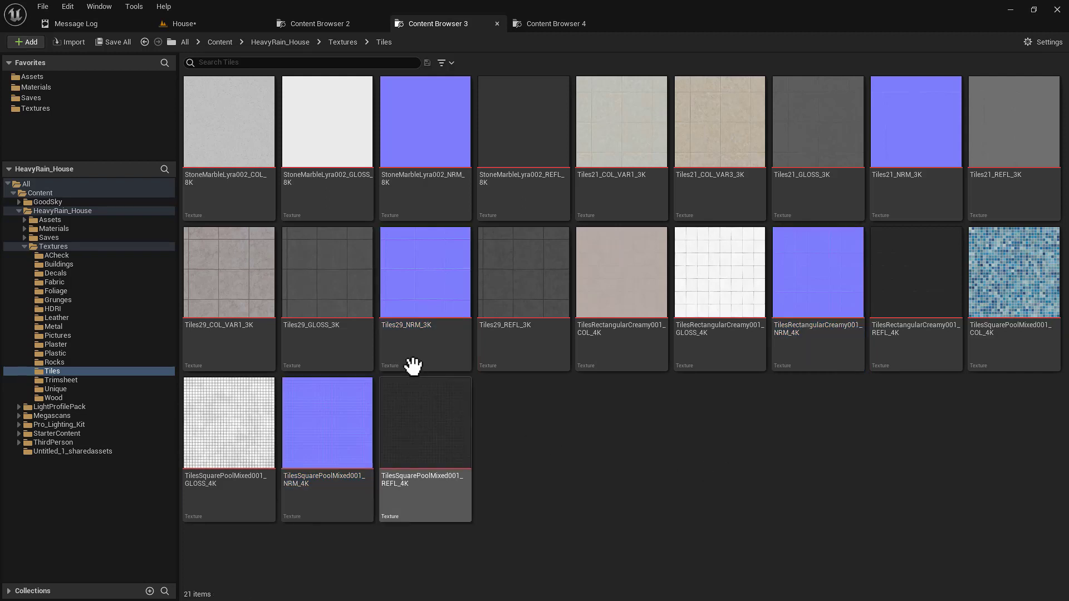
{"action": "left_click", "coordinate": [489, 328]}
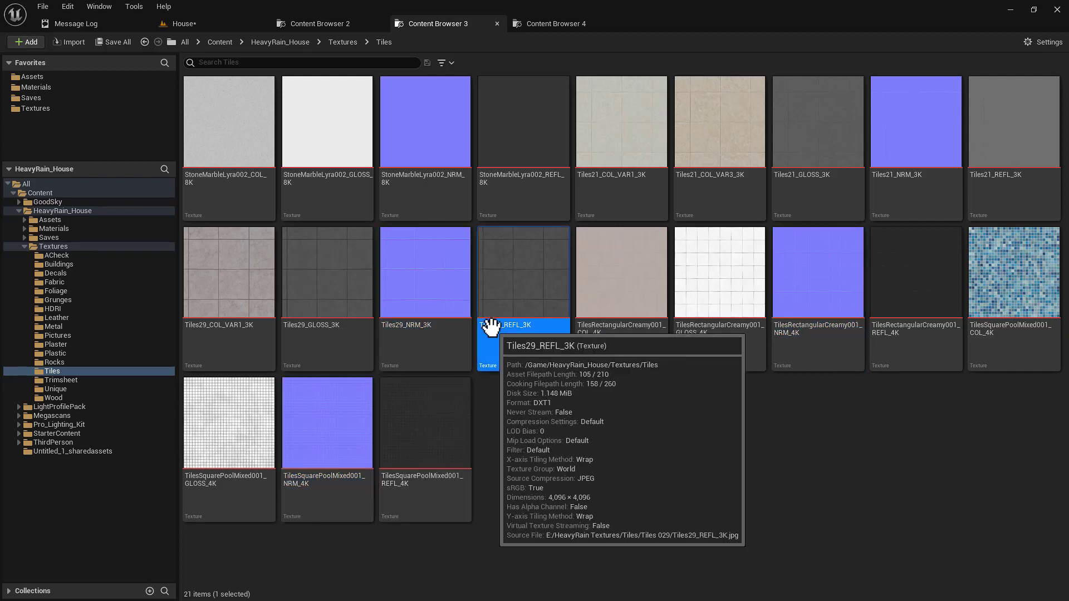
{"action": "left_click", "coordinate": [264, 316]}
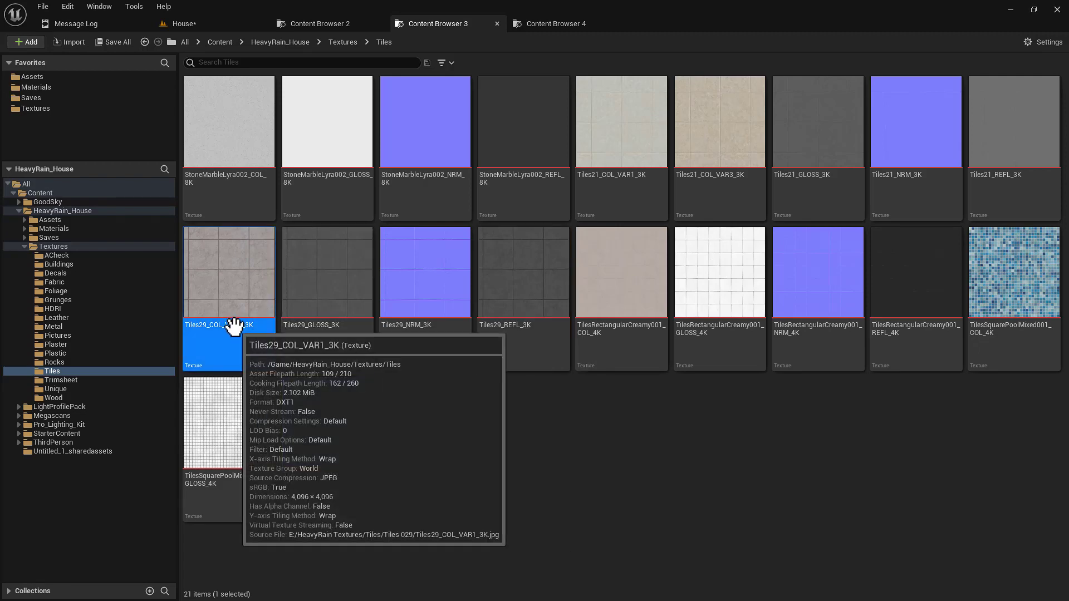
{"action": "left_click", "coordinate": [445, 329]}
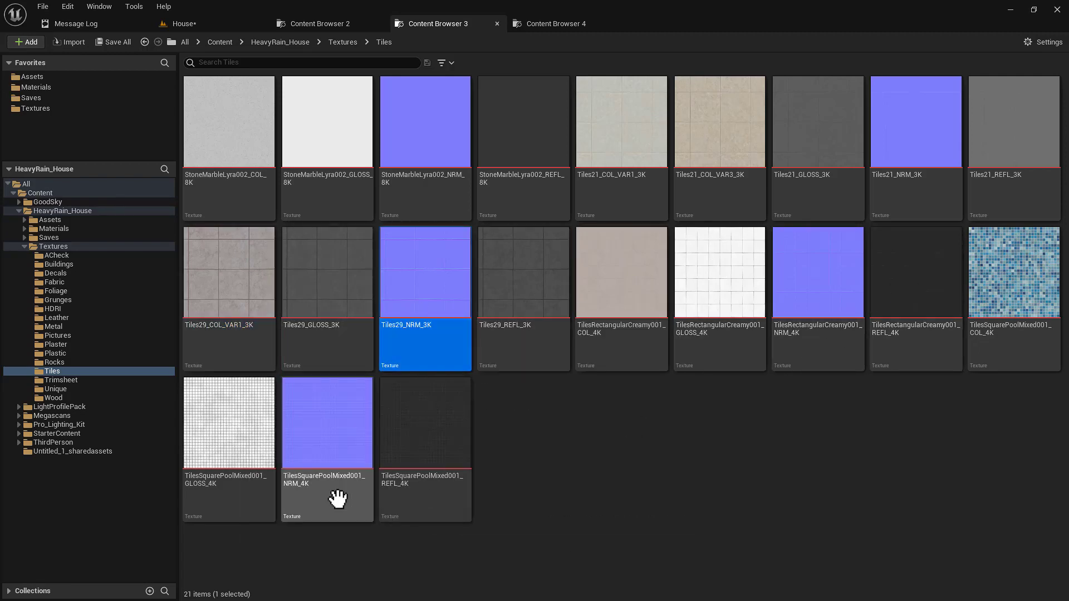
Step: Fly through the House level's living room and out above the roof to examine the tiling floor, ceiling and concrete surfaces
{"action": "left_click", "coordinate": [183, 27]}
{"action": "right_click_drag", "start_coordinate": [381, 347], "coordinate": [0, 339]}
{"action": "key", "text": "w"}
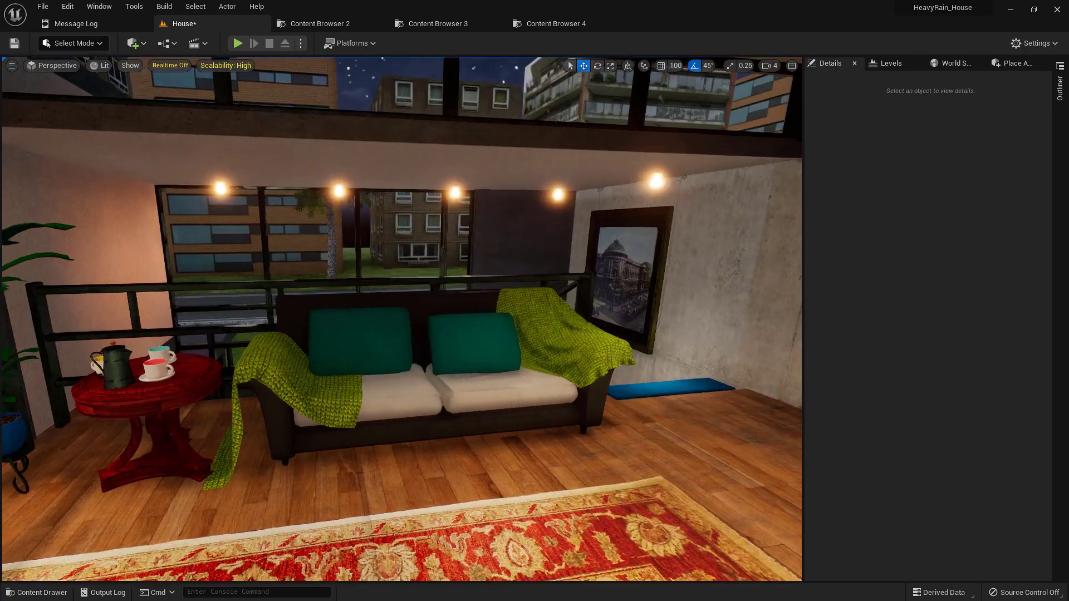
{"action": "right_click_drag", "start_coordinate": [463, 439], "coordinate": [389, 277]}
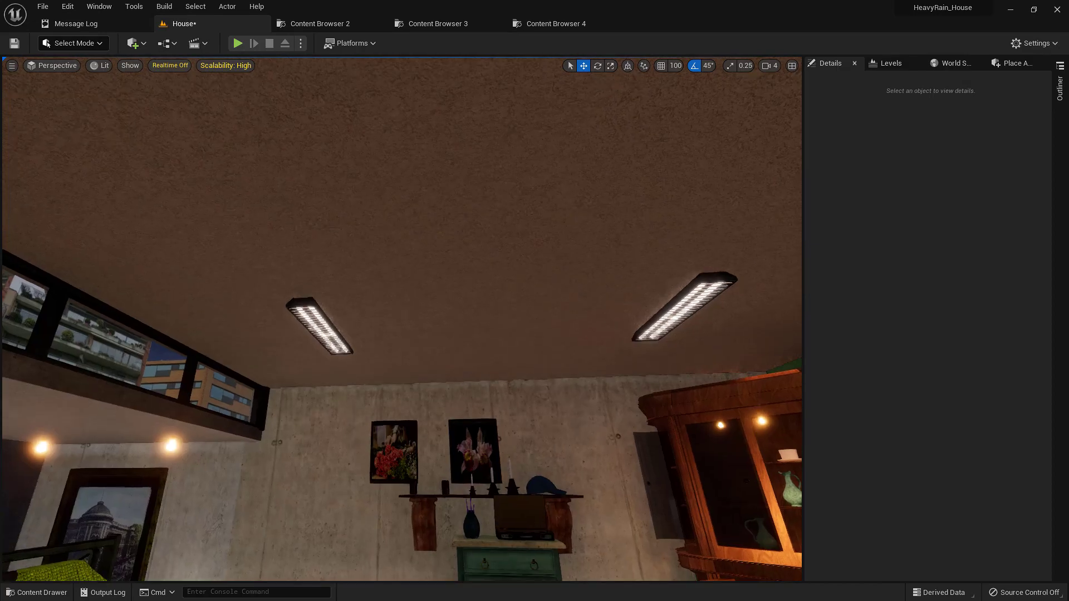
{"action": "right_click_drag", "start_coordinate": [377, 350], "coordinate": [671, 440]}
{"action": "right_click_drag", "start_coordinate": [475, 347], "coordinate": [474, 347]}
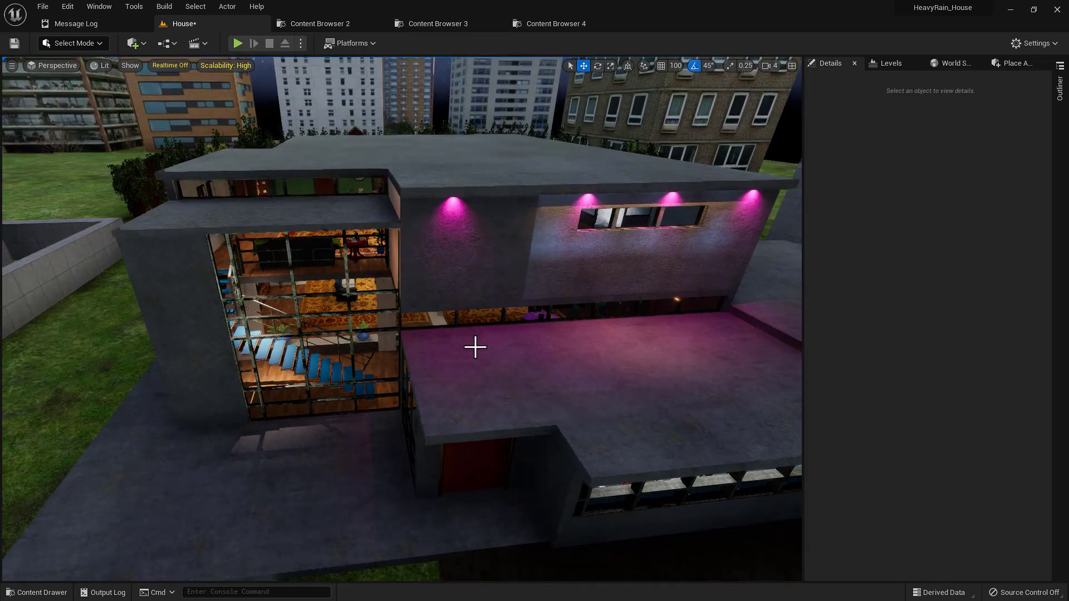
Step: Open Calculator and enter the multiplication 4 × 5
{"action": "key", "text": "super"}
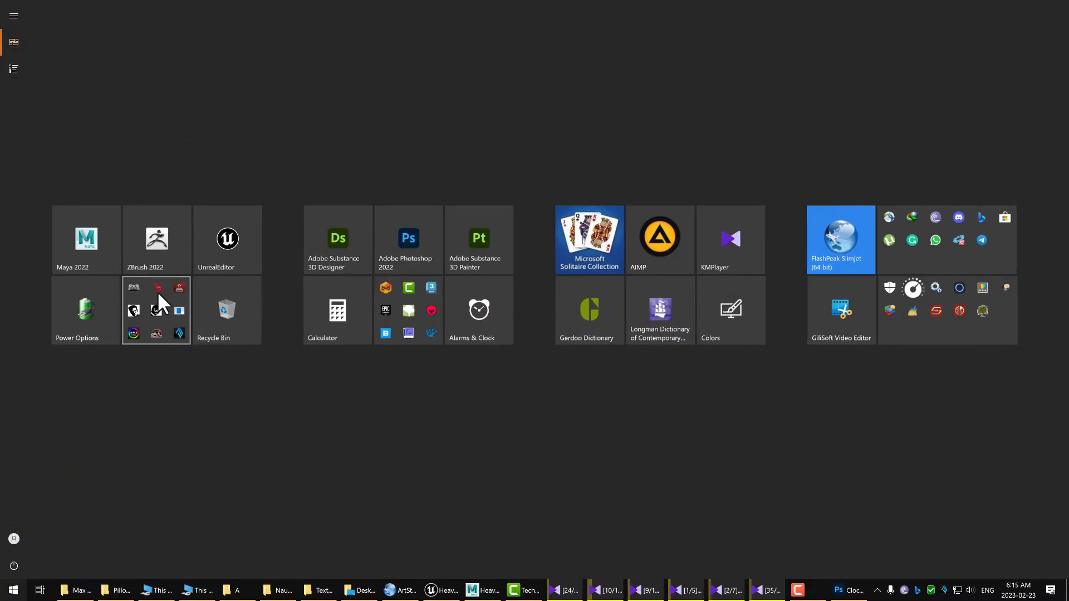
{"action": "left_click", "coordinate": [343, 308]}
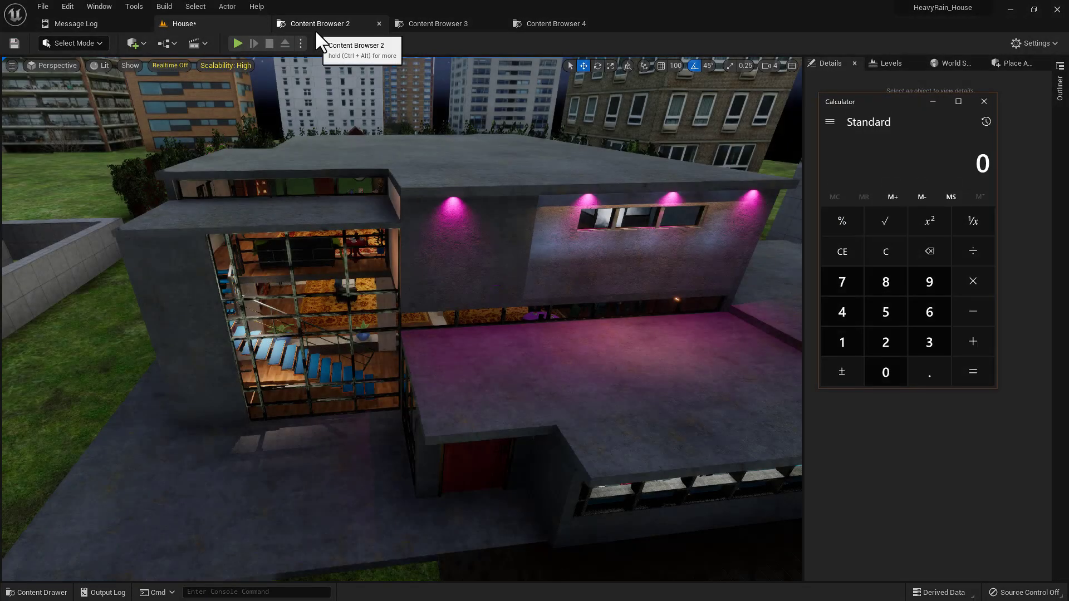
{"action": "type", "text": "4"}
{"action": "key", "text": "5"}
Step: Select the upper exterior wall block and inspect the texture parameters of its Wall_02_Ceiling_Out material instance
{"action": "left_click", "coordinate": [477, 246]}
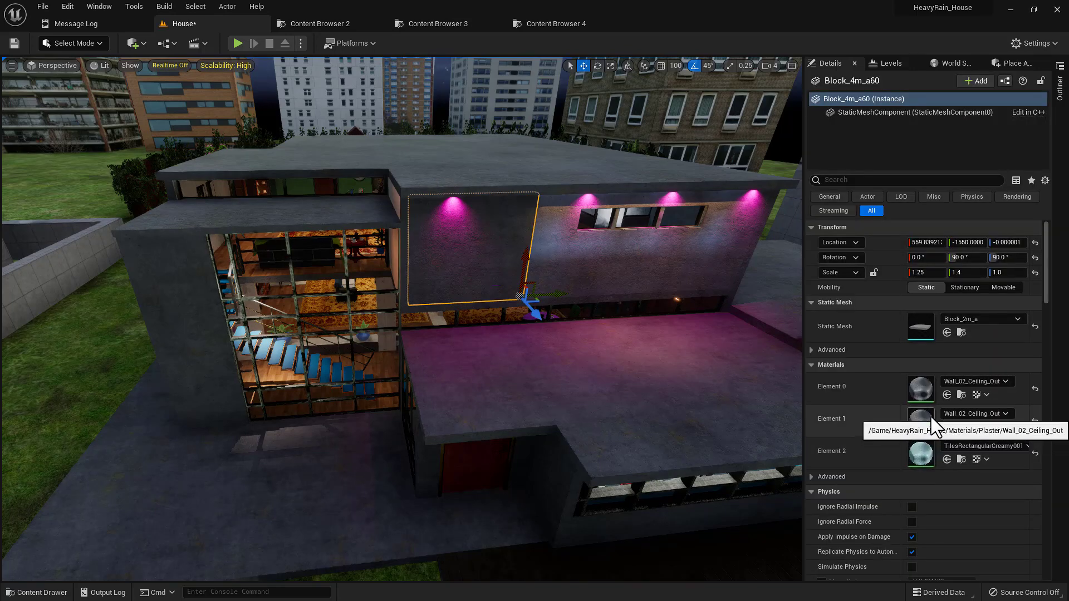
{"action": "double_click", "coordinate": [932, 418]}
{"action": "scroll", "coordinate": [857, 390], "scroll_direction": "down", "scroll_amount": 5}
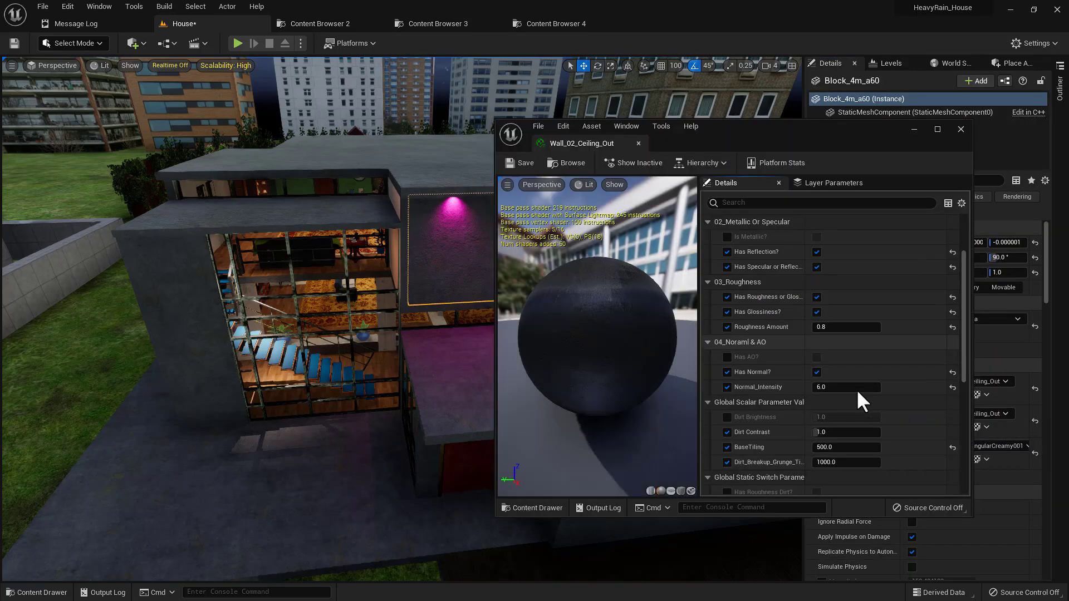
{"action": "scroll", "coordinate": [857, 392], "scroll_direction": "down", "scroll_amount": 5}
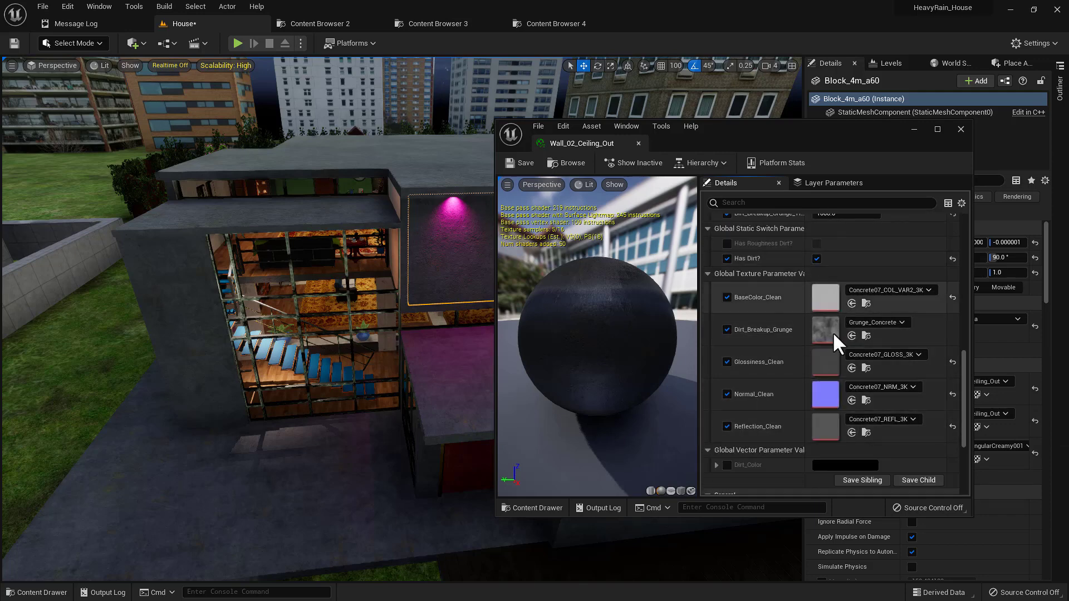
{"action": "left_click", "coordinate": [961, 129]}
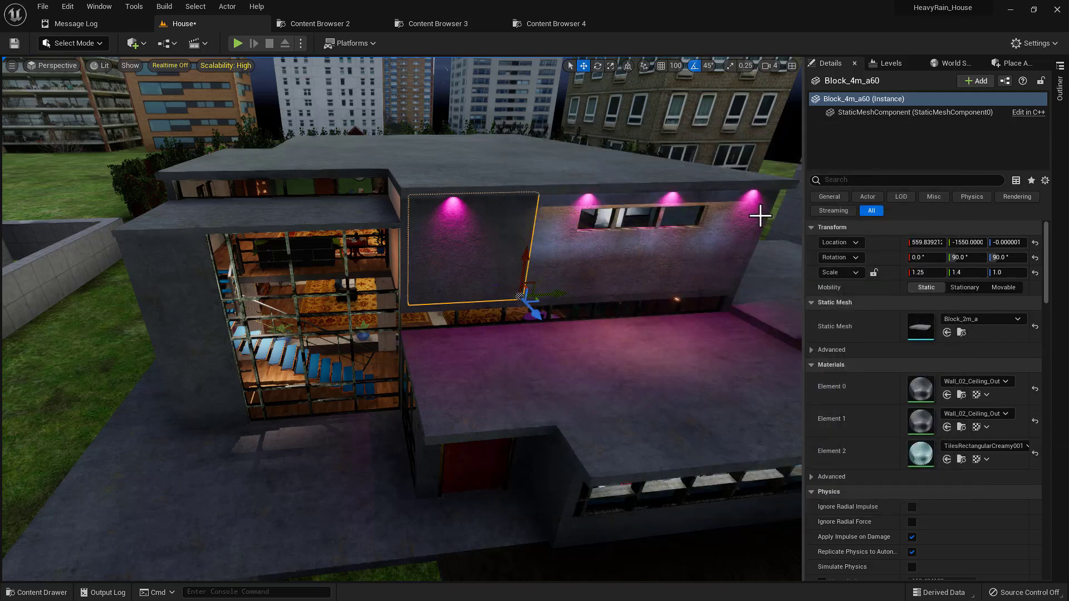
Step: Switch back to Calculator, compute the 4 × 5 multiplication and minimize the window
{"action": "key", "text": "alt+Tab"}
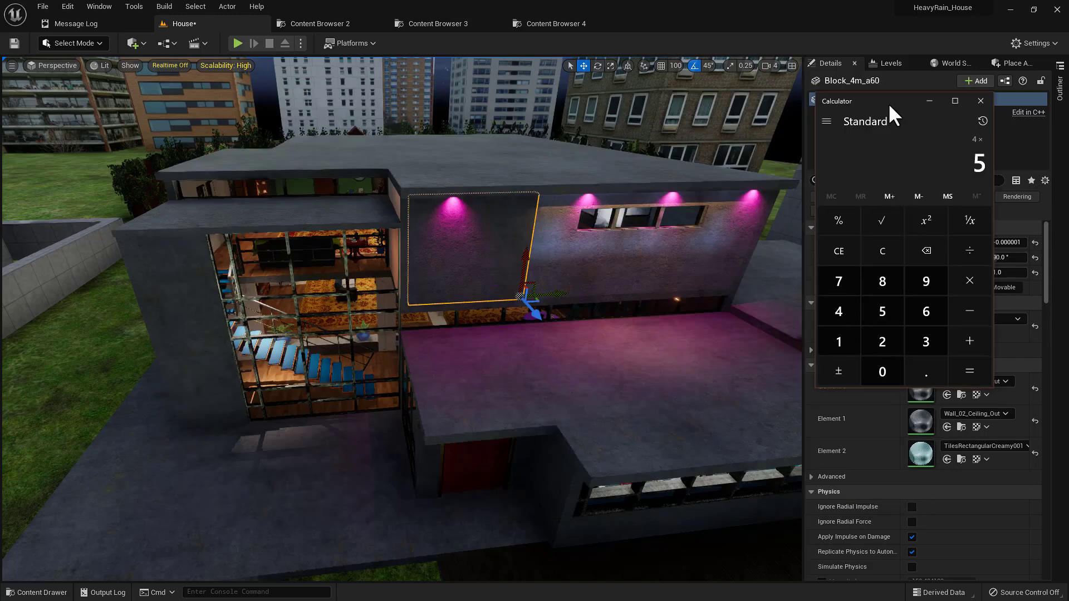
{"action": "left_click_drag", "start_coordinate": [896, 106], "coordinate": [857, 108]}
{"action": "key", "text": "Return"}
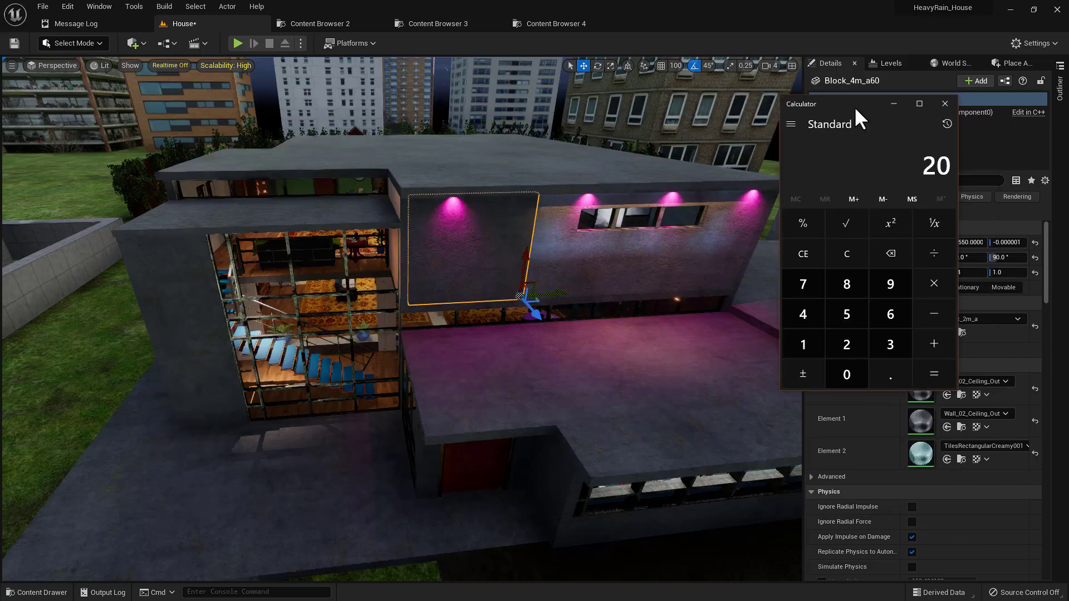
{"action": "left_click", "coordinate": [893, 106]}
Step: Open the selected wall block's Wall_02_Ceiling_Out material instance and inspect its BaseColor_Clean texture, Concrete07_COL_VAR2_3K, at full window size
{"action": "key", "text": "w"}
{"action": "right_click_drag", "start_coordinate": [448, 267], "coordinate": [406, 265]}
{"action": "key", "text": "s"}
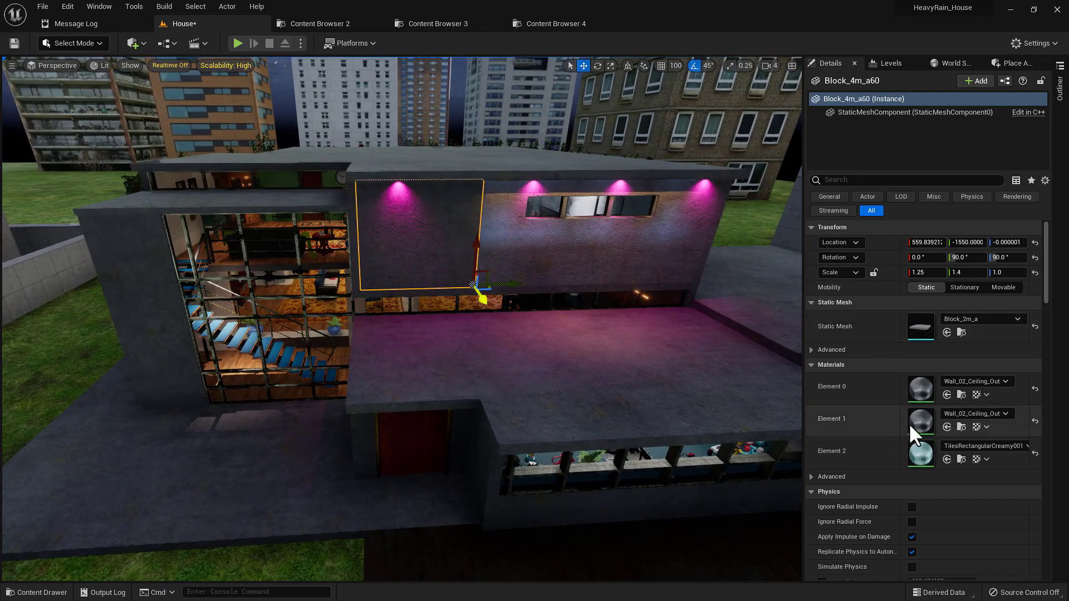
{"action": "double_click", "coordinate": [929, 421]}
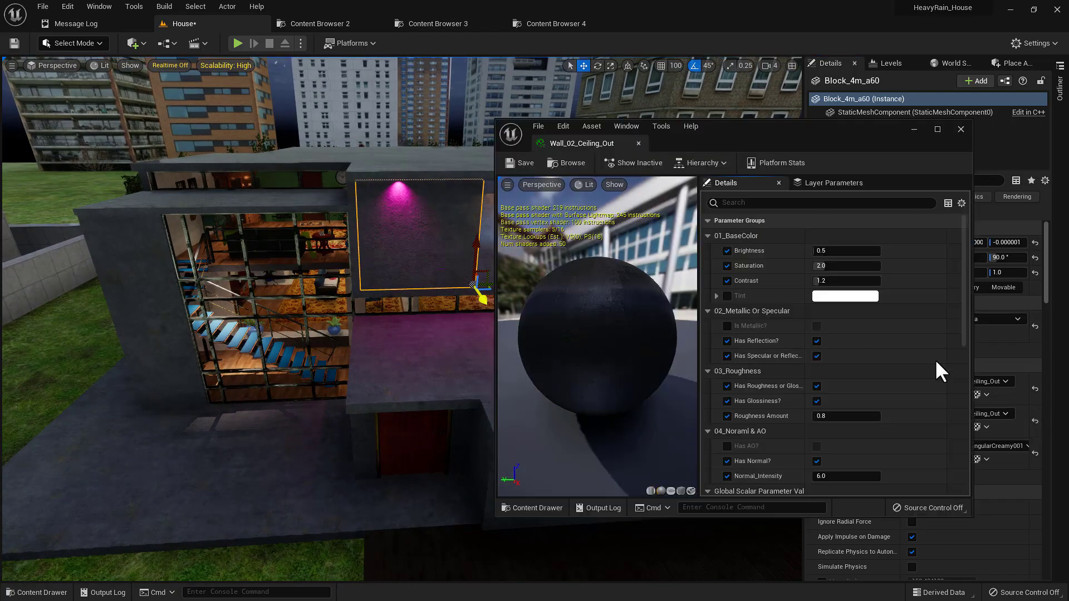
{"action": "scroll", "coordinate": [844, 395], "scroll_direction": "down", "scroll_amount": 10}
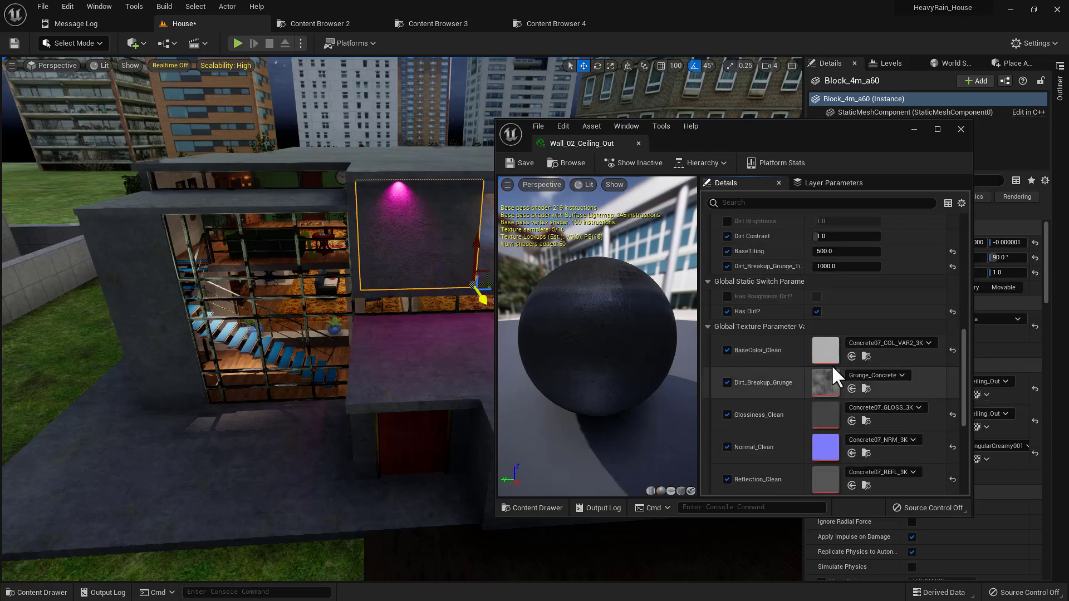
{"action": "double_click", "coordinate": [829, 354]}
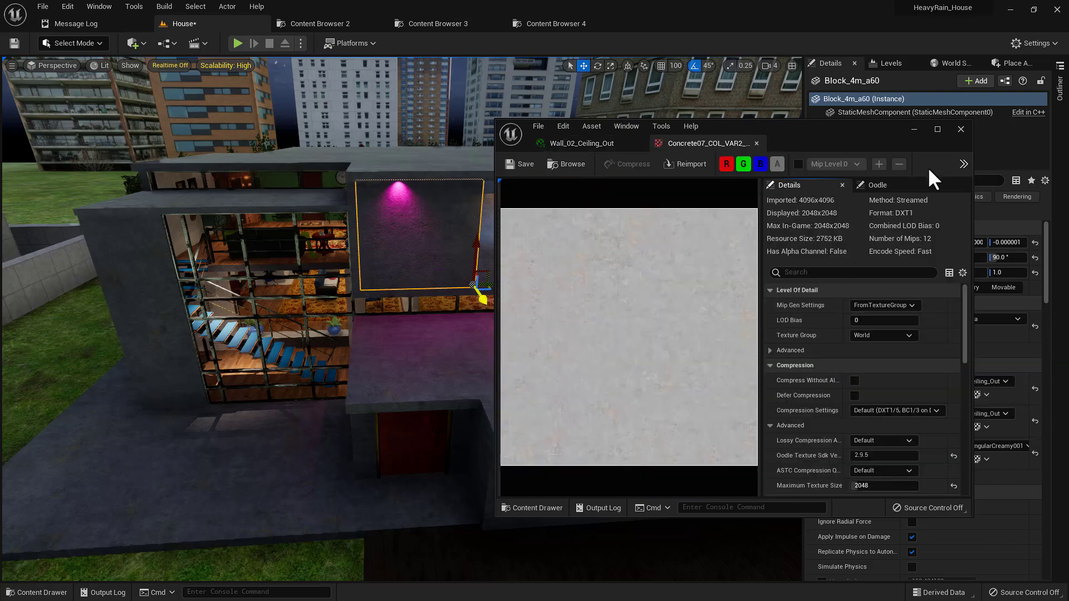
{"action": "left_click", "coordinate": [935, 130]}
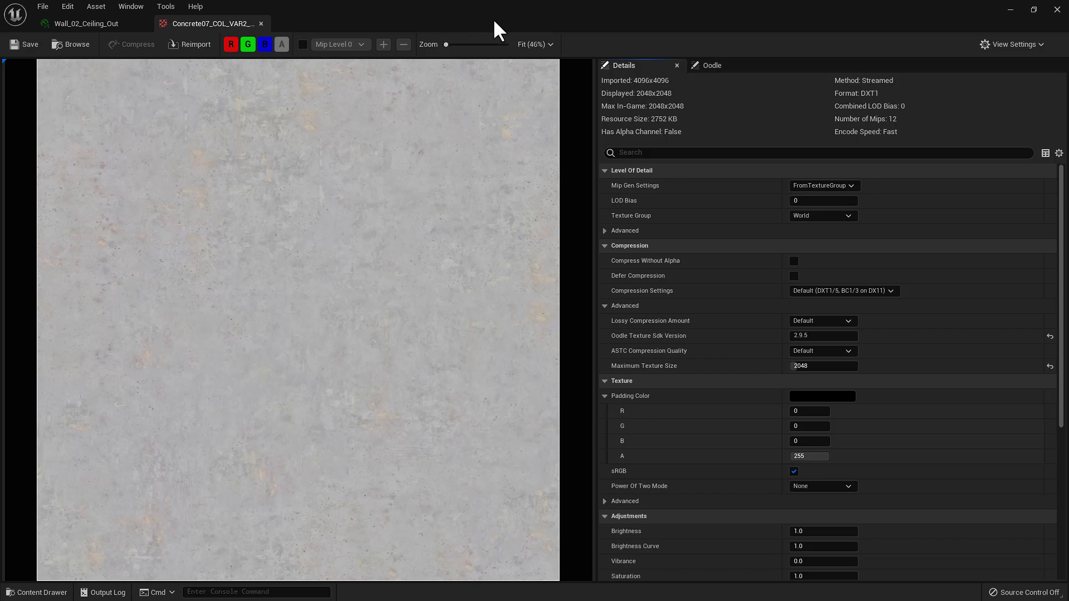
{"action": "left_click_drag", "start_coordinate": [496, 13], "coordinate": [734, 197]}
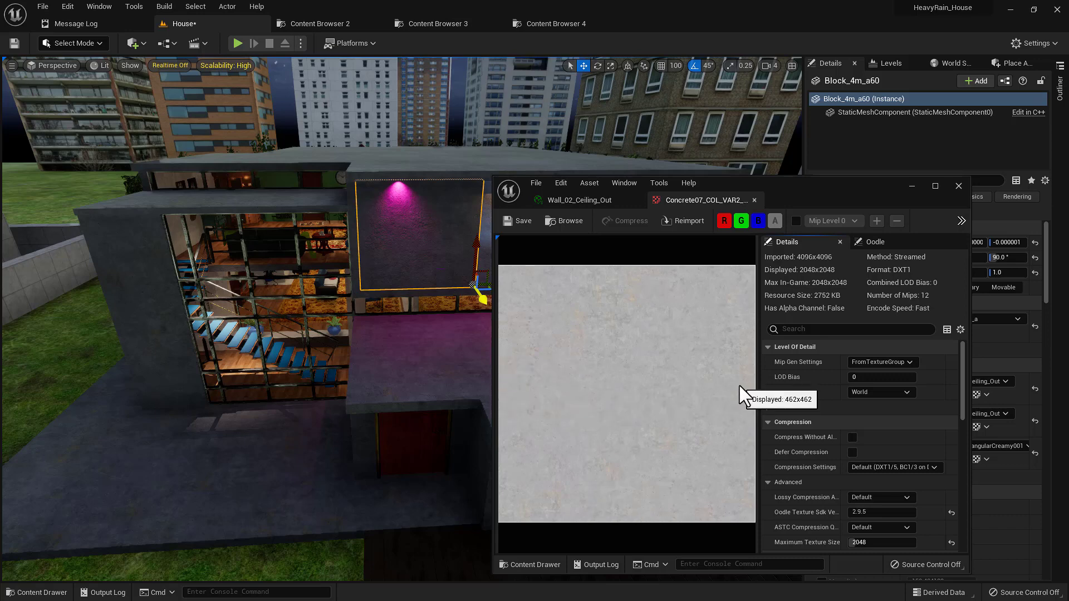
Step: Maximize the concrete texture editor again and zoom the texture preview to 40% to view the whole tile
{"action": "key", "text": "ctrl+alt+g"}
{"action": "key", "text": "Escape"}
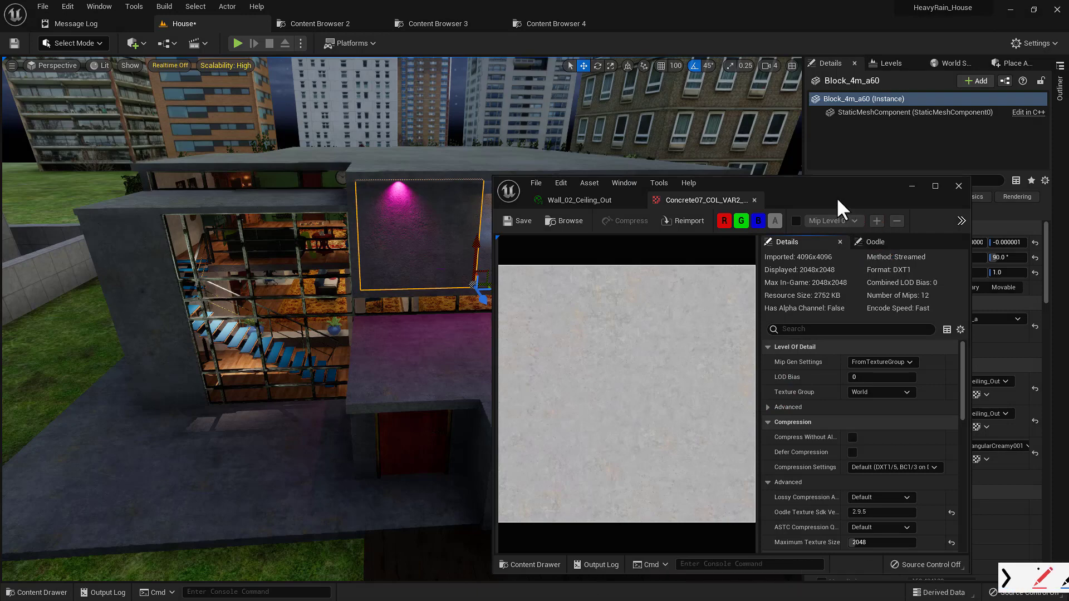
{"action": "left_click_drag", "start_coordinate": [836, 198], "coordinate": [783, 178]}
{"action": "double_click", "coordinate": [783, 178]}
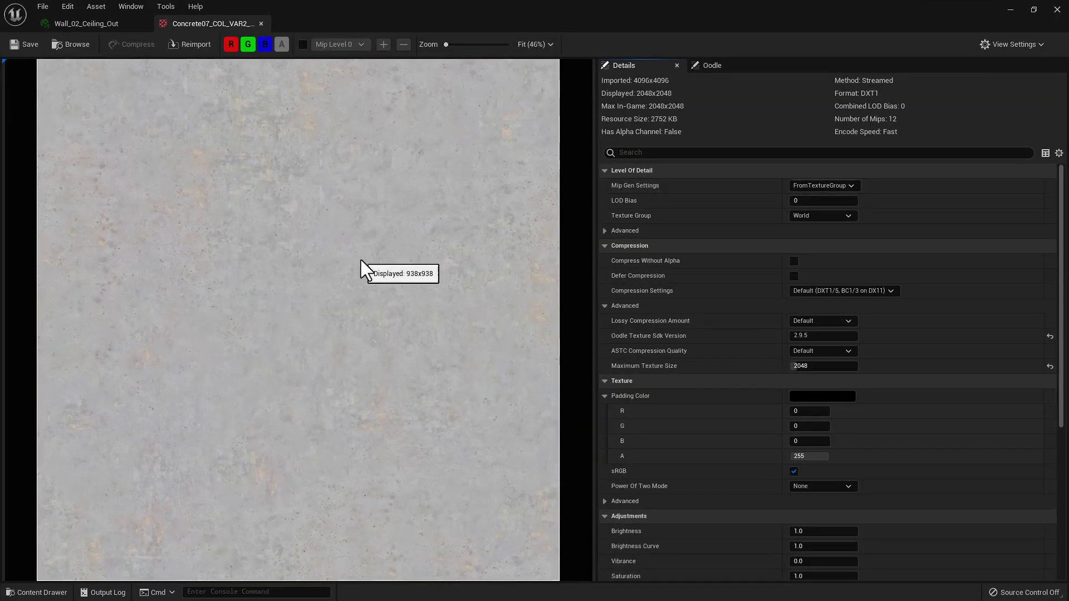
{"action": "scroll", "coordinate": [361, 260], "scroll_direction": "down", "scroll_amount": 1}
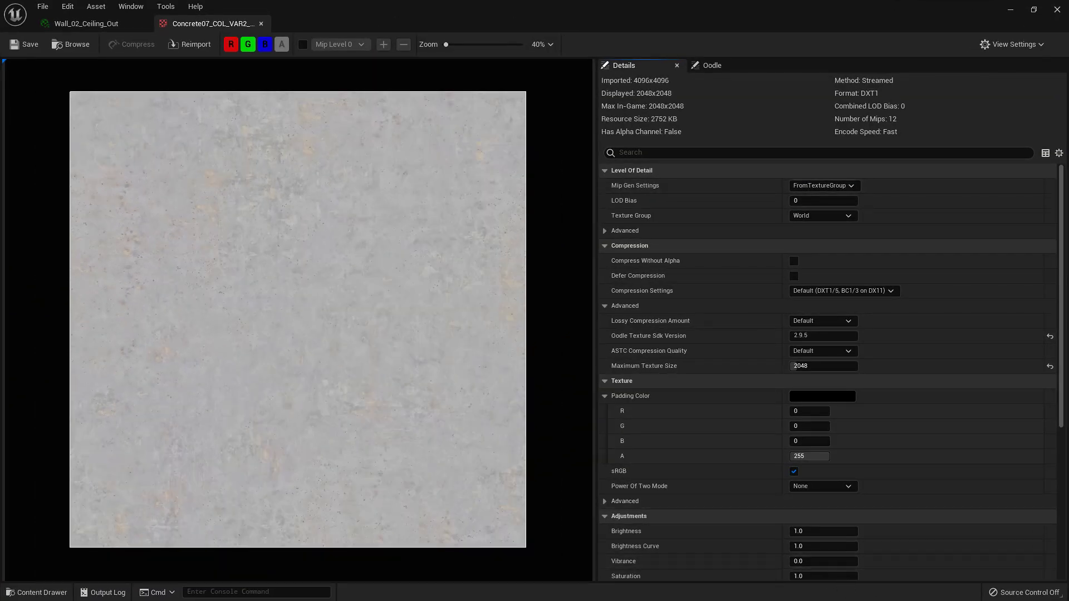
Step: Launch the screen annotation tool, divide the concrete texture into four quadrants labelled A, B, C and D, and clear the drawing
{"action": "key", "text": "super"}
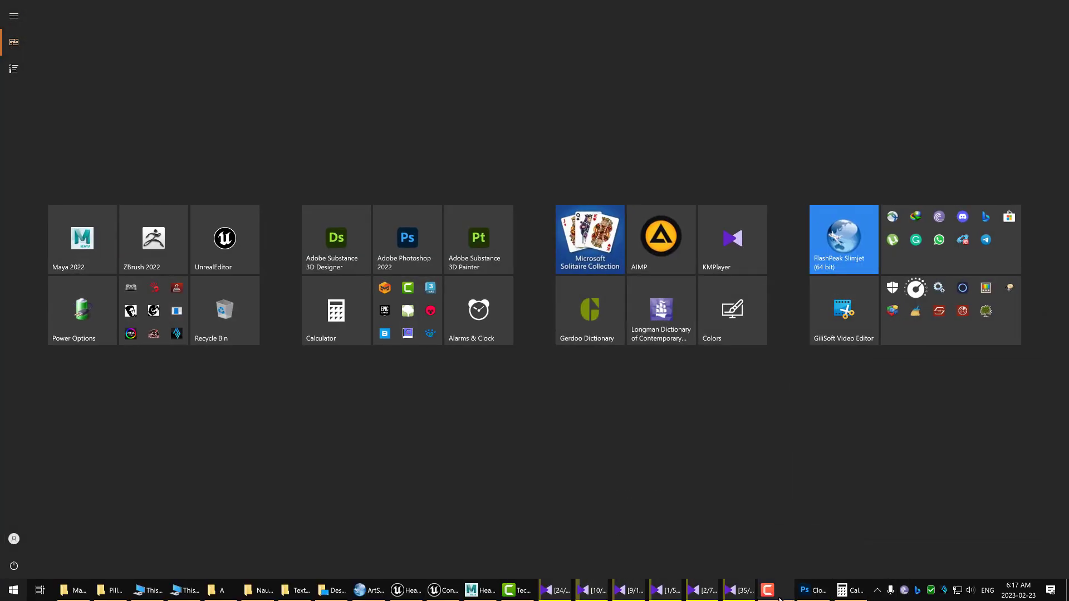
{"action": "left_click", "coordinate": [877, 589]}
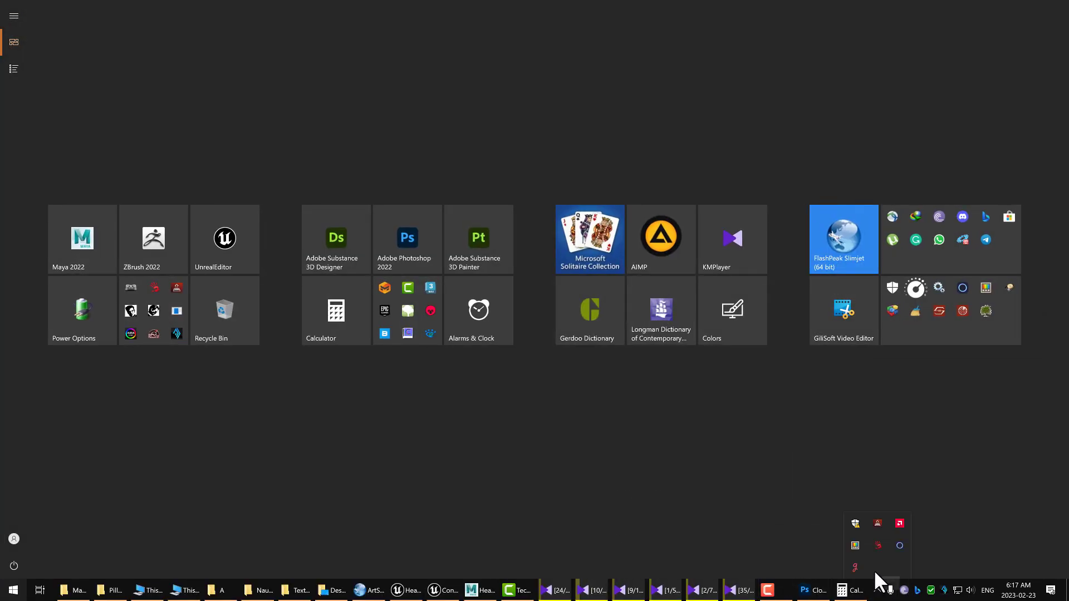
{"action": "left_click", "coordinate": [855, 567]}
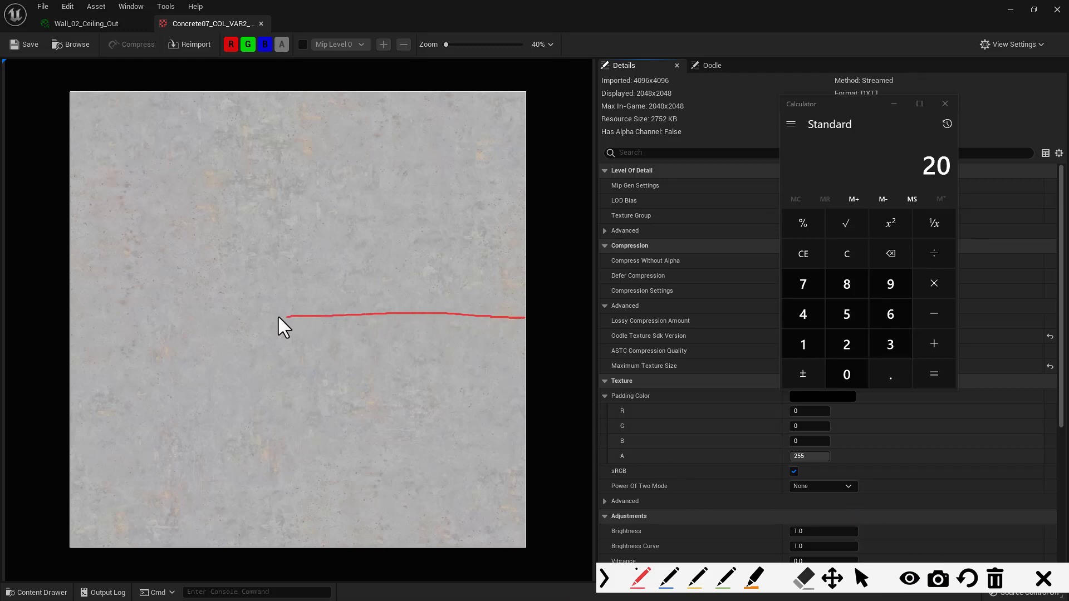
{"action": "left_click_drag", "start_coordinate": [278, 317], "coordinate": [121, 318]}
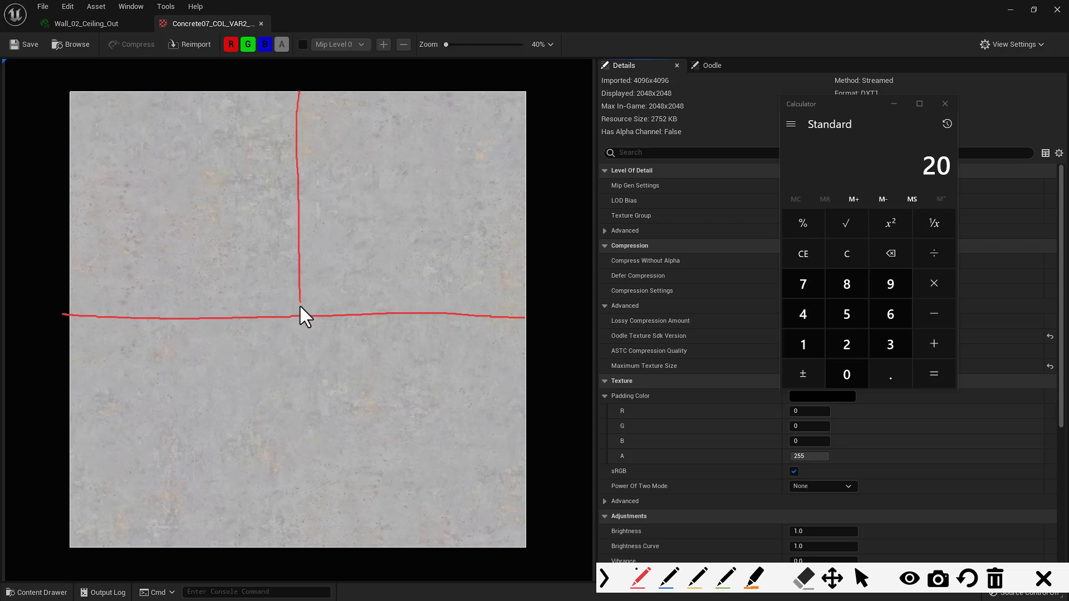
{"action": "left_click_drag", "start_coordinate": [308, 438], "coordinate": [313, 526]}
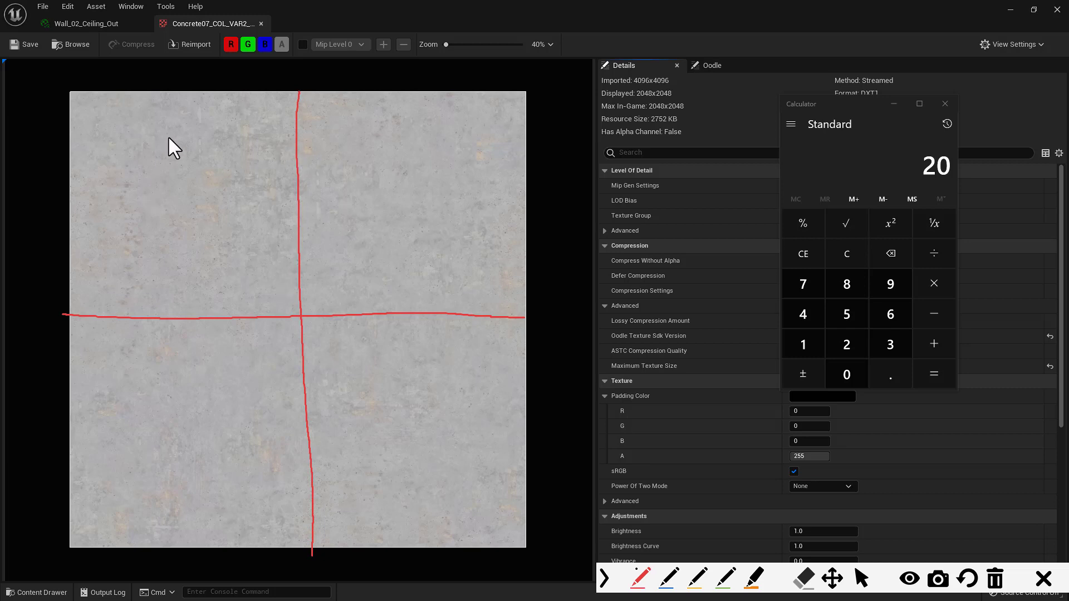
{"action": "left_click_drag", "start_coordinate": [170, 138], "coordinate": [144, 221]}
{"action": "left_click_drag", "start_coordinate": [175, 137], "coordinate": [189, 224]}
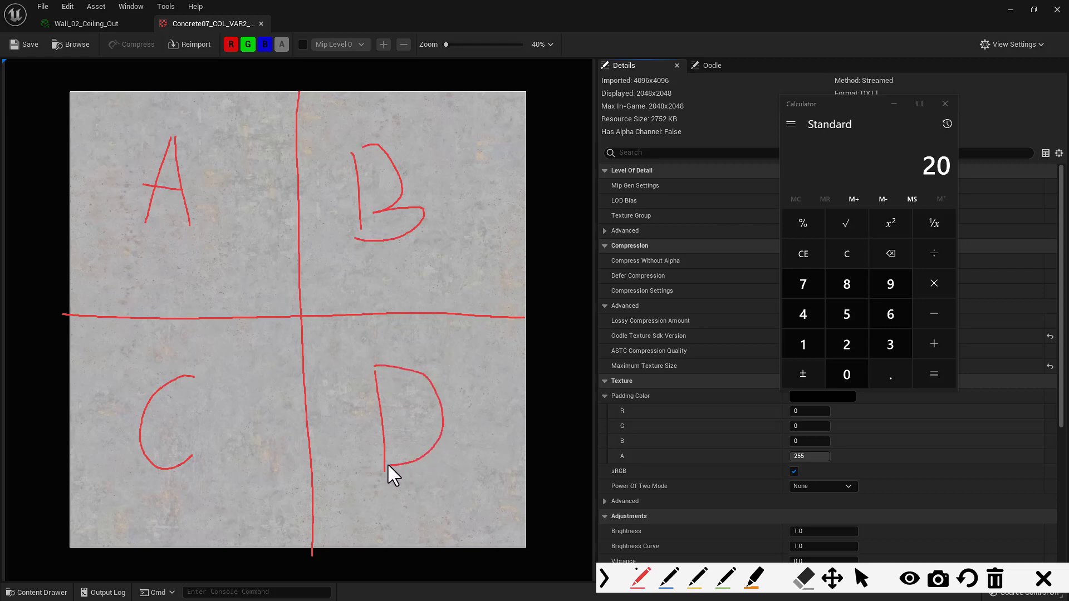
{"action": "key", "text": "Escape"}
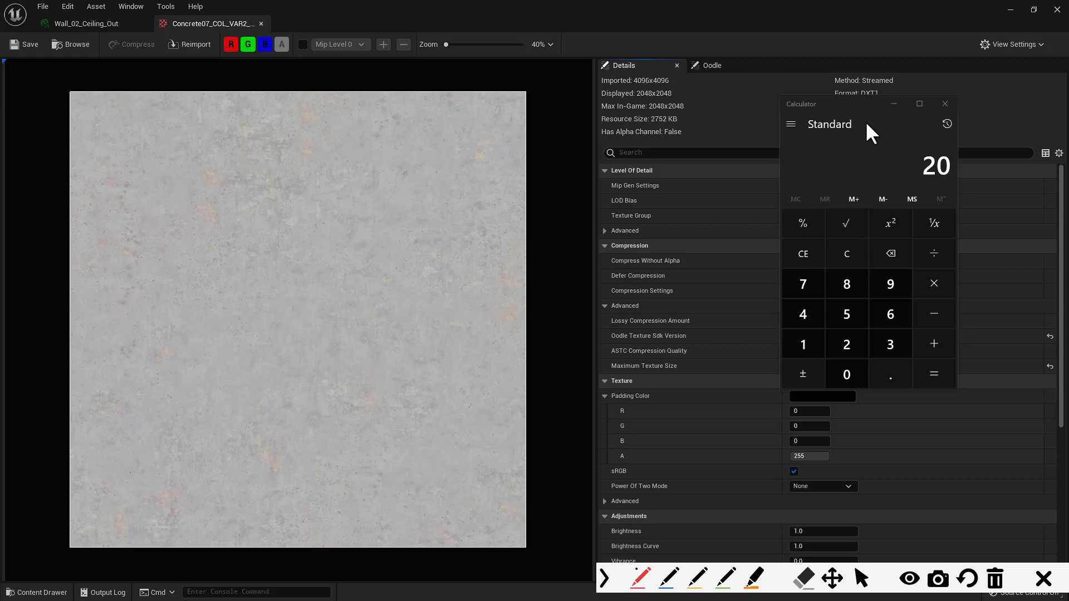
Step: Compute 20 ÷ 4 in Calculator and close it
{"action": "left_click_drag", "start_coordinate": [863, 105], "coordinate": [851, 92]}
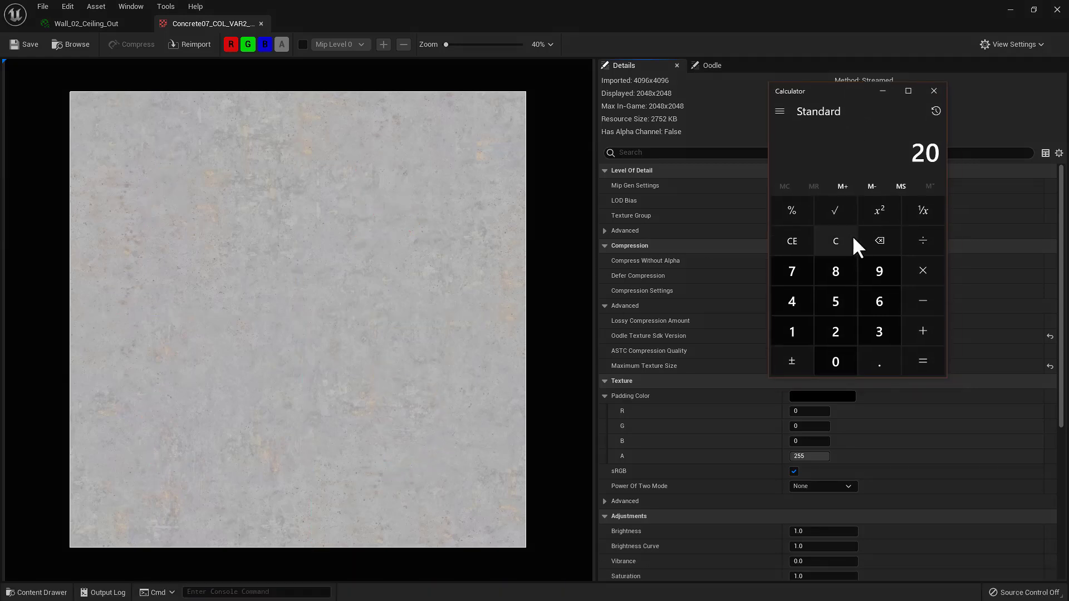
{"action": "left_click_drag", "start_coordinate": [910, 155], "coordinate": [952, 158]}
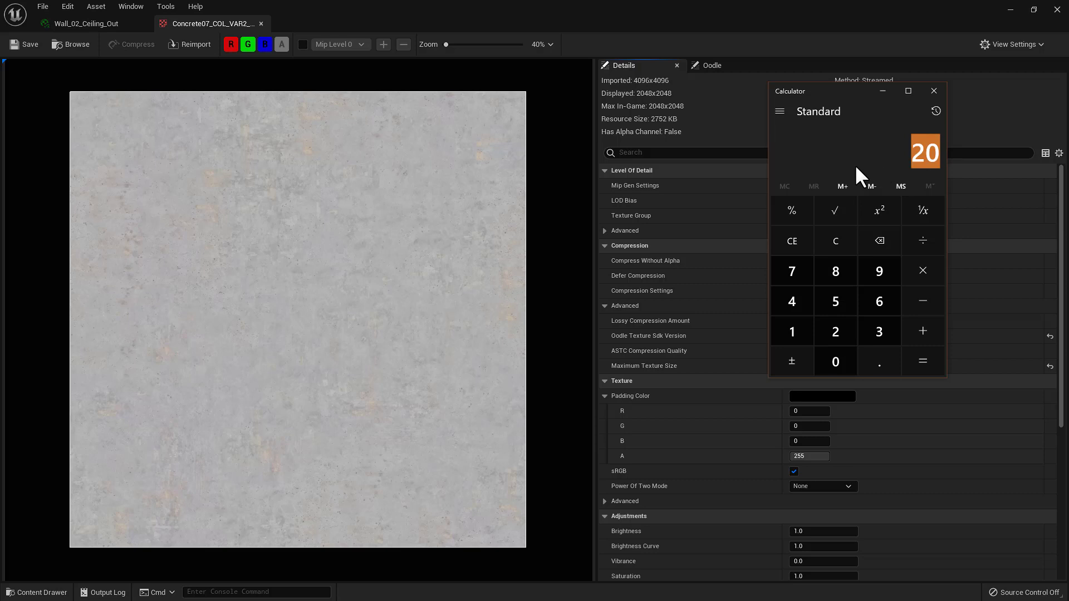
{"action": "type", "text": "5"}
{"action": "key", "text": "BackSpace"}
{"action": "type", "text": "20"}
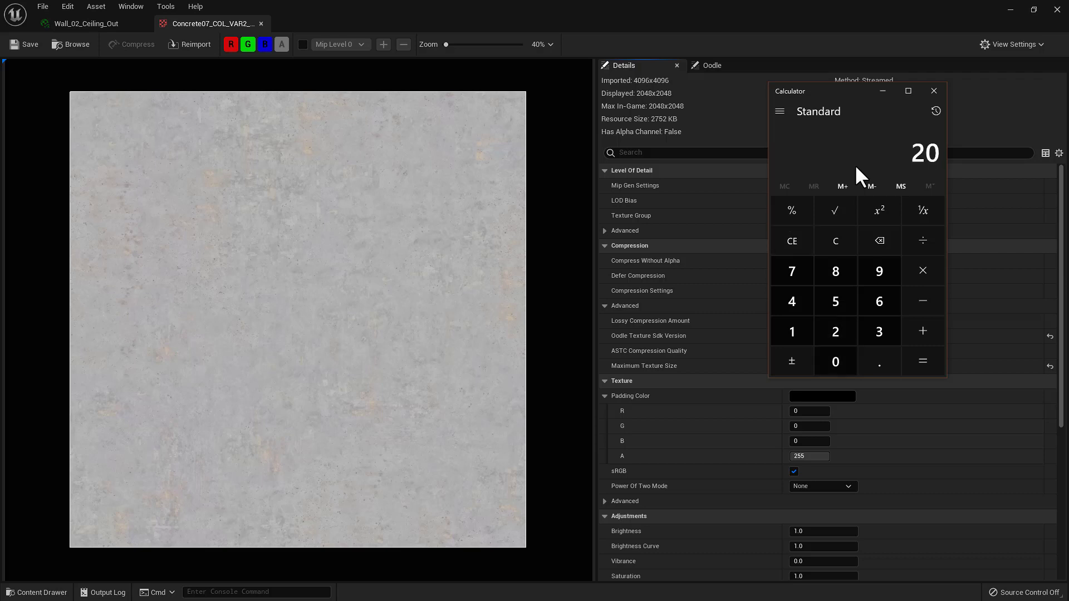
{"action": "type", "text": "/4"}
{"action": "key", "text": "Return"}
{"action": "left_click", "coordinate": [933, 91]}
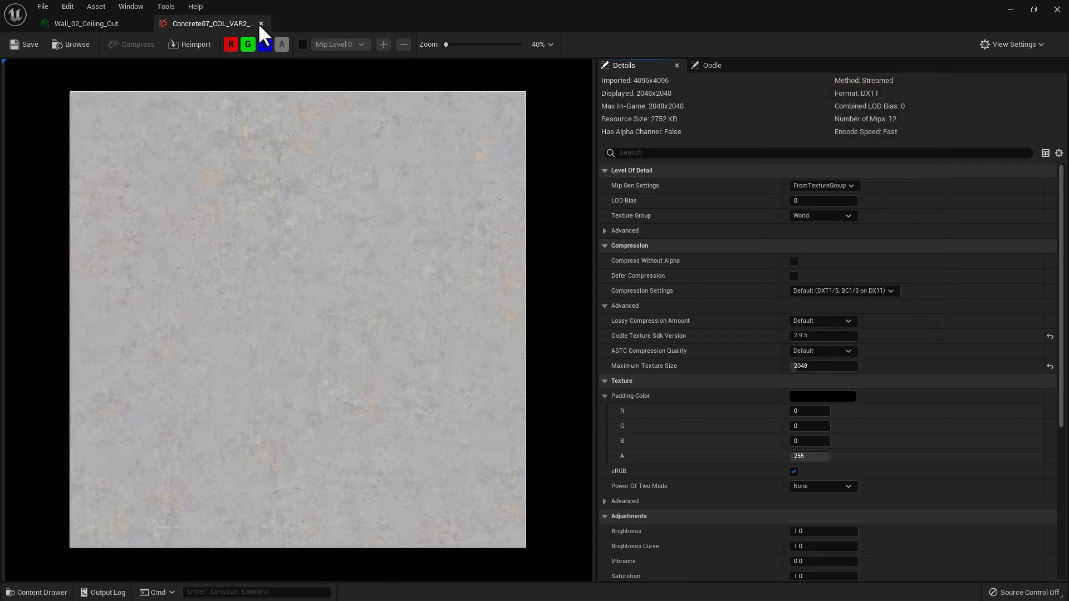
Step: Close the concrete texture and Wall_02_Ceiling_Out editors, deselect the wall block and fly into the house's living room
{"action": "left_click", "coordinate": [260, 23]}
{"action": "left_click", "coordinate": [143, 24]}
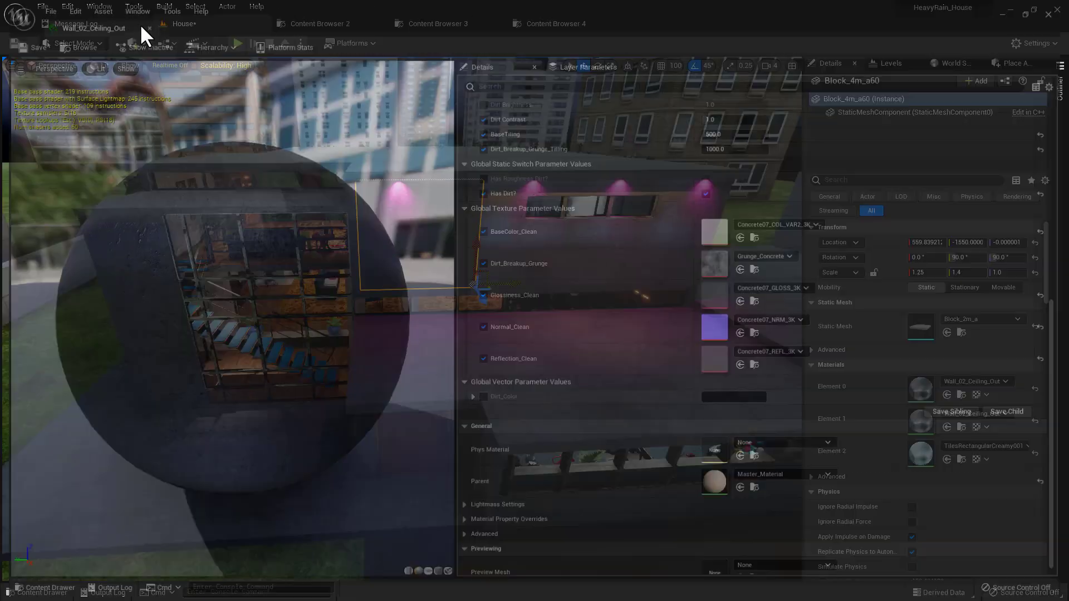
{"action": "right_click_drag", "start_coordinate": [444, 356], "coordinate": [408, 341]}
{"action": "key", "text": "w"}
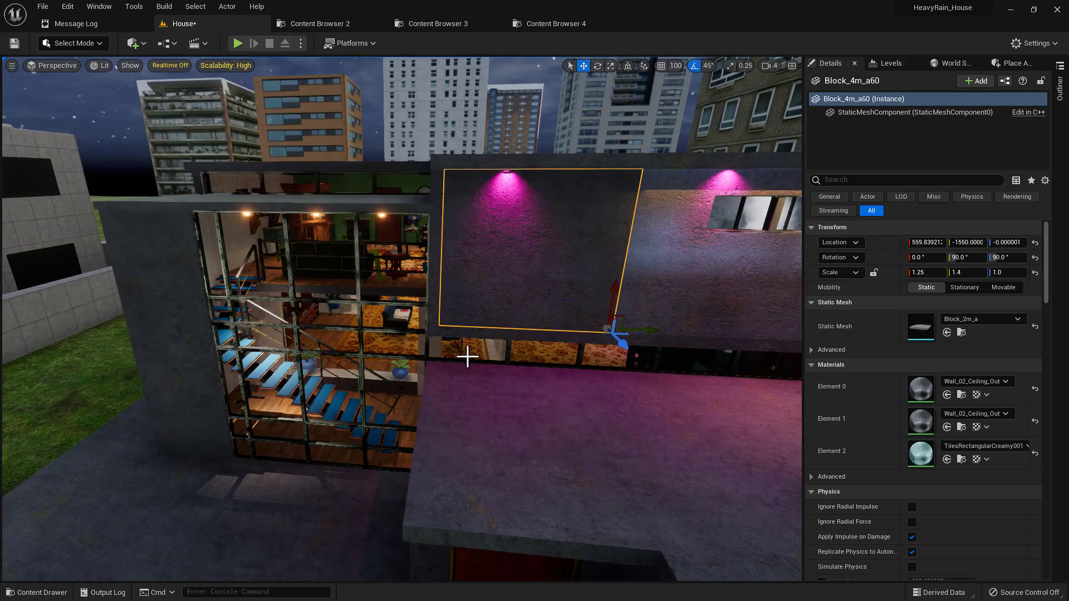
{"action": "right_click_drag", "start_coordinate": [497, 377], "coordinate": [306, 253]}
{"action": "key", "text": "w"}
{"action": "key", "text": "Escape"}
{"action": "key", "text": "w"}
{"action": "key", "text": "w"}
{"action": "key", "text": "w"}
{"action": "right_click_drag", "start_coordinate": [310, 385], "coordinate": [265, 391]}
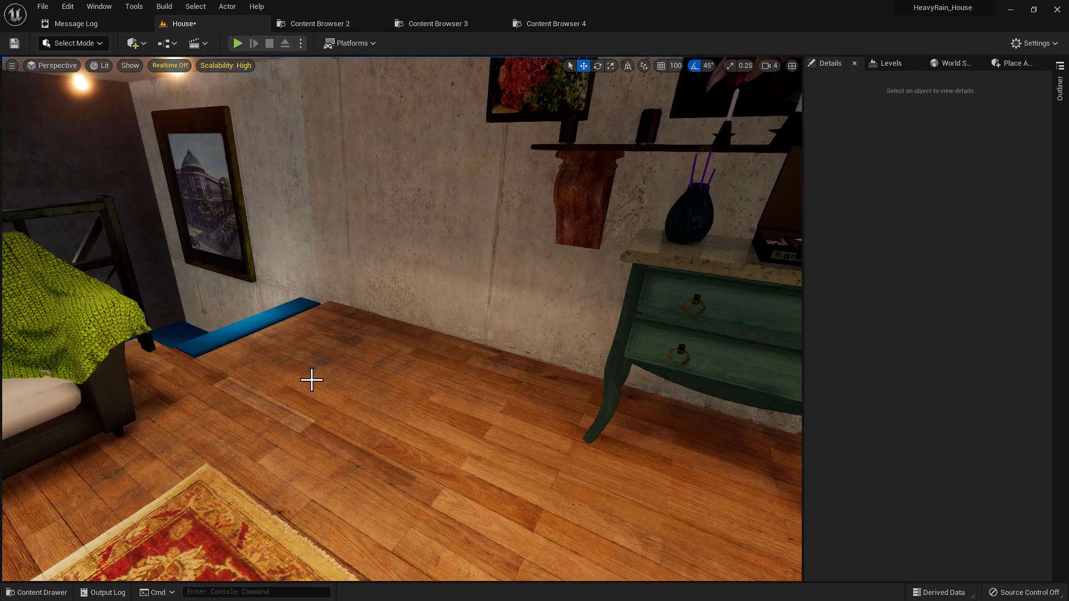
Step: Examine the living room's tiling wood floor, concrete wall and ceiling, and fly out to the lawn to view the lit facade
{"action": "right_click_drag", "start_coordinate": [345, 396], "coordinate": [436, 374]}
{"action": "key", "text": "s"}
{"action": "key", "text": "w"}
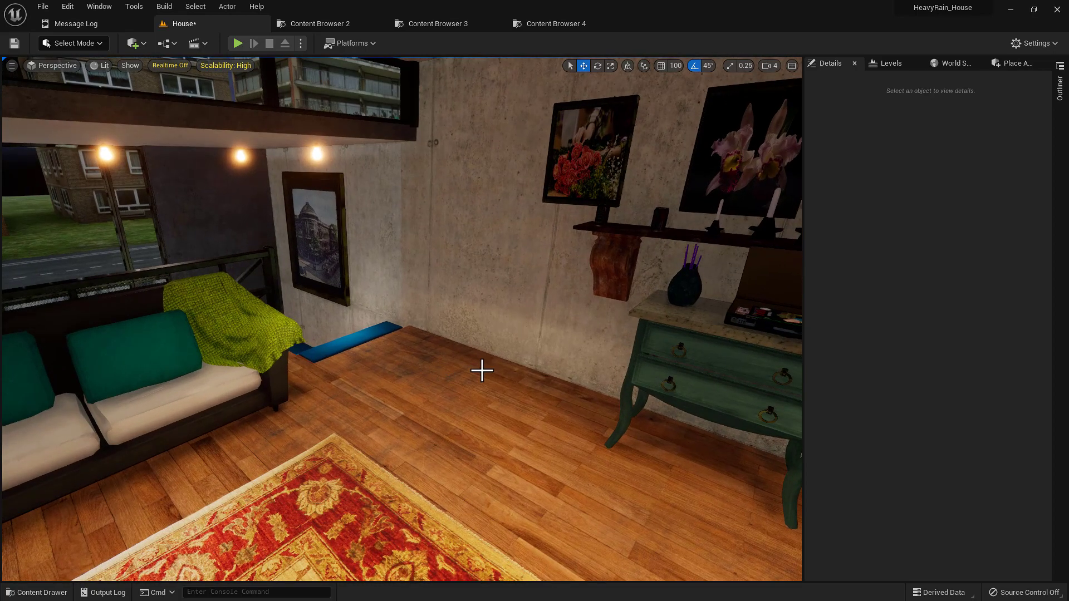
{"action": "key", "text": "s"}
{"action": "right_click_drag", "start_coordinate": [448, 208], "coordinate": [382, 186]}
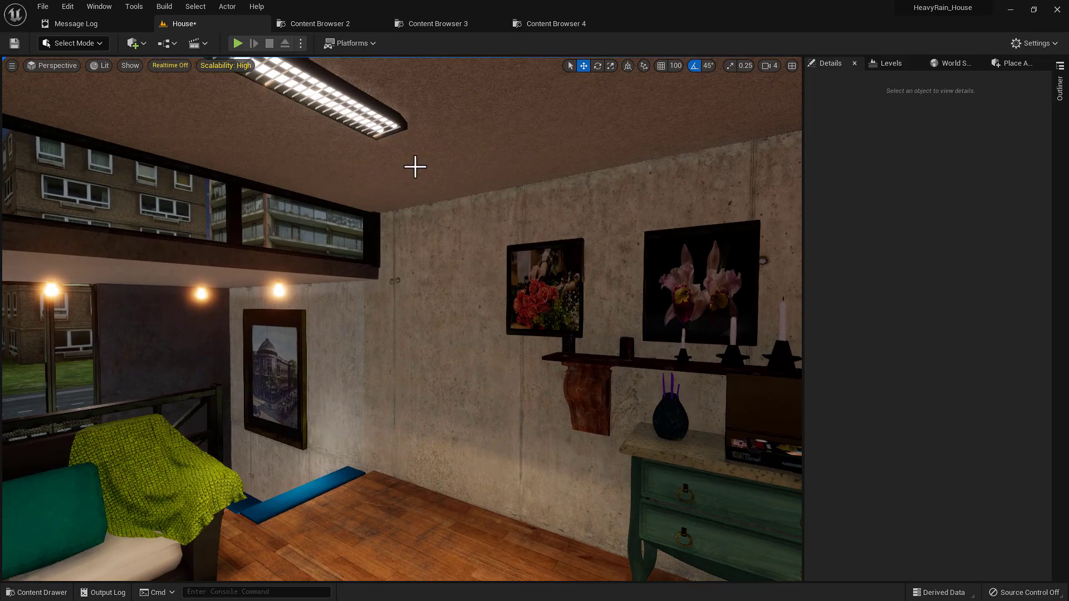
{"action": "right_click_drag", "start_coordinate": [310, 515], "coordinate": [310, 515]}
{"action": "key", "text": "w"}
{"action": "right_click_drag", "start_coordinate": [428, 426], "coordinate": [432, 430]}
{"action": "key", "text": "w"}
{"action": "key", "text": "s"}
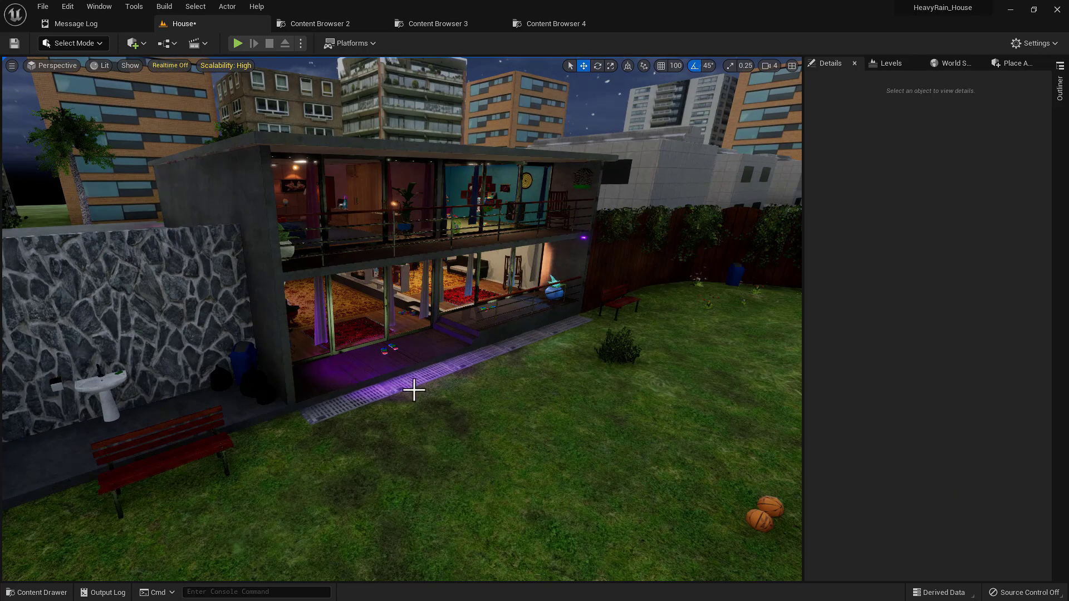
Step: Switch to the video player and show the Trim Sheet UV Mapping Tips tutorial in full screen
{"action": "key", "text": "alt+Tab"}
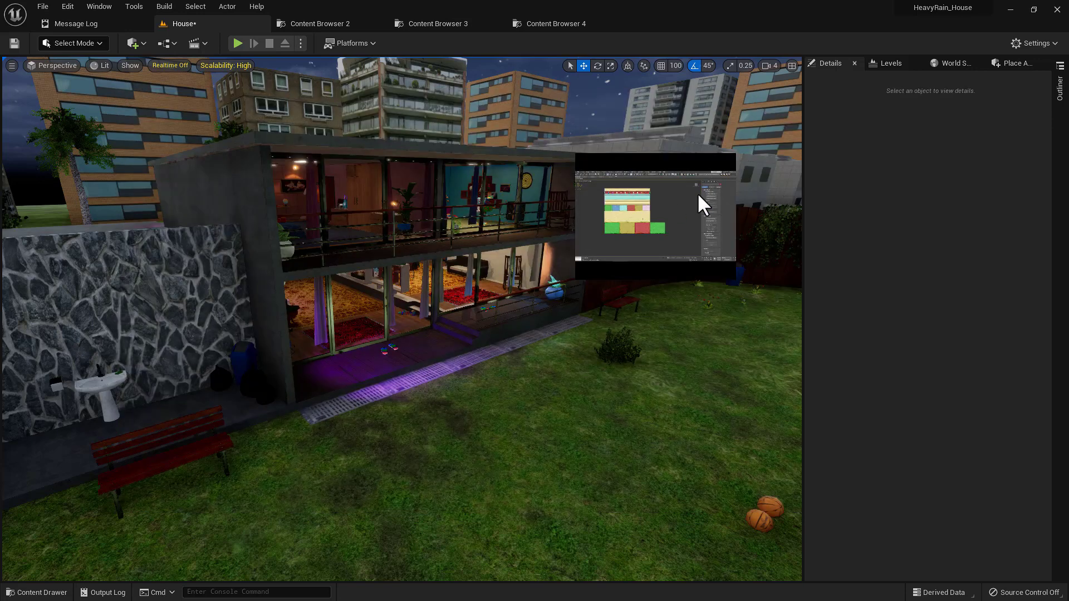
{"action": "double_click", "coordinate": [646, 219]}
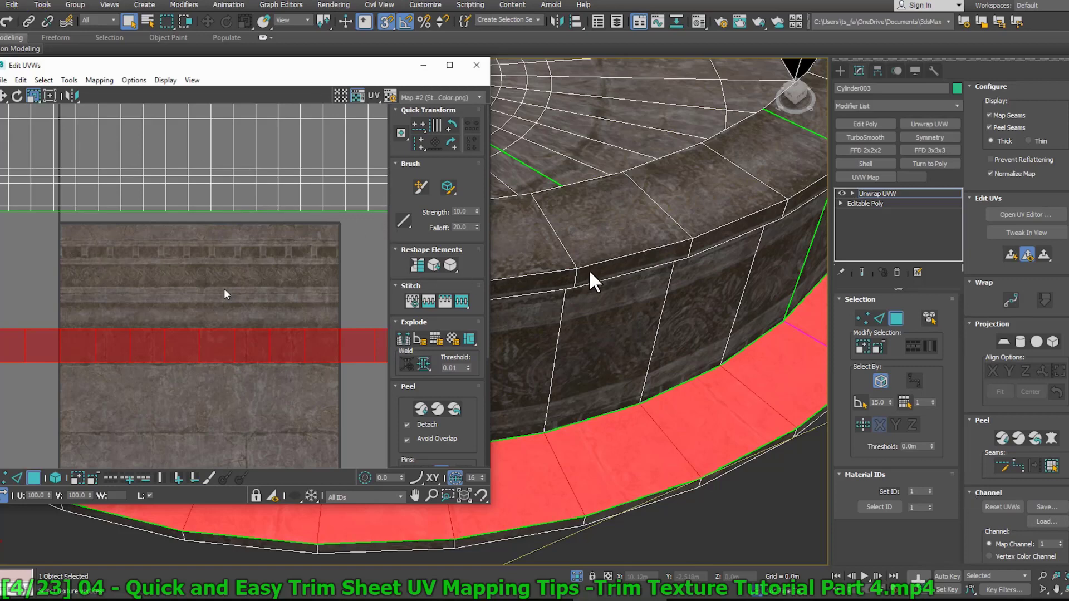
{"action": "double_click", "coordinate": [574, 224]}
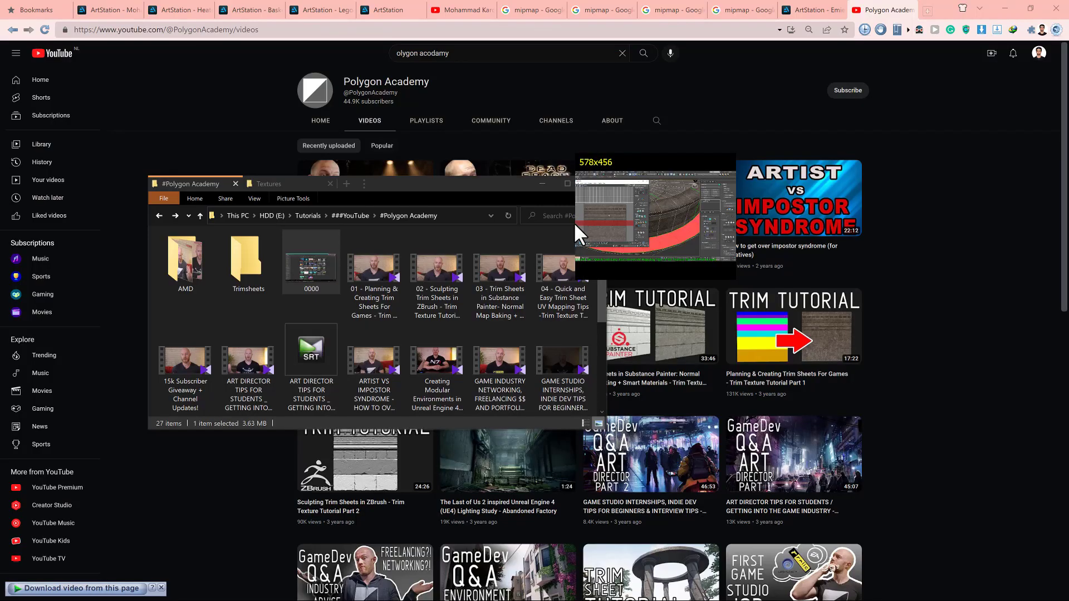
{"action": "double_click", "coordinate": [720, 218]}
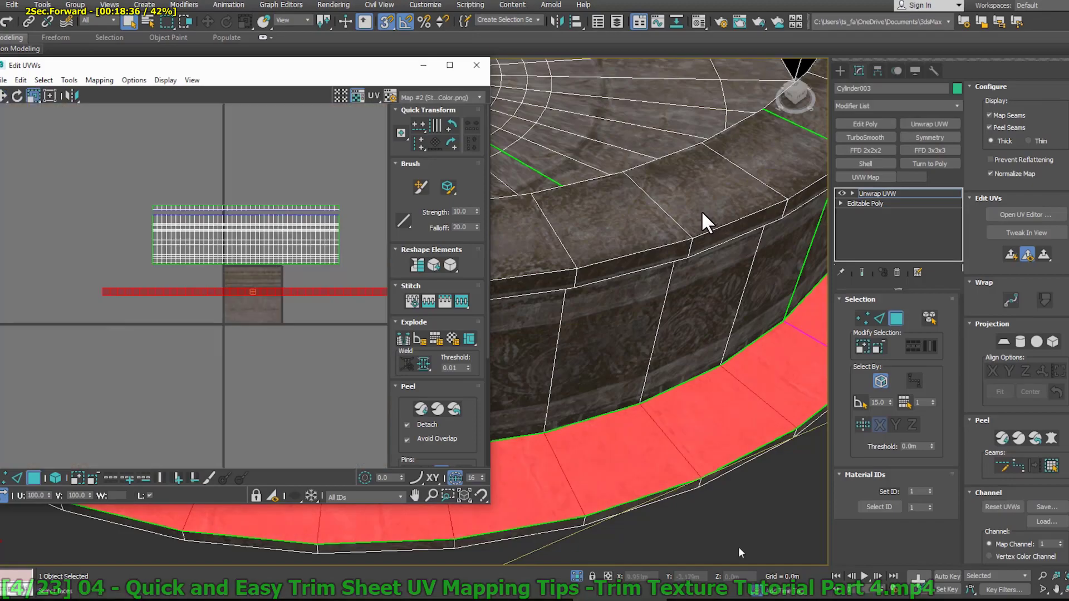
Step: Skip forward in the trim sheet UV mapping tutorial to about the 19-minute mark and leave full screen
{"action": "key", "text": "Right"}
{"action": "key", "text": "Right"}
{"action": "key", "text": "Right"}
{"action": "key", "text": "Right"}
{"action": "key", "text": "Right"}
{"action": "key", "text": "Right"}
{"action": "key", "text": "Right"}
{"action": "key", "text": "Right"}
{"action": "key", "text": "Right"}
{"action": "key", "text": "Right"}
{"action": "key", "text": "Right"}
{"action": "key", "text": "Right"}
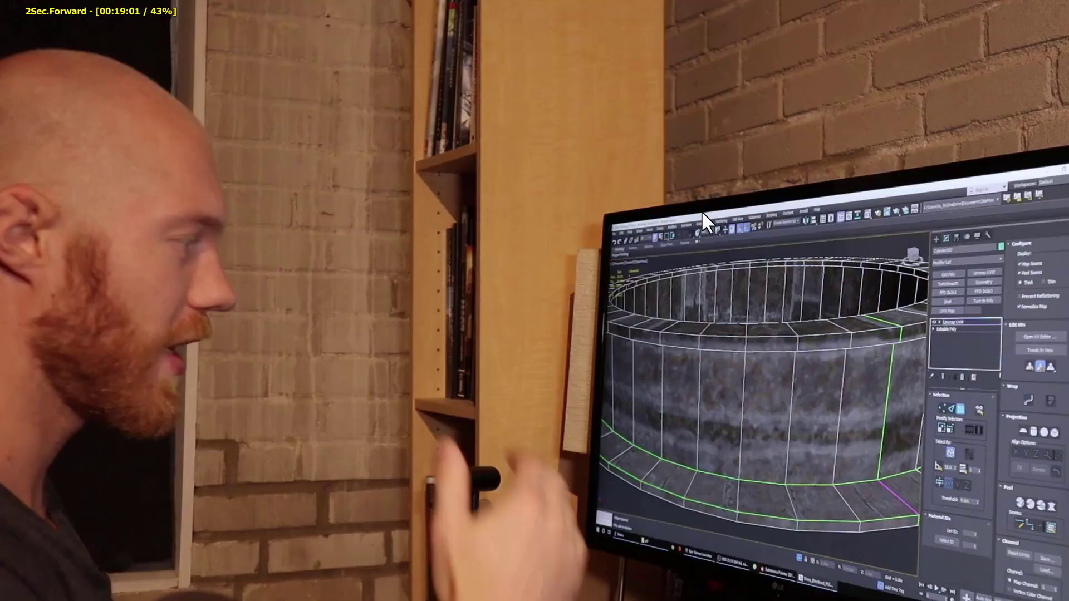
{"action": "key", "text": "Left"}
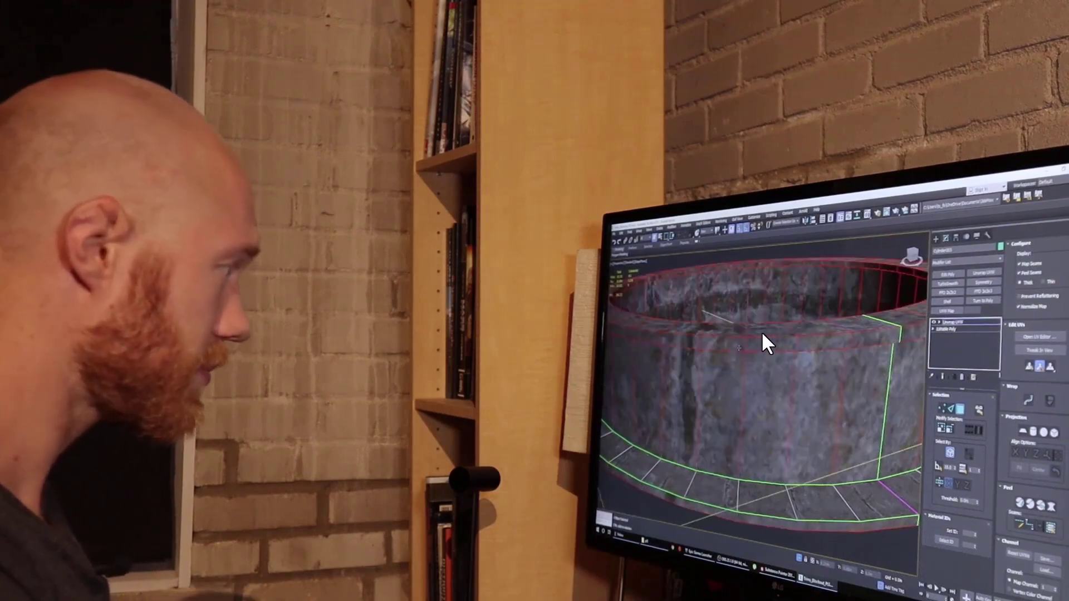
{"action": "double_click", "coordinate": [786, 321]}
Step: Return to the browser and look through the trim sheet tutorials on Polygon Academy's YouTube videos page
{"action": "left_click", "coordinate": [993, 247]}
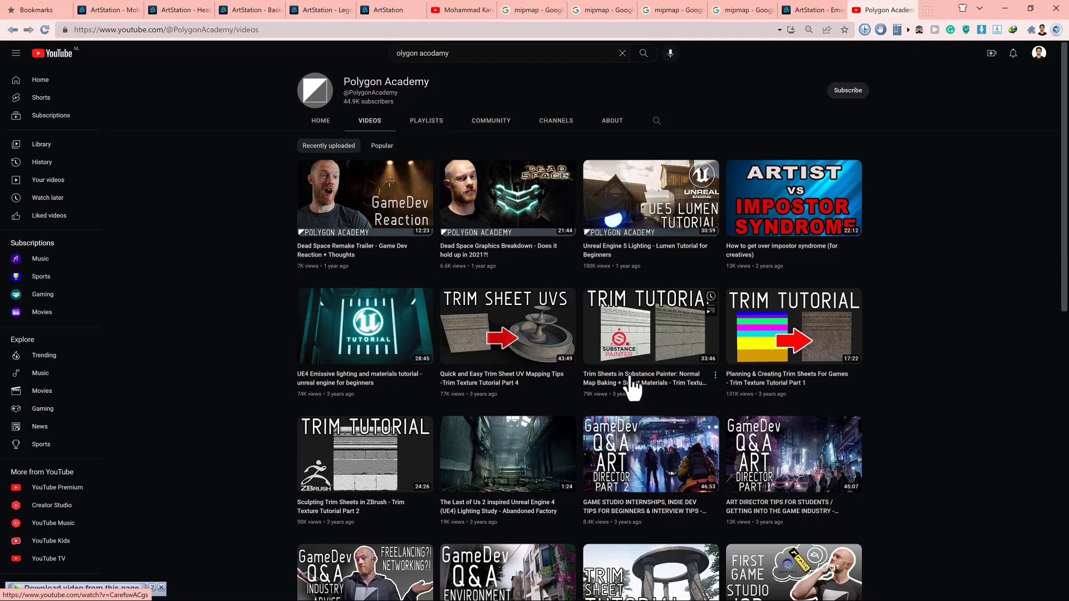
{"action": "scroll", "coordinate": [231, 323], "scroll_direction": "down", "scroll_amount": 1}
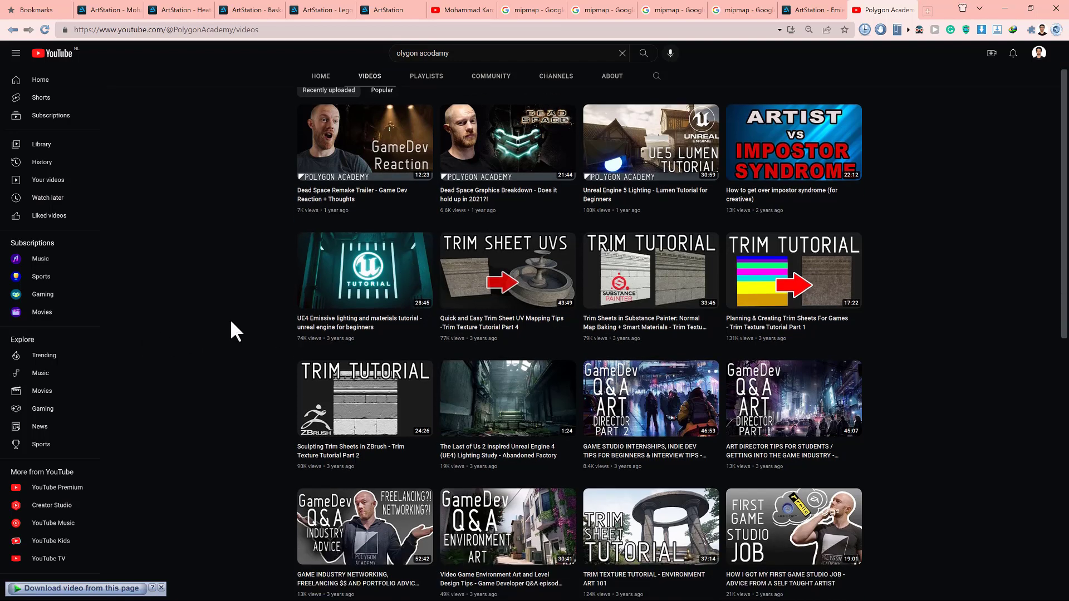
{"action": "scroll", "coordinate": [230, 322], "scroll_direction": "down", "scroll_amount": 1}
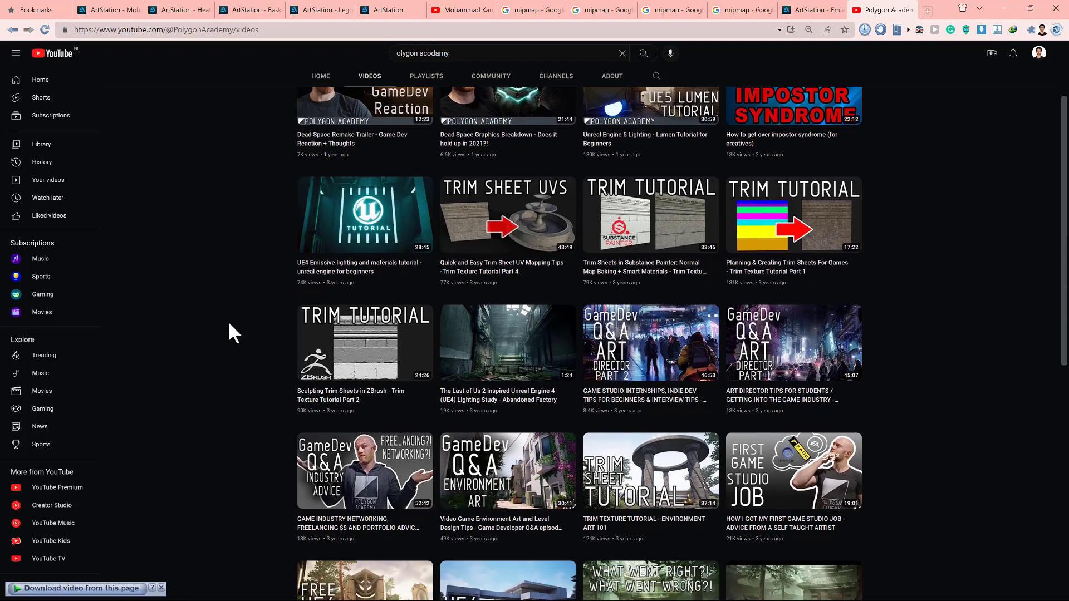
Step: Browse the older Polygon Academy uploads for trim texture tutorials and return to the start of the video list
{"action": "scroll", "coordinate": [227, 322], "scroll_direction": "down", "scroll_amount": 2}
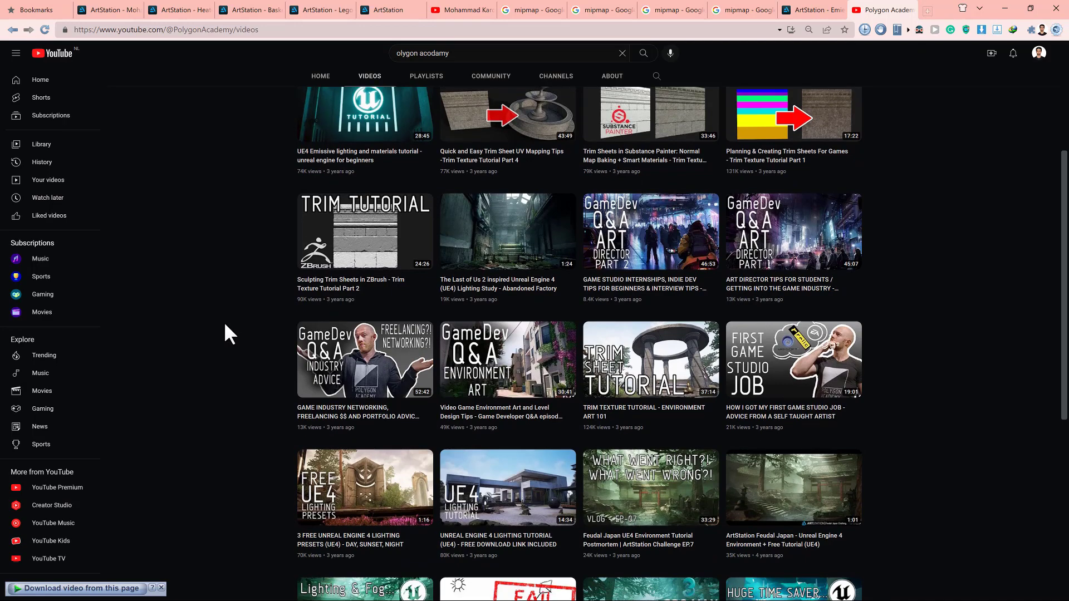
{"action": "scroll", "coordinate": [225, 326], "scroll_direction": "down", "scroll_amount": 2}
{"action": "scroll", "coordinate": [225, 326], "scroll_direction": "up", "scroll_amount": 4}
{"action": "scroll", "coordinate": [225, 326], "scroll_direction": "up", "scroll_amount": 2}
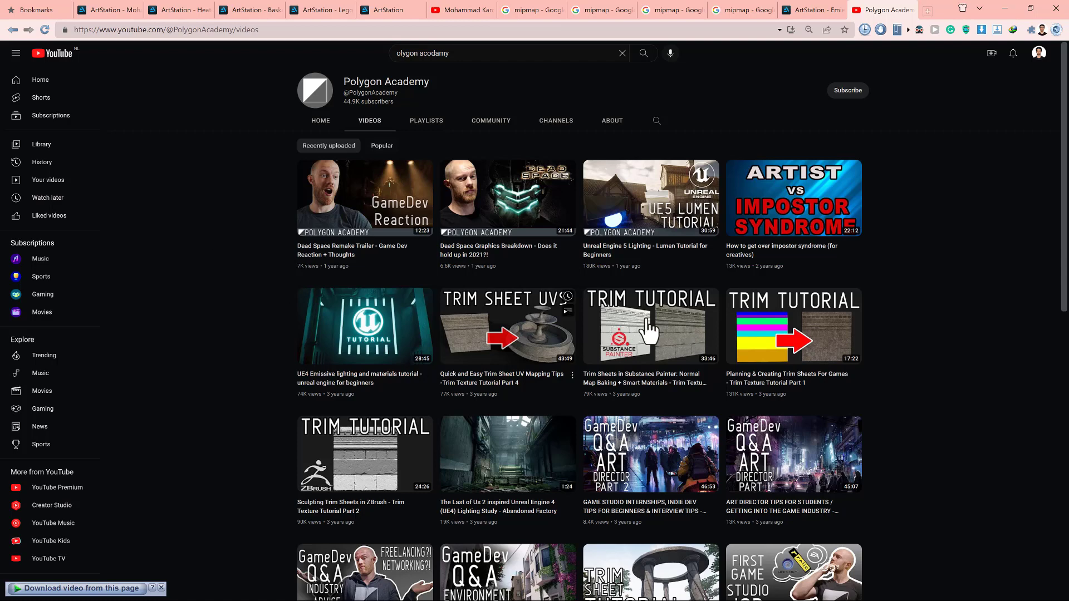
Step: Switch back to the Unreal Editor and examine the house's garden facade, wooden terrace, floor grating and stone wall from several angles
{"action": "left_click", "coordinate": [1002, 8]}
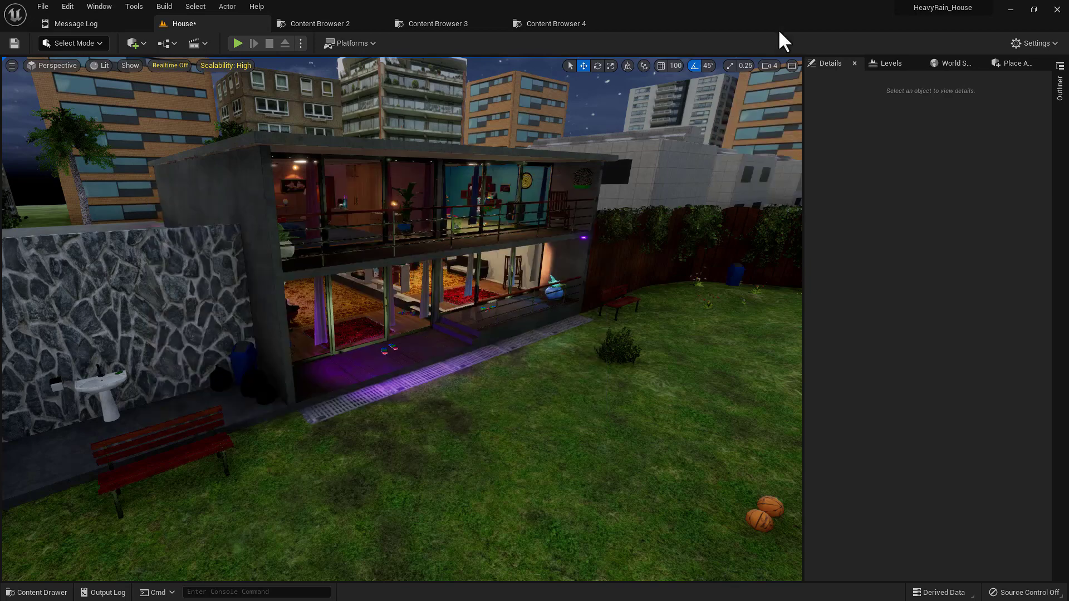
{"action": "scroll", "coordinate": [631, 71], "scroll_direction": "up", "scroll_amount": 6}
{"action": "key", "text": "w"}
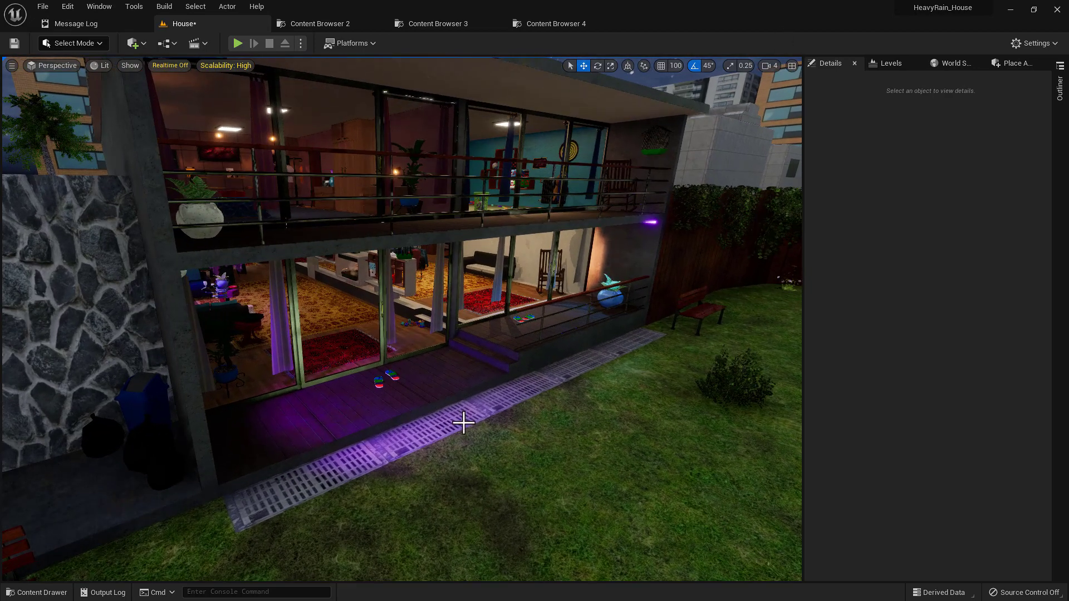
{"action": "key", "text": "s"}
{"action": "right_click_drag", "start_coordinate": [450, 437], "coordinate": [426, 431]}
{"action": "key", "text": "w"}
{"action": "key", "text": "w"}
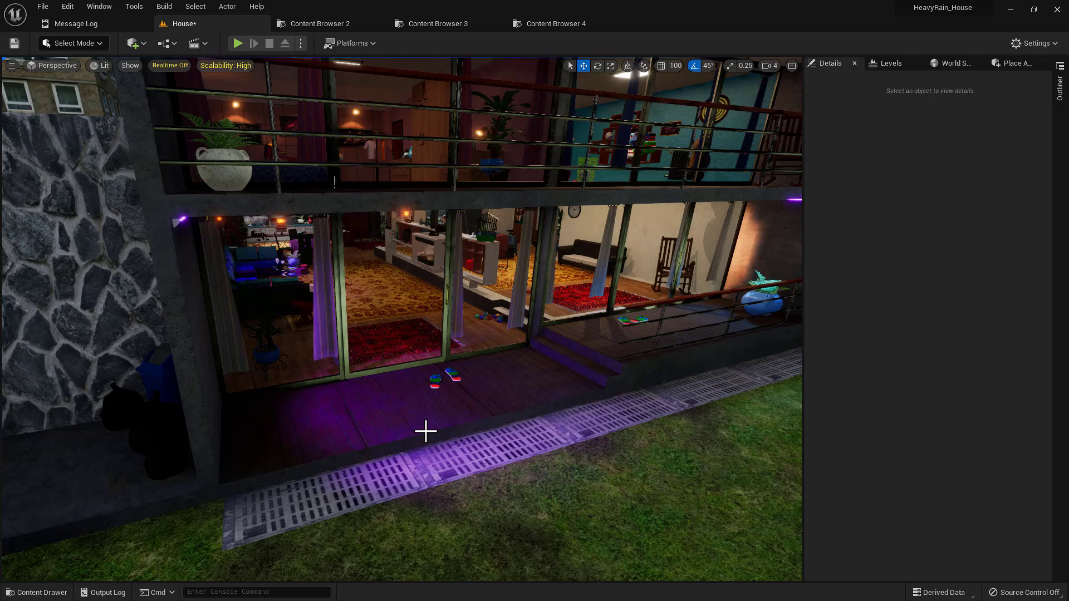
{"action": "mouse_move", "coordinate": [425, 432]}
{"action": "right_mouse_down"}
{"action": "mouse_move", "coordinate": [378, 409]}
{"action": "mouse_move", "coordinate": [300, 398]}
{"action": "mouse_move", "coordinate": [425, 430]}
{"action": "right_mouse_up"}
{"action": "key", "text": "w"}
{"action": "key", "text": "s"}
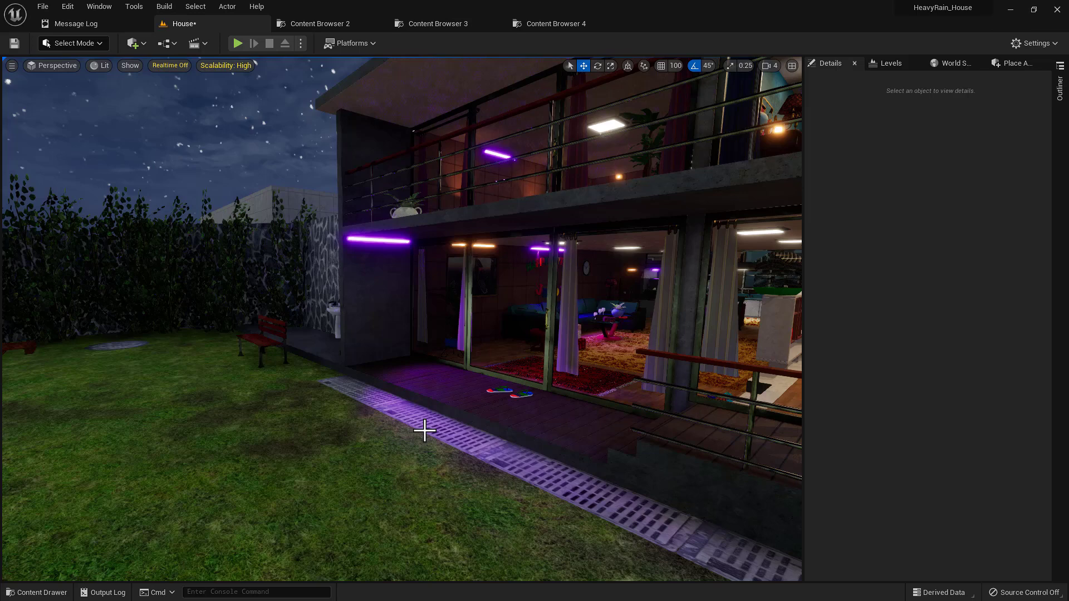
{"action": "right_click_drag", "start_coordinate": [425, 451], "coordinate": [687, 450]}
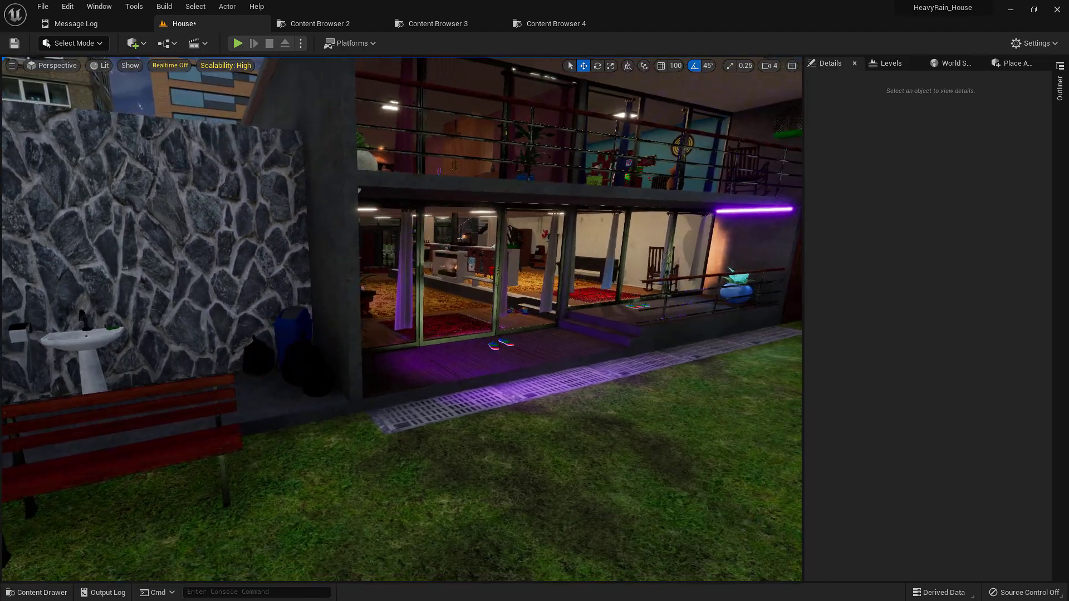